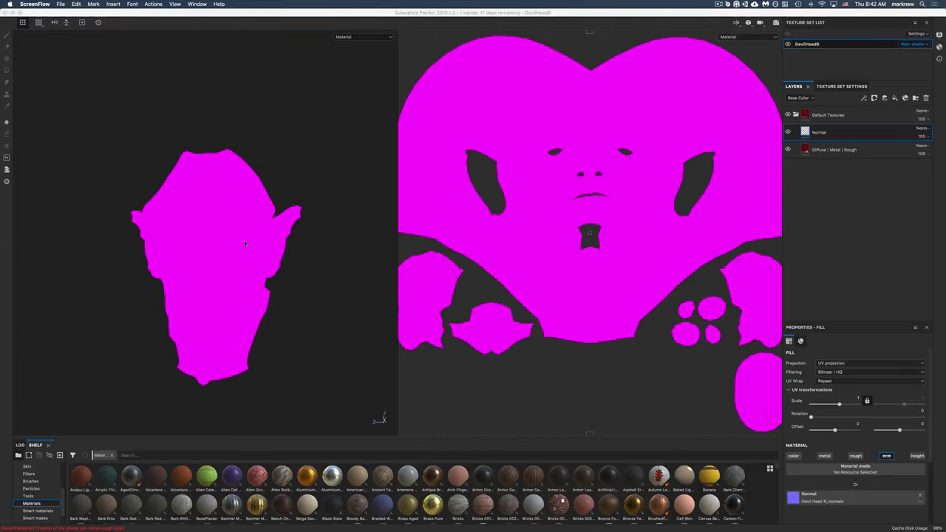
# Replace the outdated main shader with the current pbr-metal-rough shader and check the head's materials.
pyautogui.moveTo(221, 249)
pyautogui.keyDown('alt'); pyautogui.mouseDown()
pyautogui.moveTo(332, 281)
pyautogui.moveTo(308, 256)
pyautogui.moveTo(289, 294)
pyautogui.moveTo(312, 290)
pyautogui.mouseUp(); pyautogui.keyUp('alt')
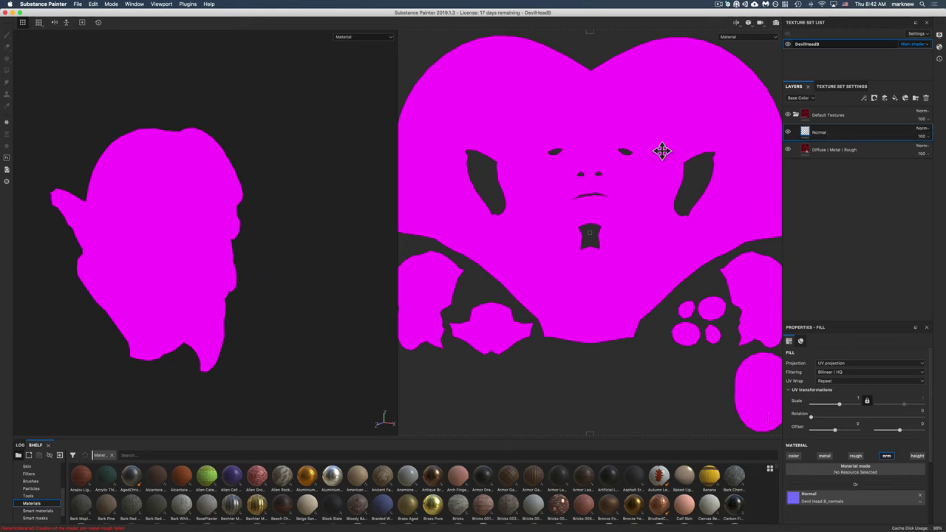
pyautogui.click(939, 47)
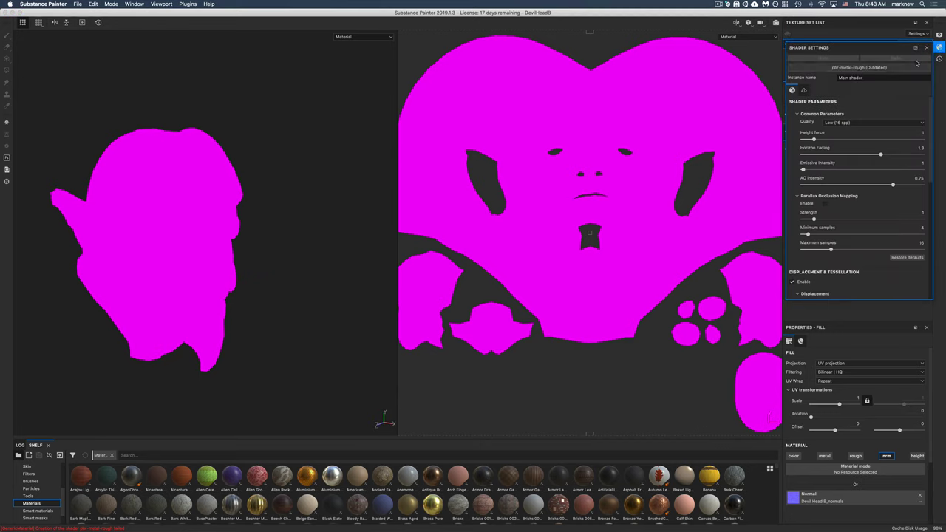
pyautogui.click(855, 69)
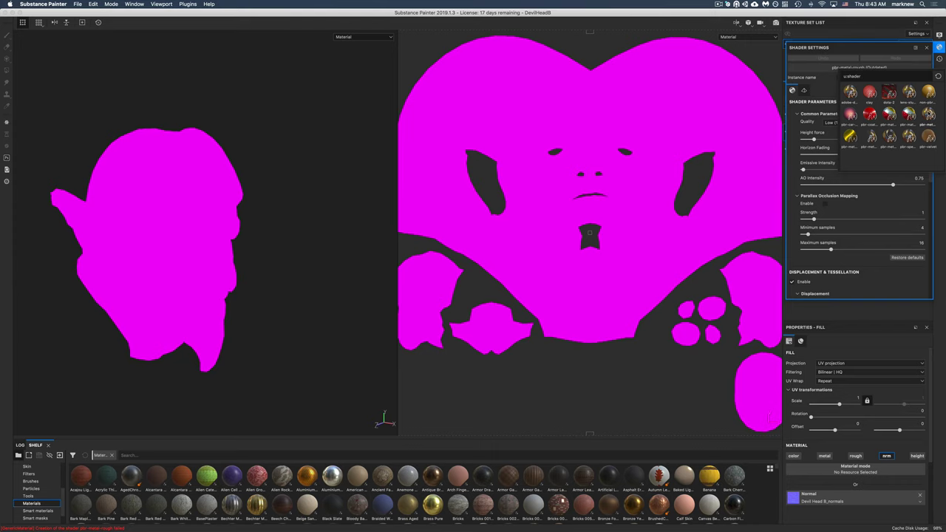
pyautogui.click(927, 113)
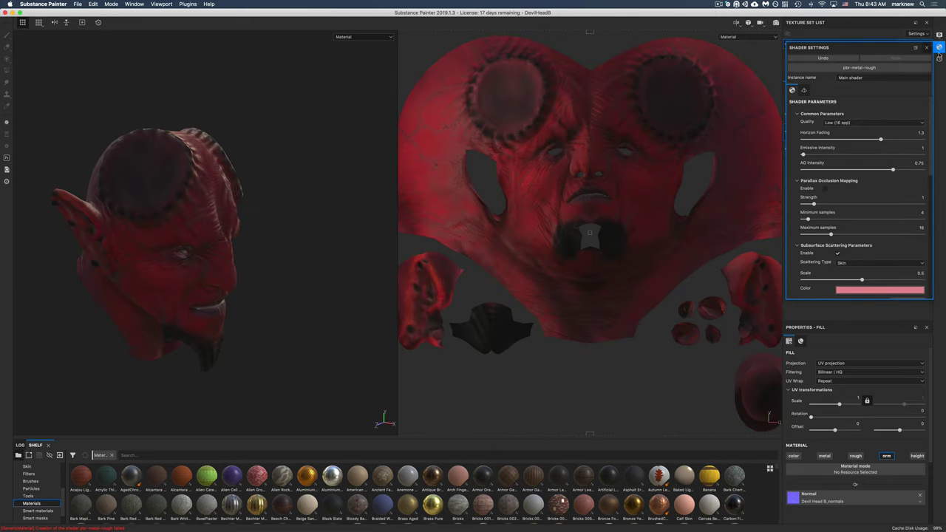
pyautogui.click(926, 48)
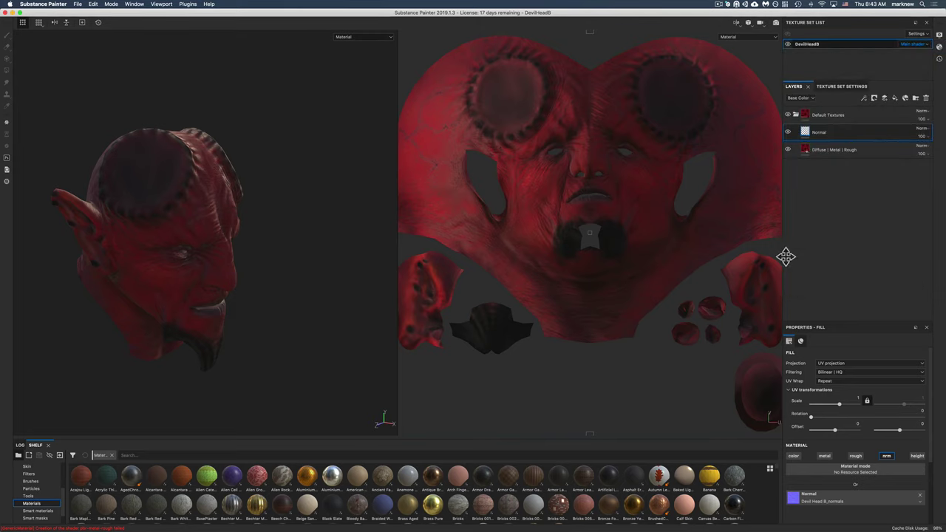
pyautogui.keyDown('alt'); pyautogui.moveTo(254, 281); pyautogui.dragTo(218, 220); pyautogui.keyUp('alt')
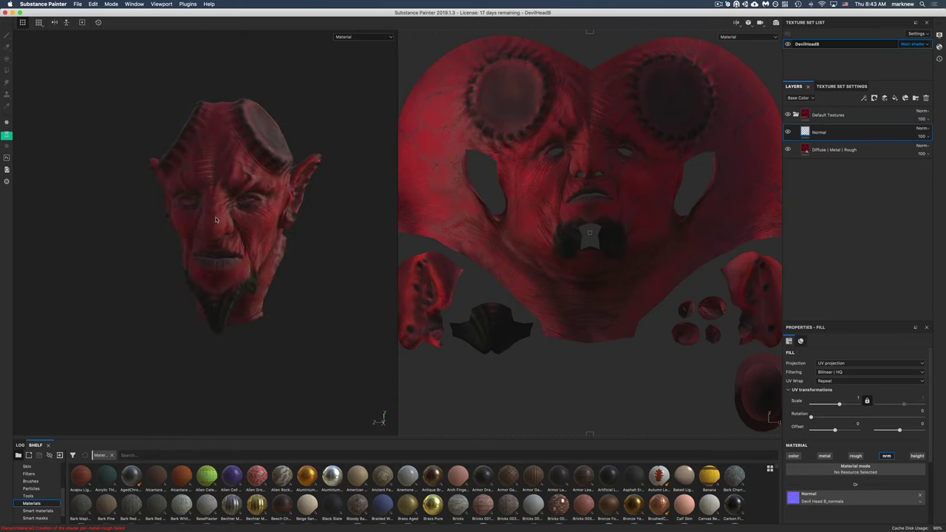
# Review the maps on the Diffuse | Metal | Rough layer and the texture set's mesh maps, and save the project.
pyautogui.click(795, 149)
pyautogui.scroll(-3, 817, 485)
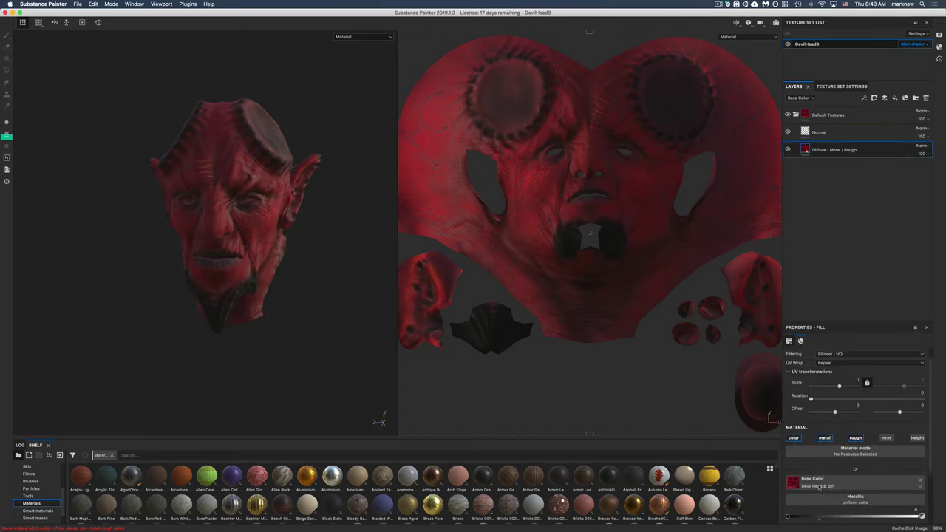
pyautogui.click(841, 86)
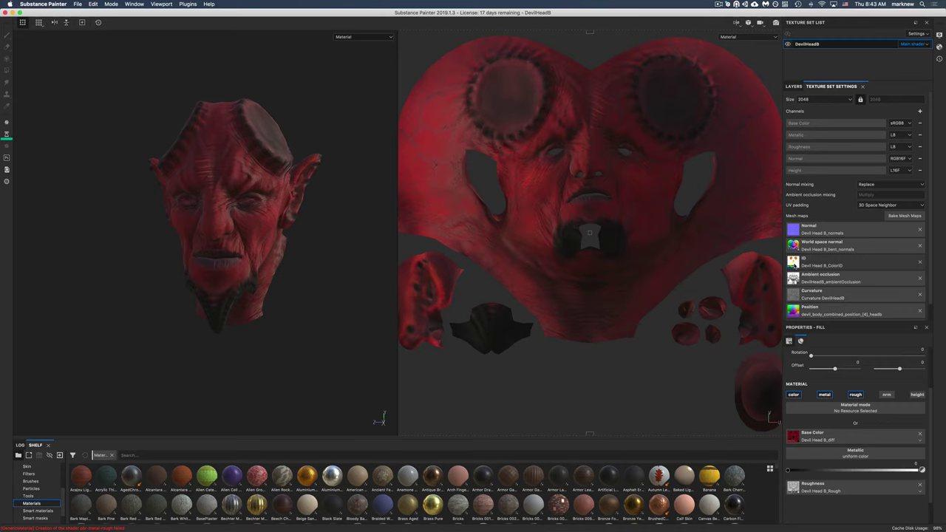
pyautogui.click(791, 87)
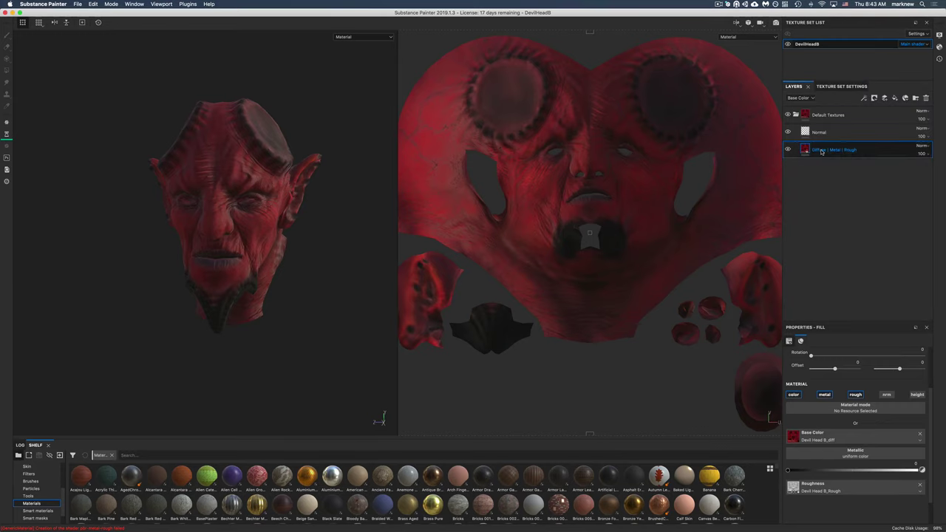
pyautogui.press('super+s')
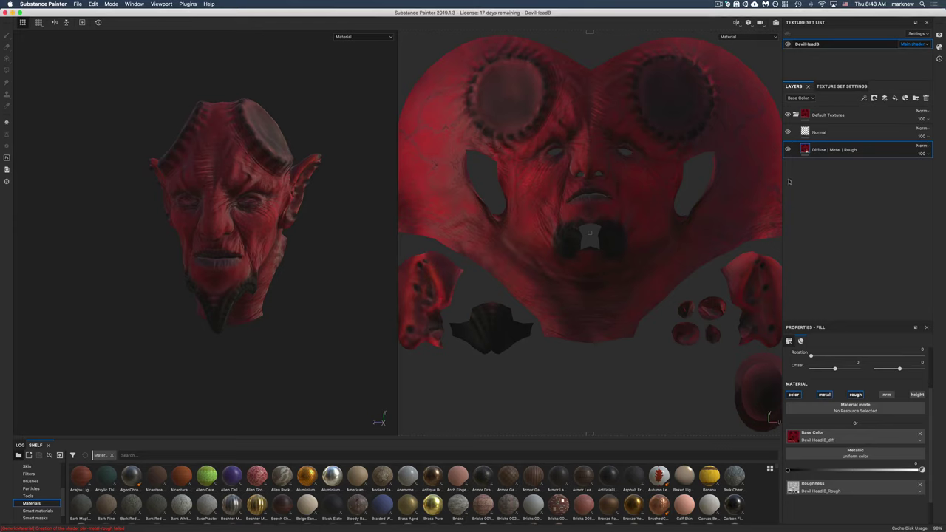
pyautogui.keyDown('alt'); pyautogui.moveTo(234, 219); pyautogui.dragTo(258, 231); pyautogui.keyUp('alt')
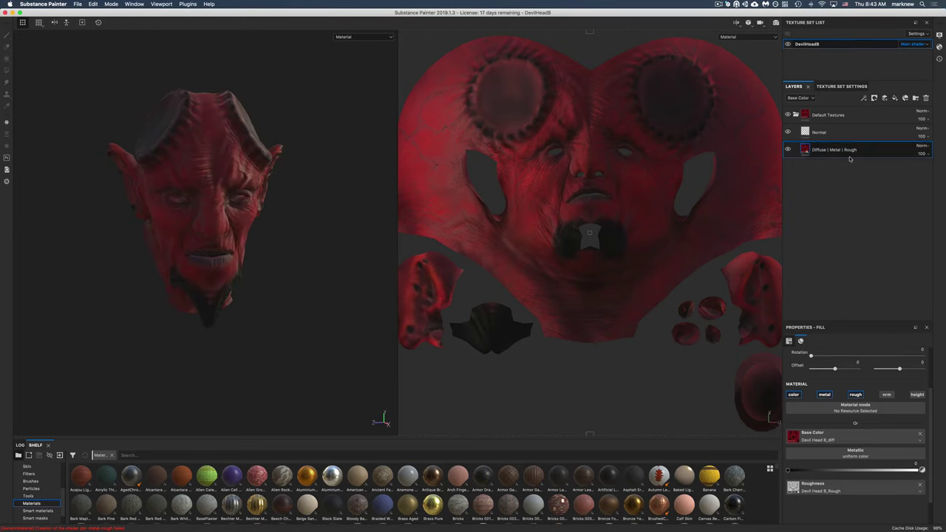
# Create a new folder above Default Textures and name it Horn Spots.
pyautogui.click(837, 119)
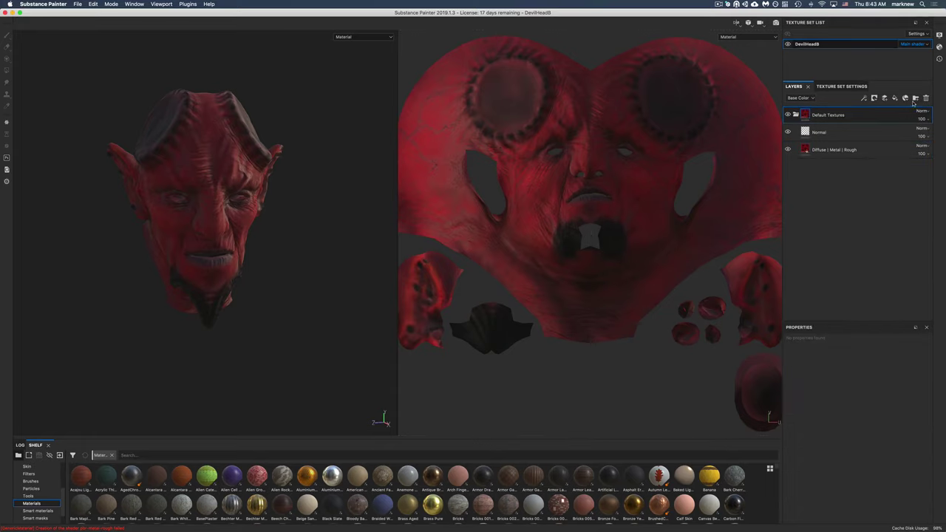
pyautogui.click(916, 99)
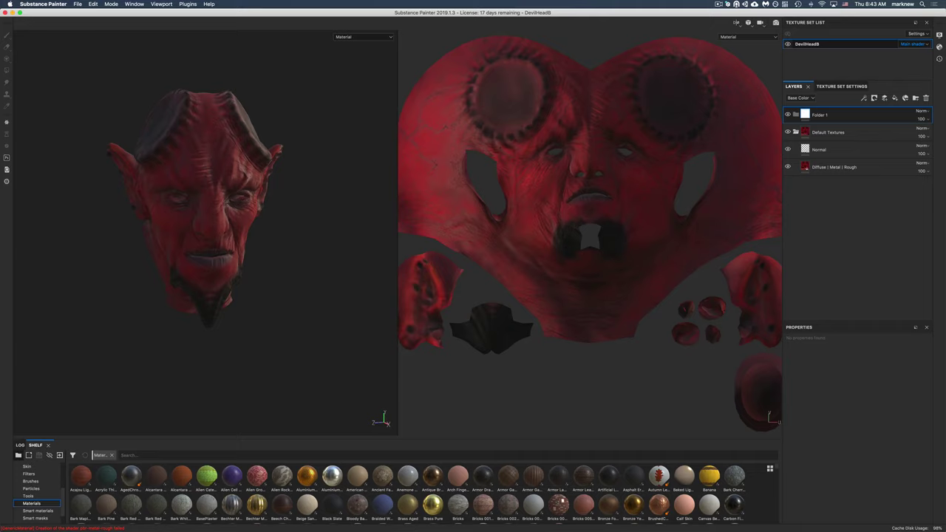
pyautogui.keyDown('alt'); pyautogui.moveTo(207, 222); pyautogui.dragTo(311, 229); pyautogui.keyUp('alt')
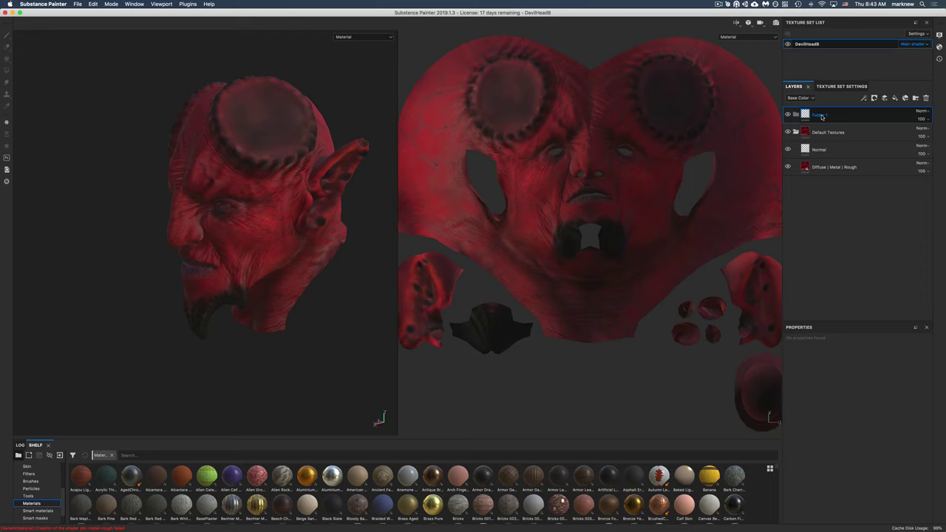
pyautogui.doubleClick(821, 116)
pyautogui.write('Horn Spots')
pyautogui.press('Return')
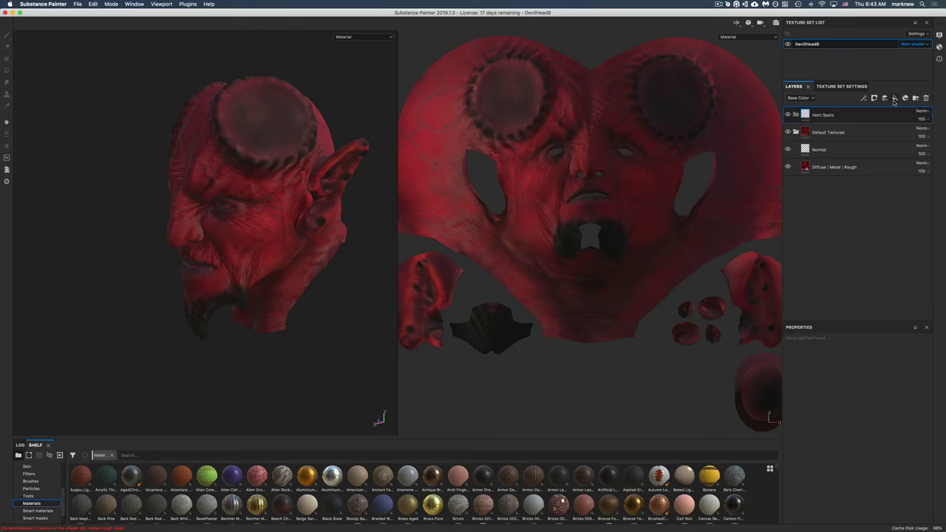
# Add a paint layer named HSL inside the Horn Spots folder and set its base color blending to Passthrough.
pyautogui.click(865, 98)
pyautogui.moveTo(835, 122); pyautogui.dragTo(830, 132)
pyautogui.doubleClick(821, 133)
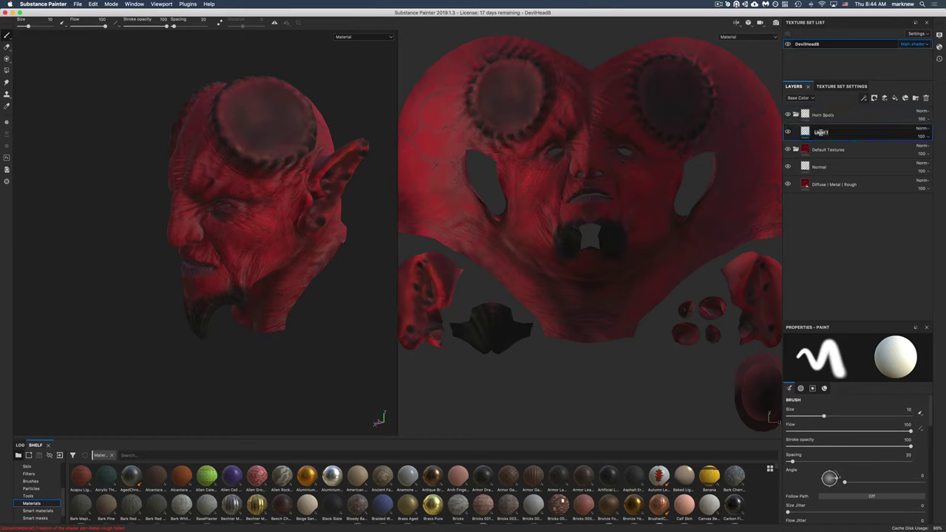
pyautogui.write('HSL')
pyautogui.press('Return')
pyautogui.click(917, 129)
pyautogui.click(899, 142)
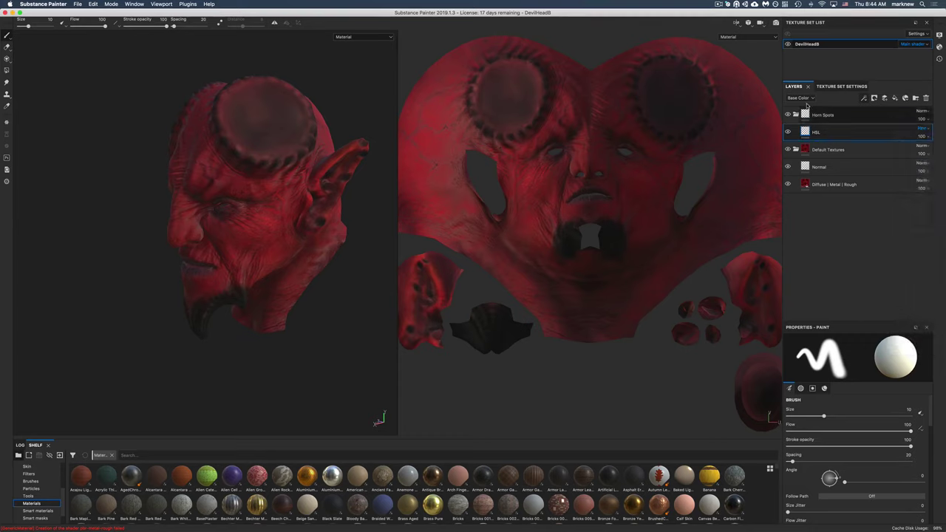
# Add an HSL Perceptive filter to the HSL layer and set its hue to 0.83.
pyautogui.click(863, 99)
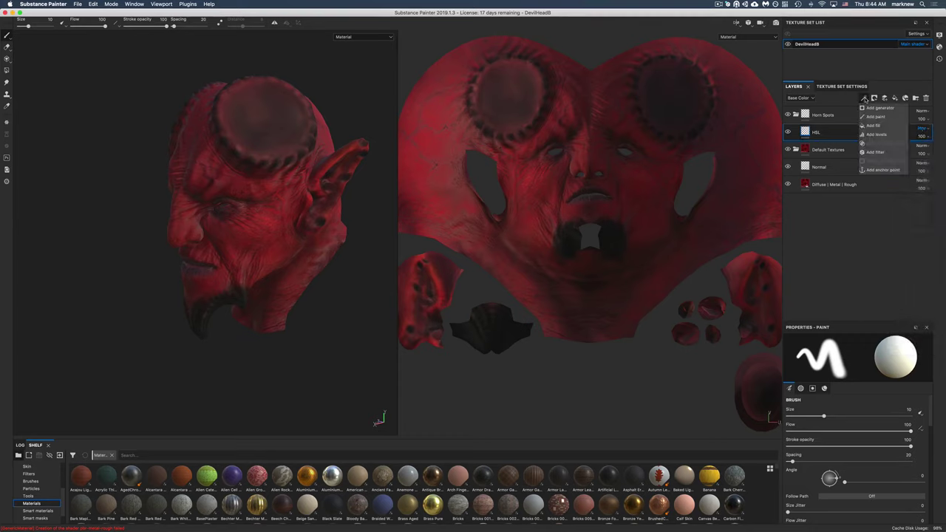
pyautogui.click(877, 155)
pyautogui.click(833, 366)
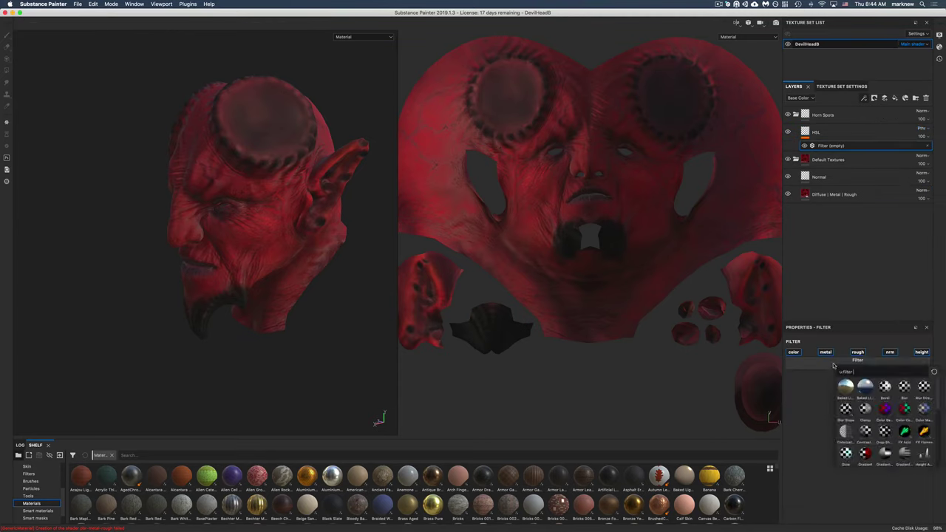
pyautogui.write('hsl')
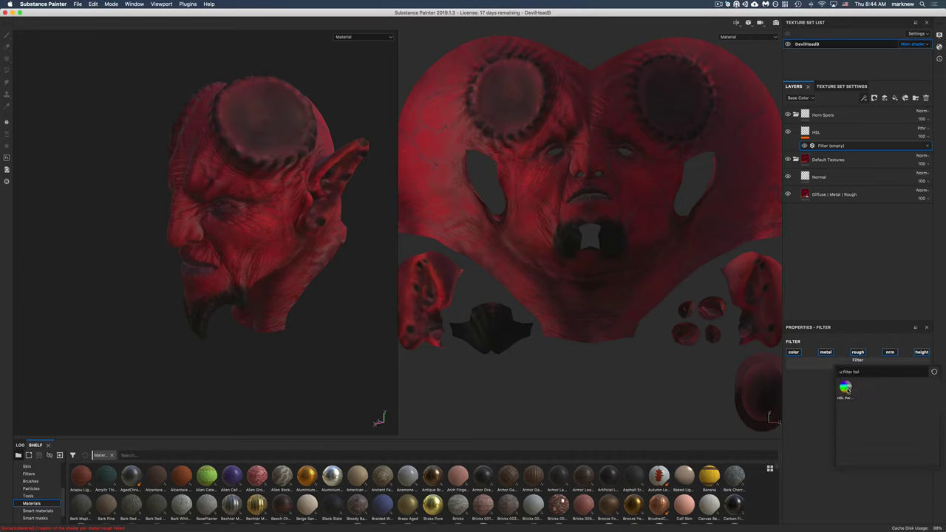
pyautogui.click(845, 387)
pyautogui.moveTo(860, 412); pyautogui.dragTo(905, 414)
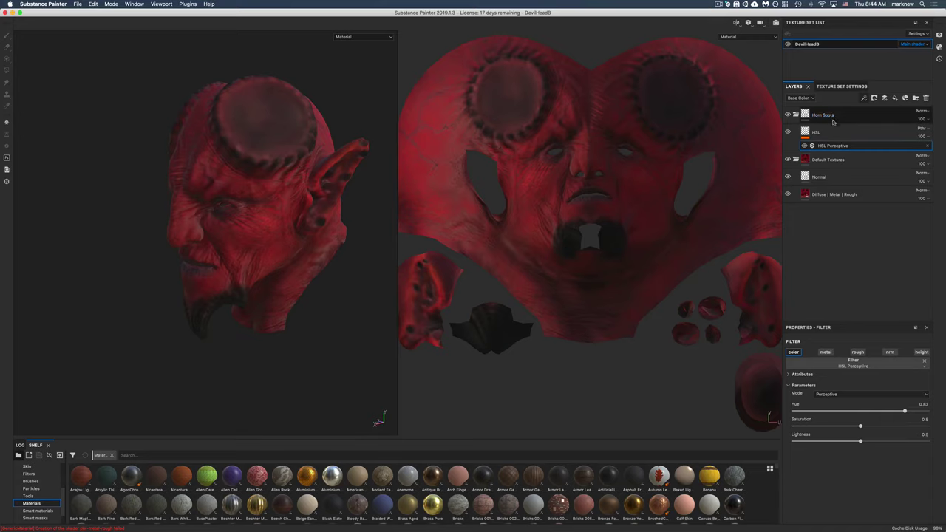
# Set the Horn Spots folder's base color blending mode to Passthrough.
pyautogui.click(930, 111)
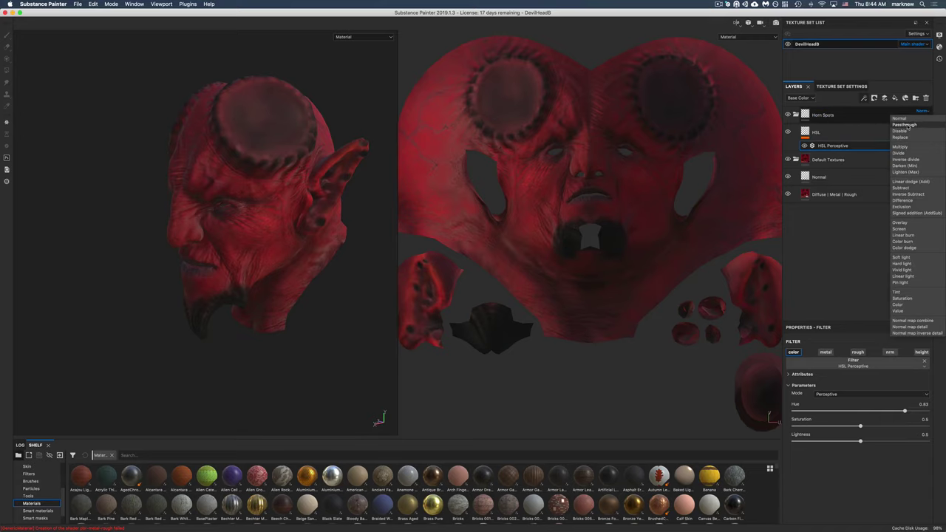
pyautogui.click(916, 122)
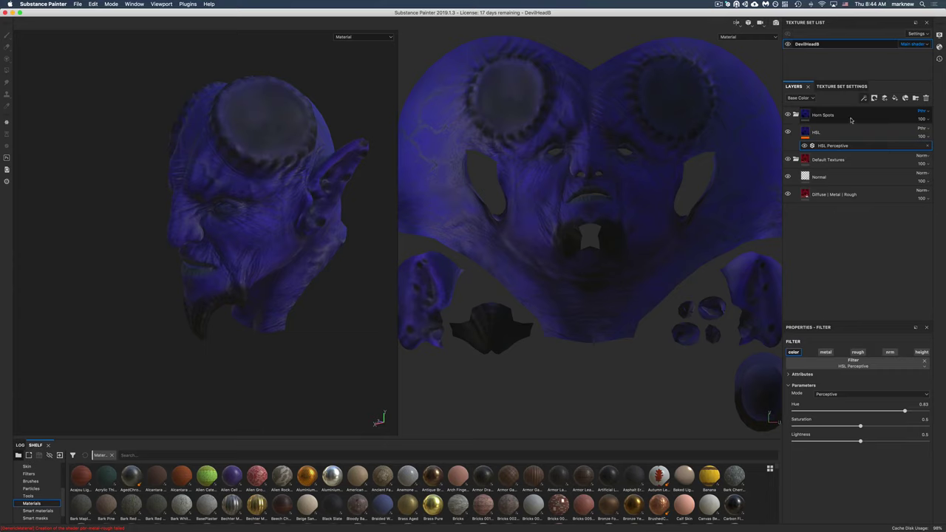
pyautogui.keyDown('alt'); pyautogui.moveTo(291, 229); pyautogui.dragTo(332, 222); pyautogui.keyUp('alt')
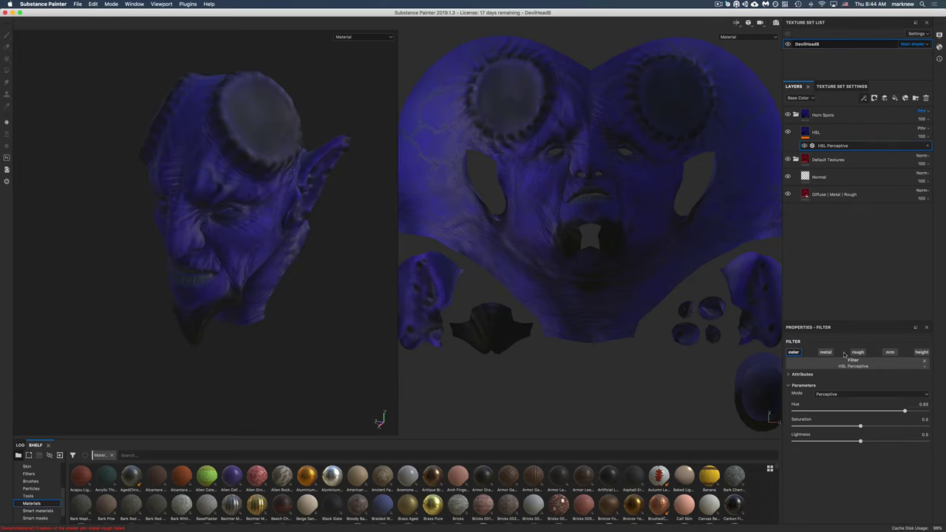
# Add a color selection mask to the Horn Spots folder and pick the horn stumps' orange ID color.
pyautogui.click(822, 116)
pyautogui.rightClick(834, 117)
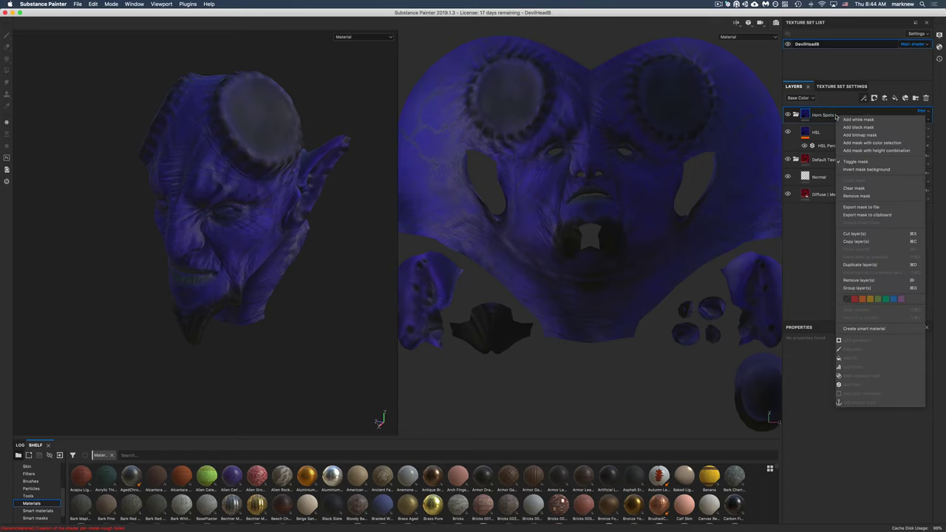
pyautogui.click(866, 144)
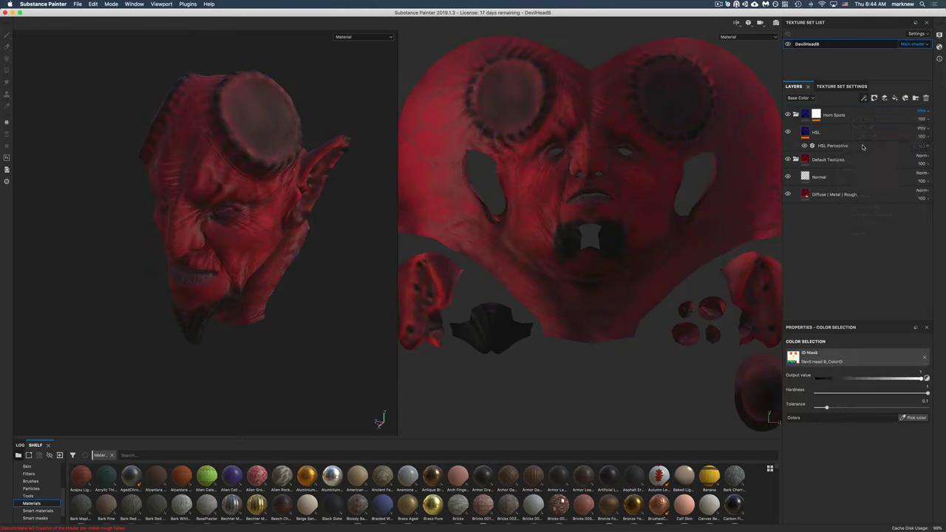
pyautogui.click(844, 86)
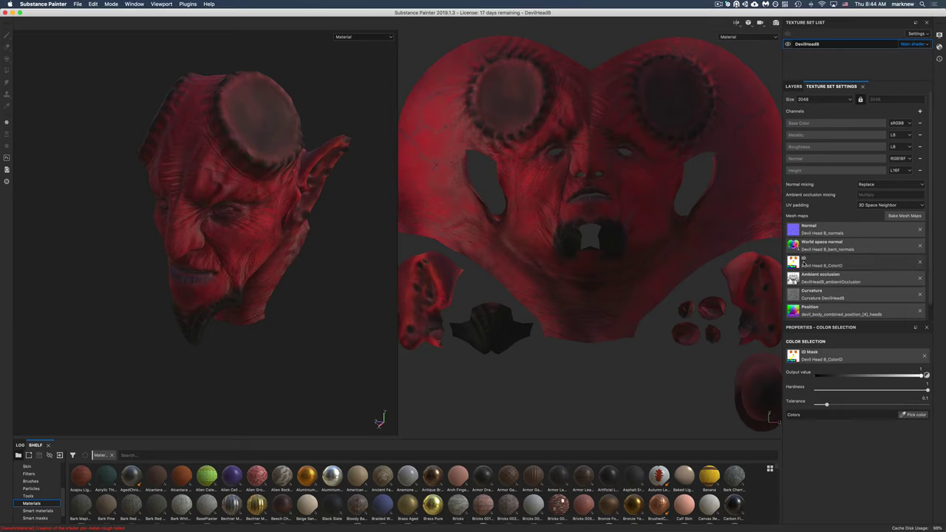
pyautogui.click(792, 87)
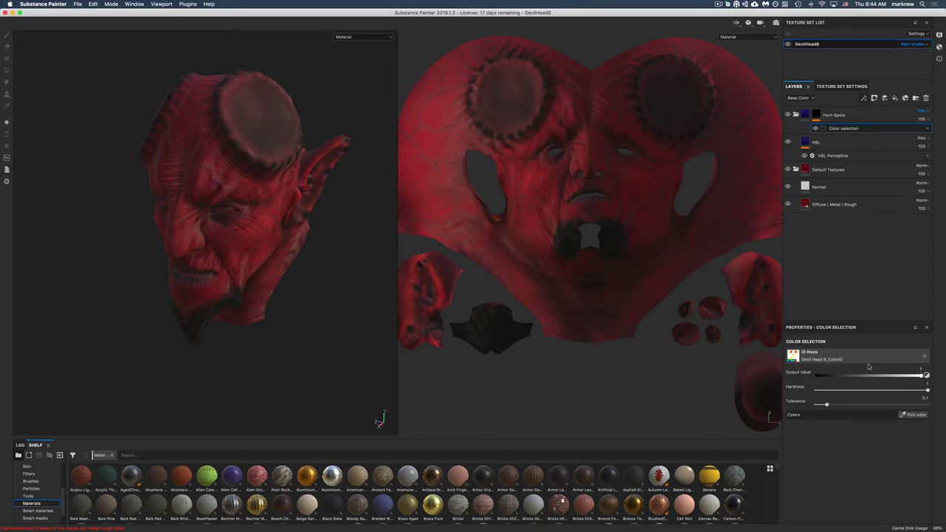
pyautogui.click(914, 415)
pyautogui.click(258, 134)
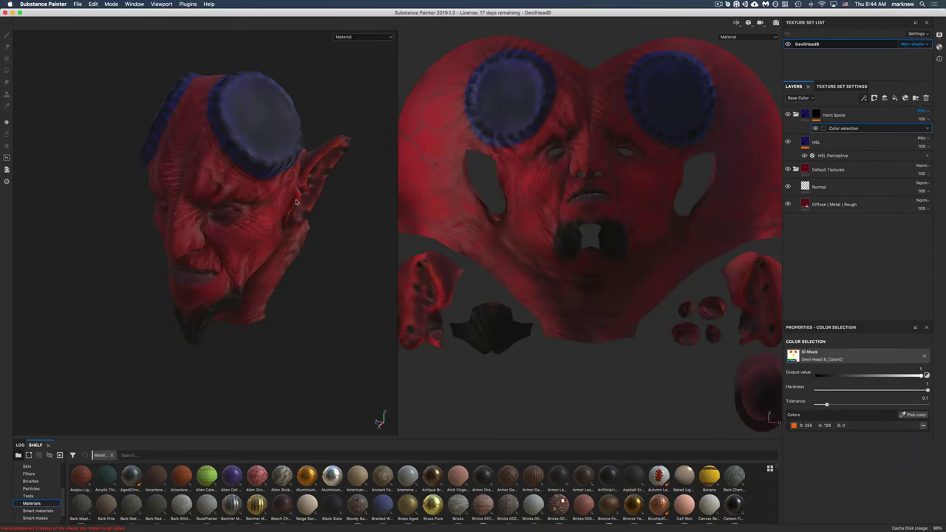
# Copy the Horn Spots folder's color selection mask.
pyautogui.keyDown('alt'); pyautogui.moveTo(242, 202); pyautogui.dragTo(170, 238); pyautogui.keyUp('alt')
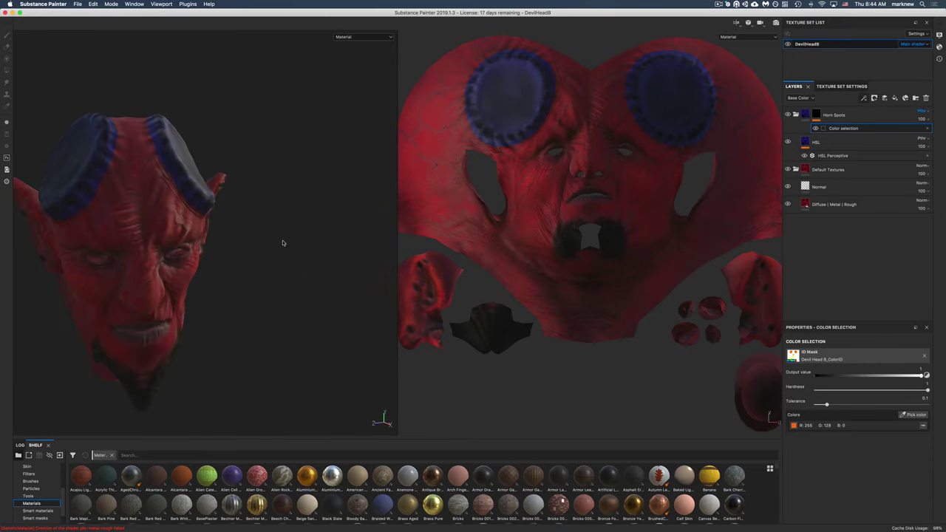
pyautogui.keyDown('alt'); pyautogui.moveTo(170, 238); pyautogui.dragTo(237, 238, button='middle'); pyautogui.keyUp('alt')
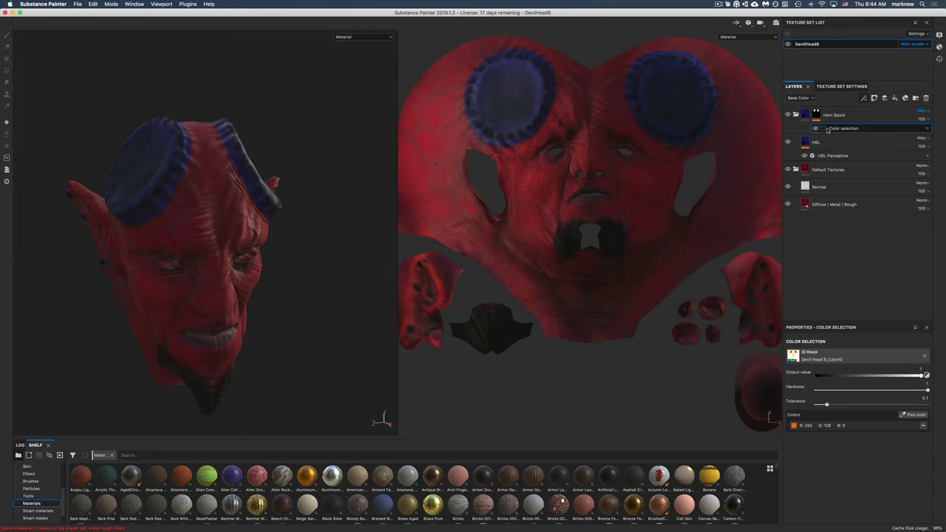
pyautogui.keyDown('alt'); pyautogui.moveTo(197, 185); pyautogui.dragTo(196, 128); pyautogui.keyUp('alt')
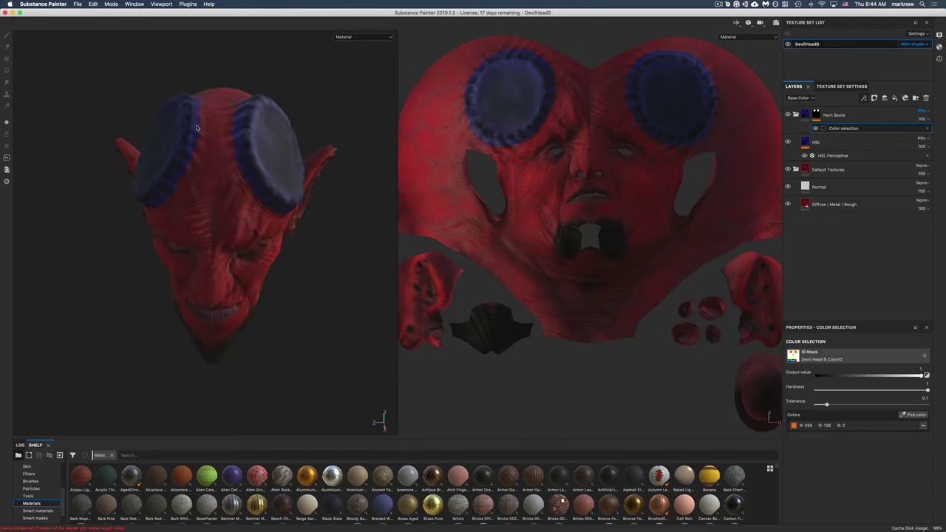
pyautogui.moveTo(183, 206)
pyautogui.keyDown('alt'); pyautogui.mouseDown()
pyautogui.moveTo(268, 135)
pyautogui.moveTo(352, 177)
pyautogui.moveTo(173, 212)
pyautogui.mouseUp(); pyautogui.keyUp('alt')
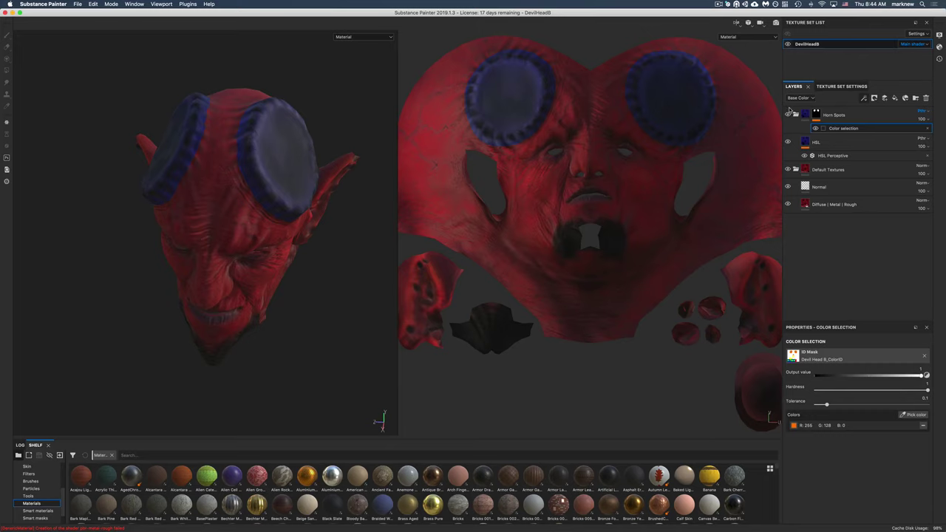
pyautogui.doubleClick(833, 116)
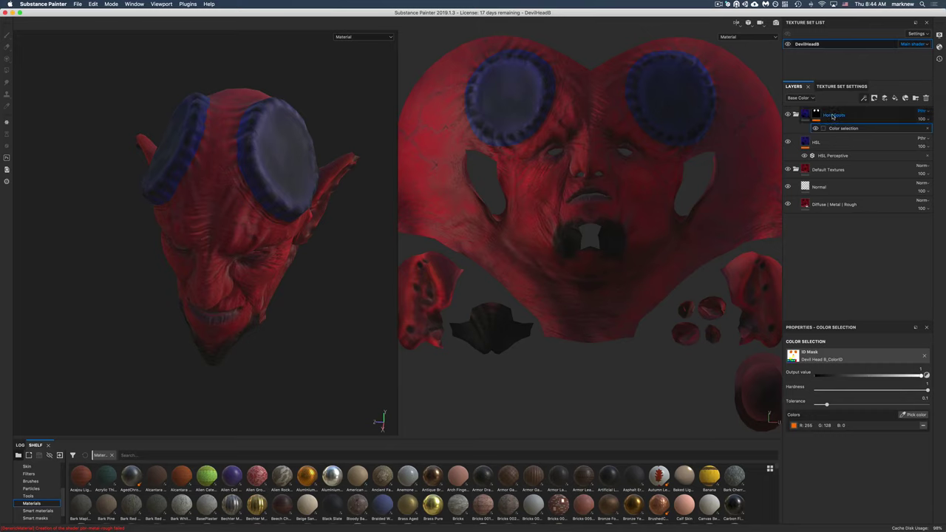
pyautogui.rightClick(833, 117)
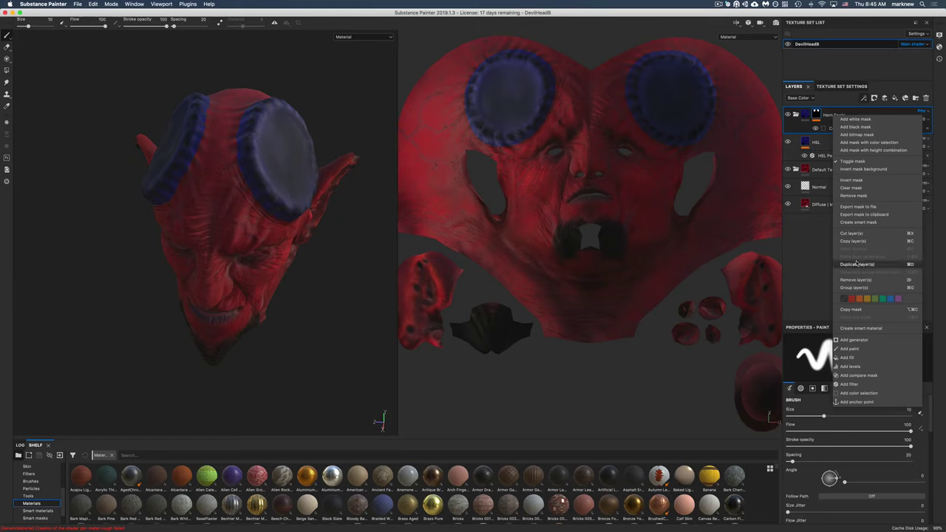
pyautogui.click(851, 309)
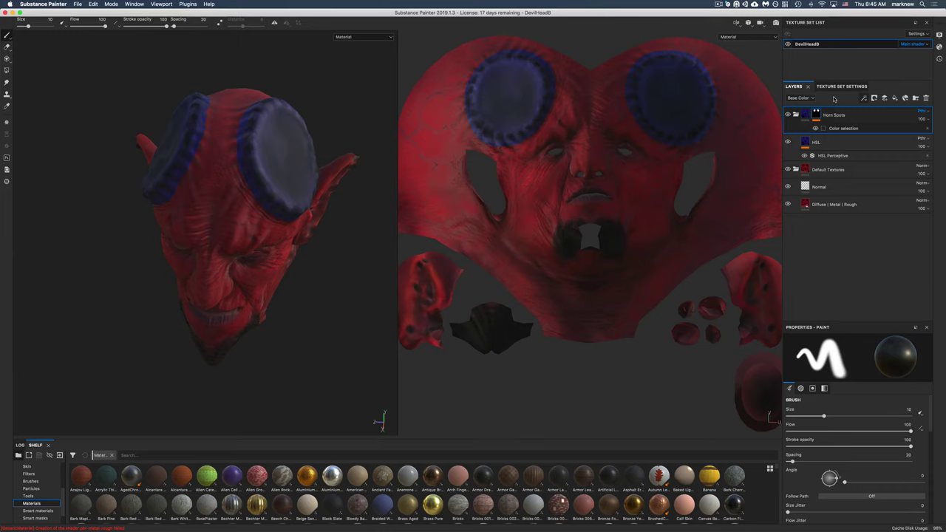
# Paste the copied mask onto a new black mask on the Horn Spots folder and remove its color selection effect.
pyautogui.rightClick(834, 113)
pyautogui.click(834, 123)
pyautogui.rightClick(837, 116)
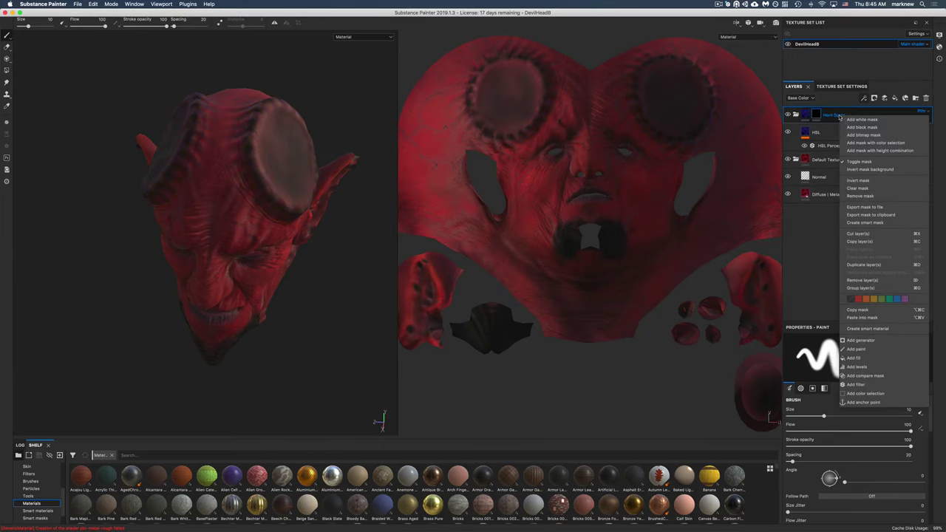
pyautogui.click(862, 317)
pyautogui.keyDown('alt'); pyautogui.moveTo(316, 185); pyautogui.dragTo(318, 215); pyautogui.keyUp('alt')
pyautogui.click(928, 128)
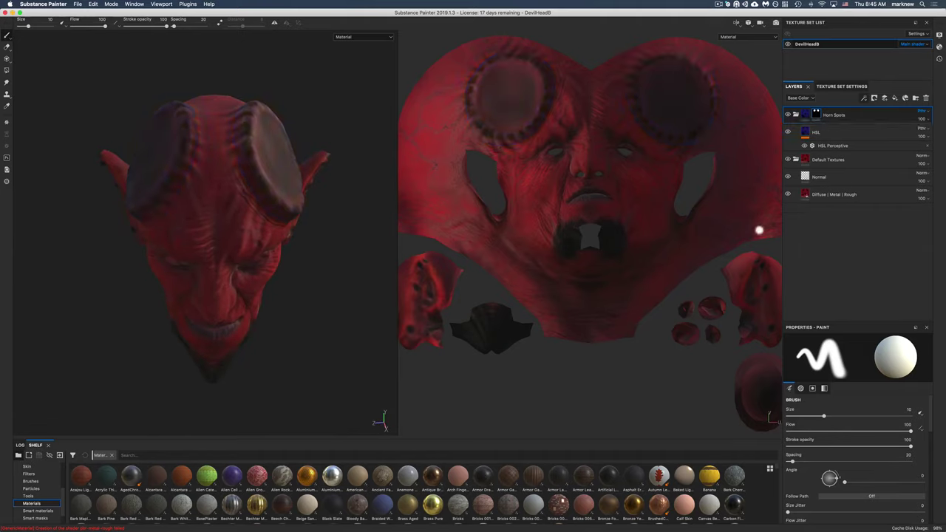
# Give the Horn Spots folder an empty black mask and choose the Basic Hard brush for painting it.
pyautogui.rightClick(836, 115)
pyautogui.click(850, 125)
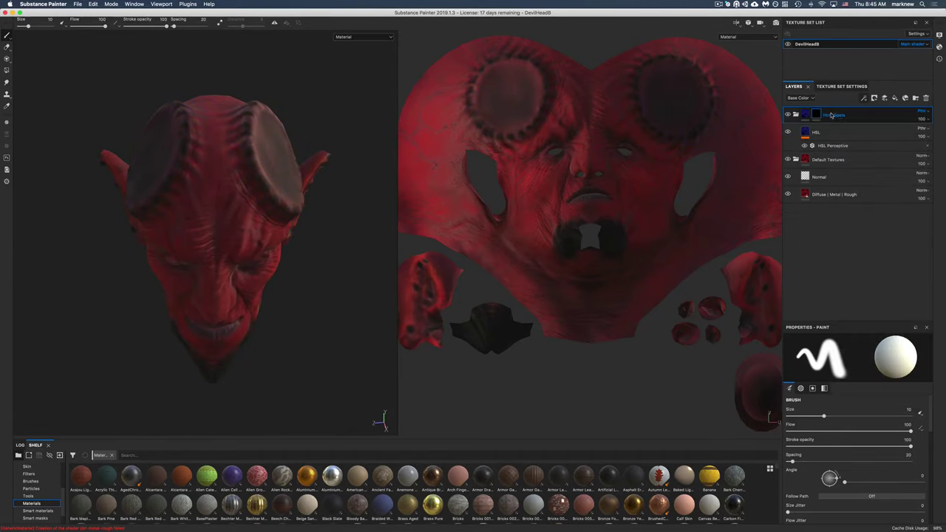
pyautogui.keyDown('super'); pyautogui.moveTo(503, 92); pyautogui.dragTo(503, 92, button='right'); pyautogui.keyUp('super')
pyautogui.click(30, 481)
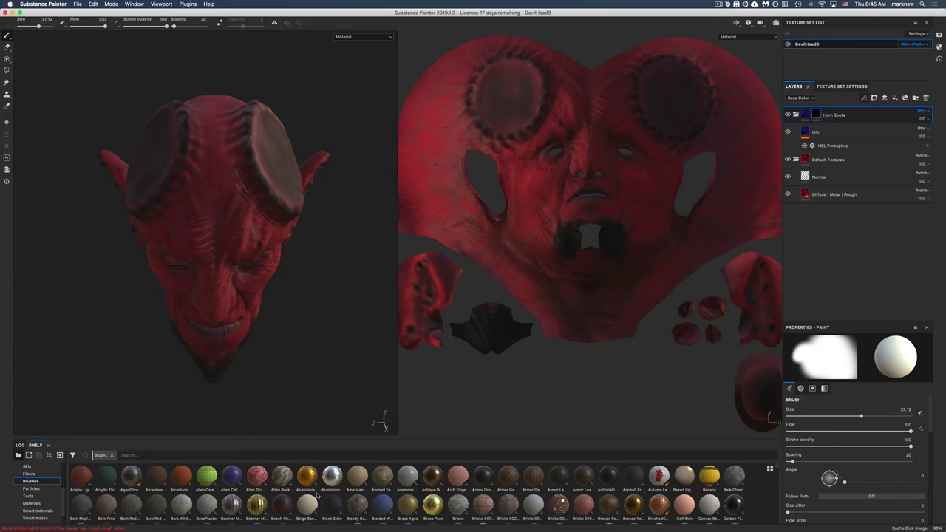
pyautogui.click(282, 477)
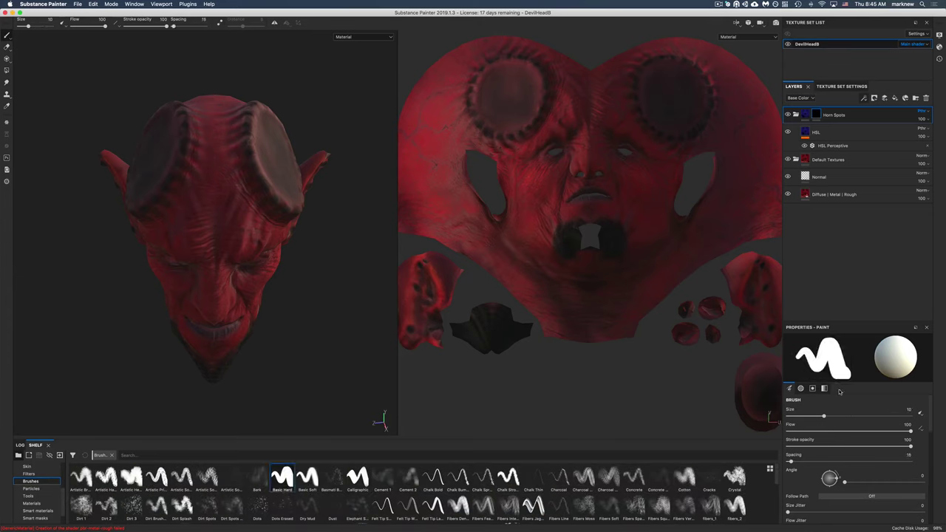
# Set the brush alignment to UV and enlarge the brush to about 18.4.
pyautogui.scroll(-3, 856, 456)
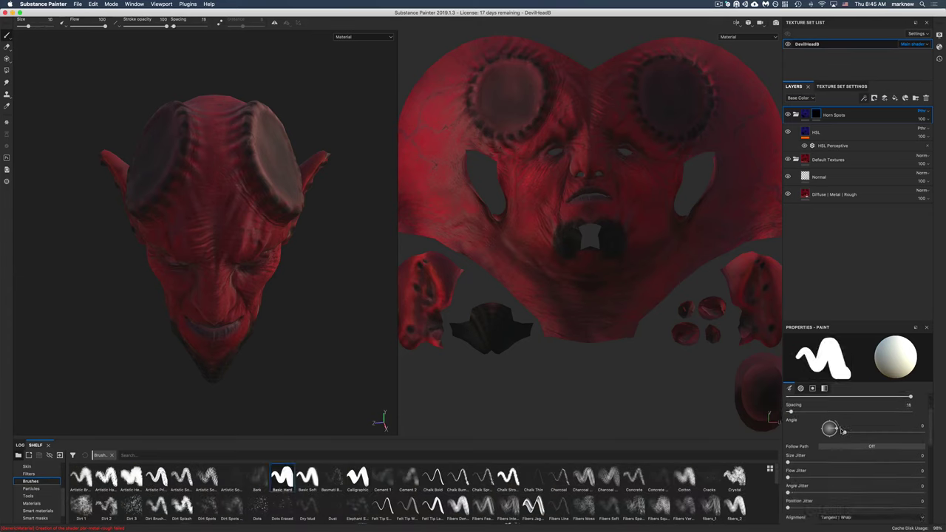
pyautogui.scroll(-2, 856, 457)
pyautogui.click(843, 470)
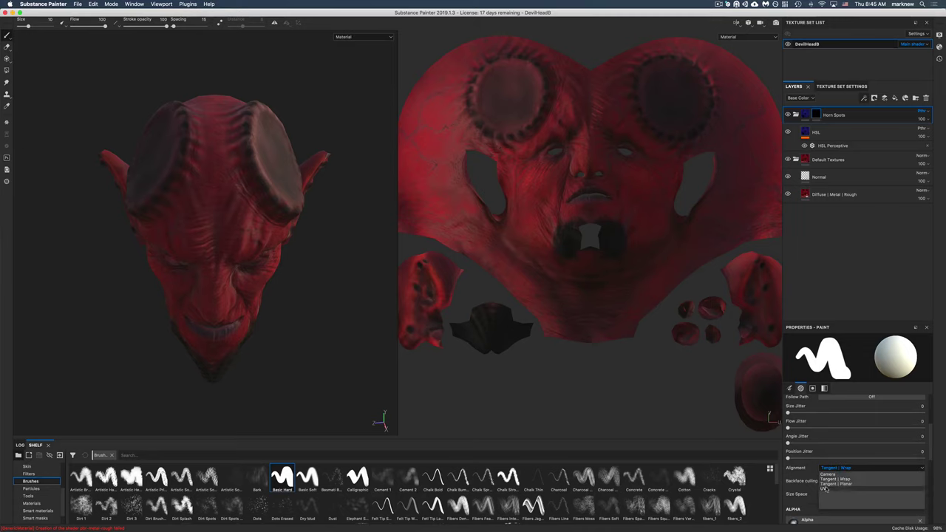
pyautogui.click(827, 489)
pyautogui.press(']')
pyautogui.press(']')
pyautogui.press(']')
pyautogui.press(']')
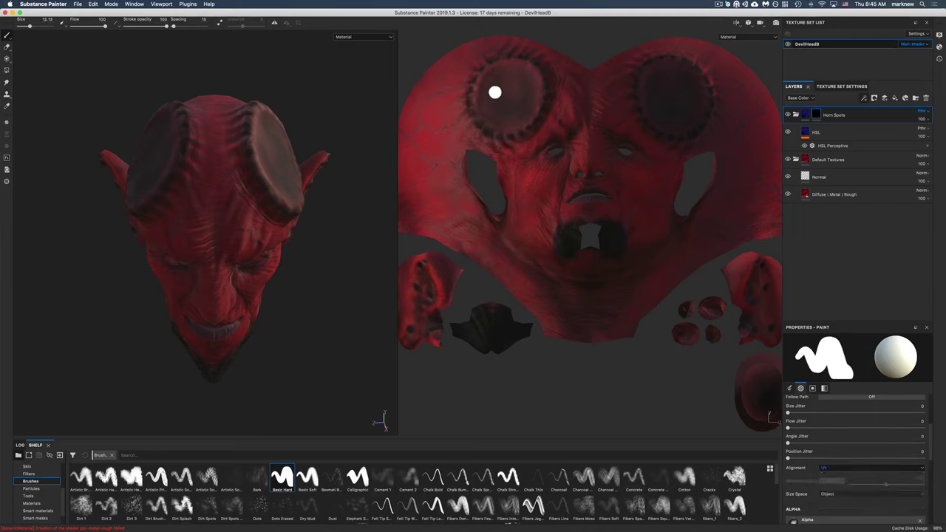
# Paint the flat tops of both horn stumps white in the Horn Spots mask on the UV layout.
pyautogui.click(505, 101)
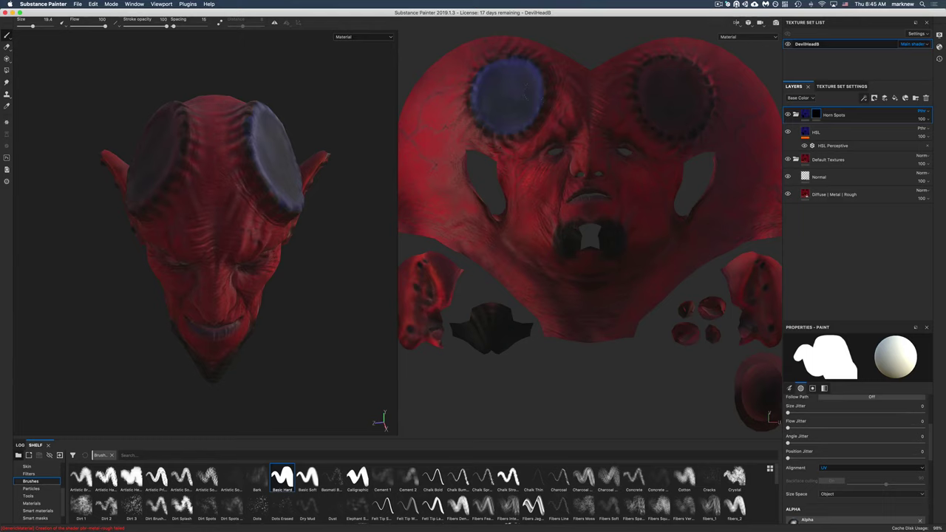
pyautogui.click(651, 84)
pyautogui.keyDown('shift'); pyautogui.moveTo(637, 130); pyautogui.dragTo(714, 131, button='right'); pyautogui.keyUp('shift')
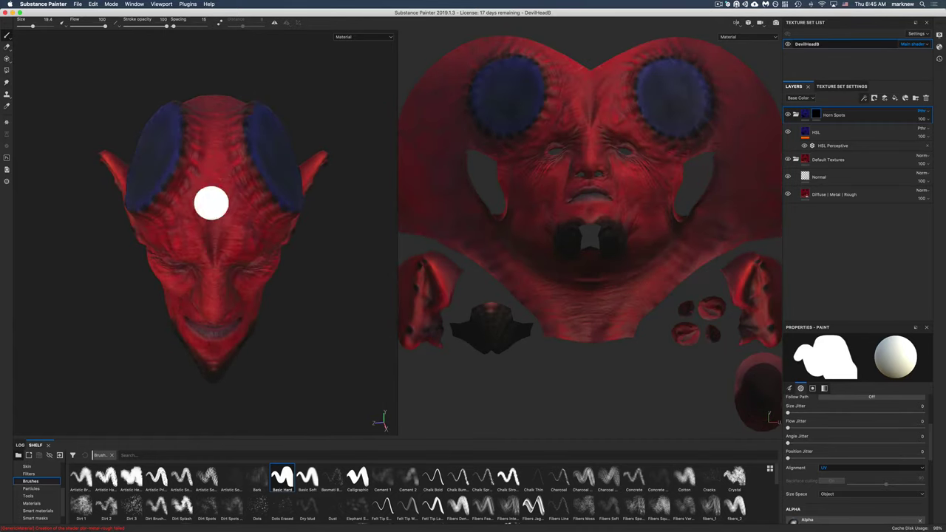
# Paint the rim of the character's right horn stump into the mask with the Dirt Splash brush.
pyautogui.moveTo(211, 203)
pyautogui.keyDown('alt'); pyautogui.mouseDown()
pyautogui.moveTo(368, 186)
pyautogui.moveTo(276, 143)
pyautogui.moveTo(318, 188)
pyautogui.mouseUp(); pyautogui.keyUp('alt')
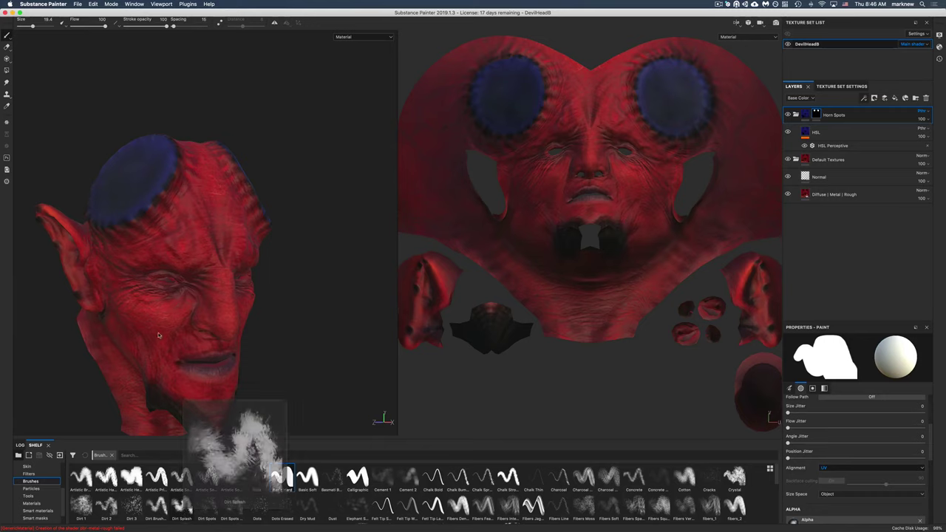
pyautogui.click(182, 510)
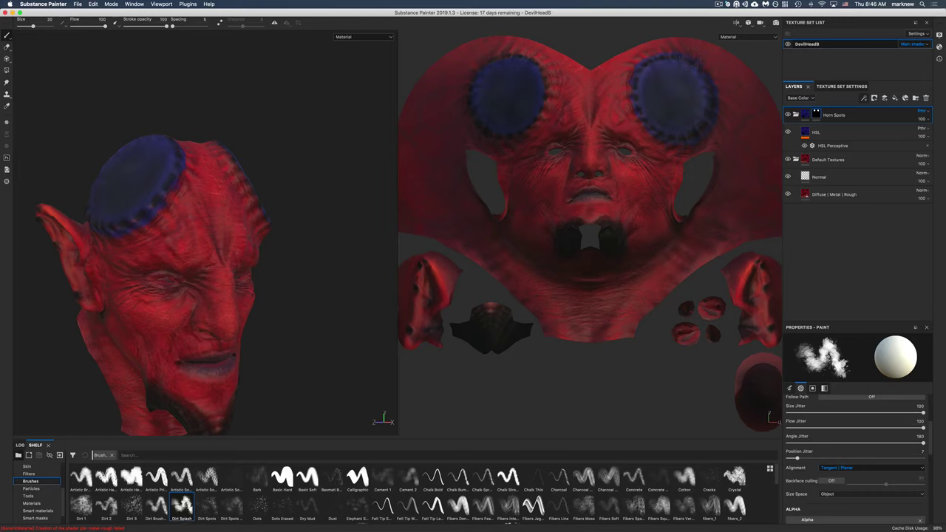
pyautogui.keyDown('alt'); pyautogui.moveTo(248, 225); pyautogui.dragTo(269, 201); pyautogui.keyUp('alt')
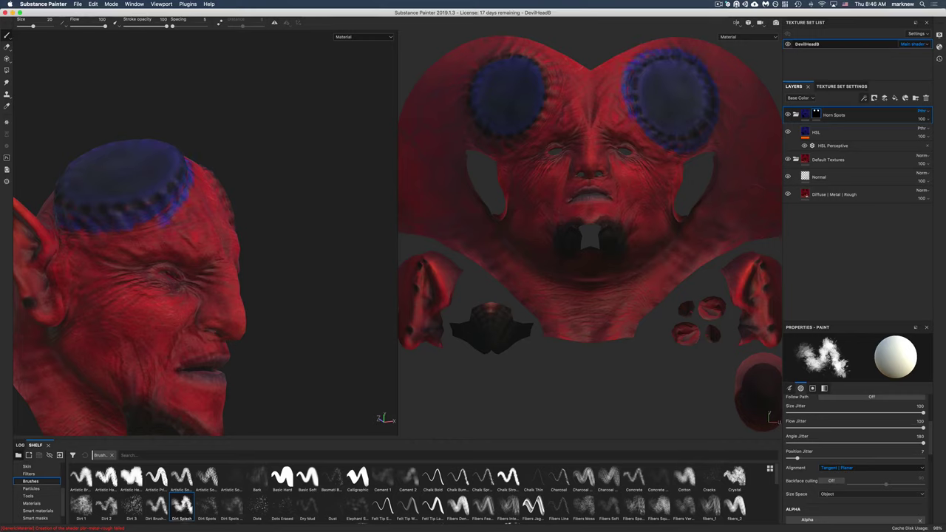
pyautogui.moveTo(165, 247)
pyautogui.keyDown('alt'); pyautogui.mouseDown()
pyautogui.moveTo(37, 278)
pyautogui.moveTo(203, 263)
pyautogui.moveTo(174, 268)
pyautogui.mouseUp(); pyautogui.keyUp('alt')
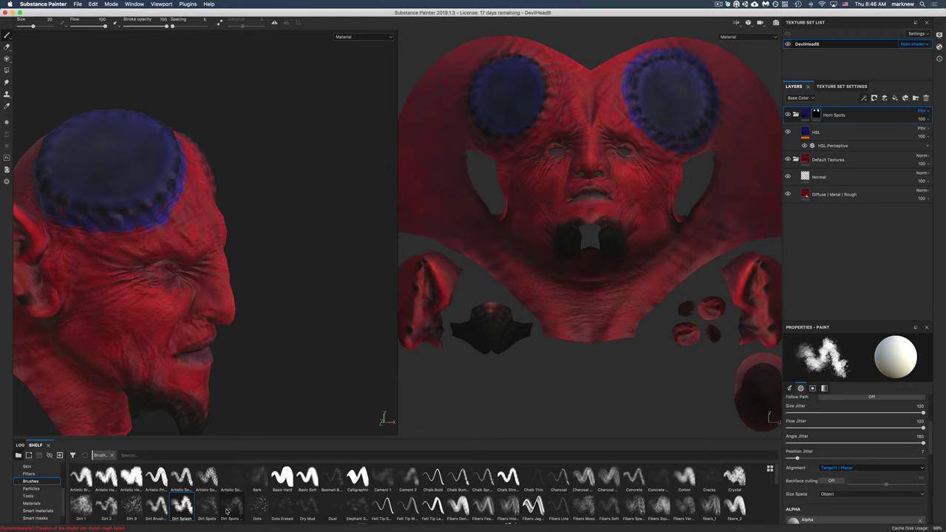
# Soften the blue edge around the character's right horn stump in the mask with the Dirt 1 brush in black at flow 55.
pyautogui.click(77, 511)
pyautogui.scroll(5, 857, 485)
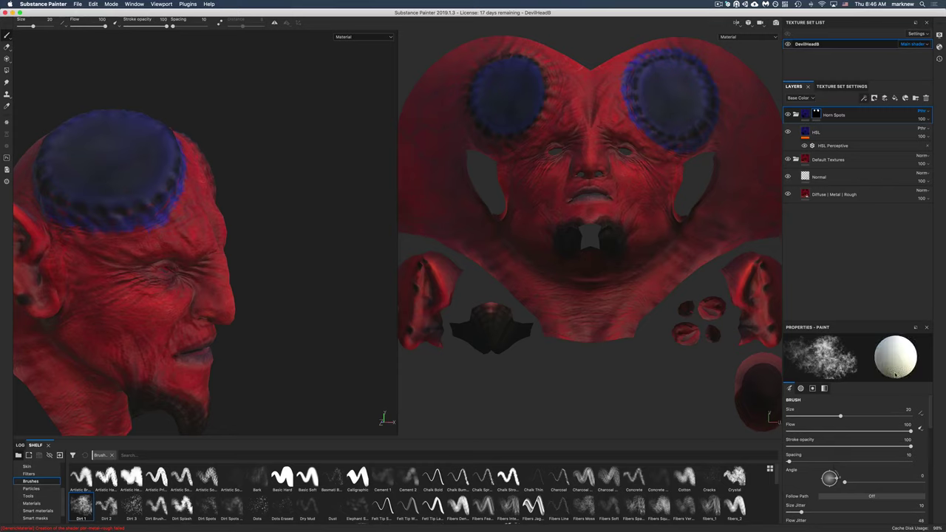
pyautogui.scroll(-10, 850, 443)
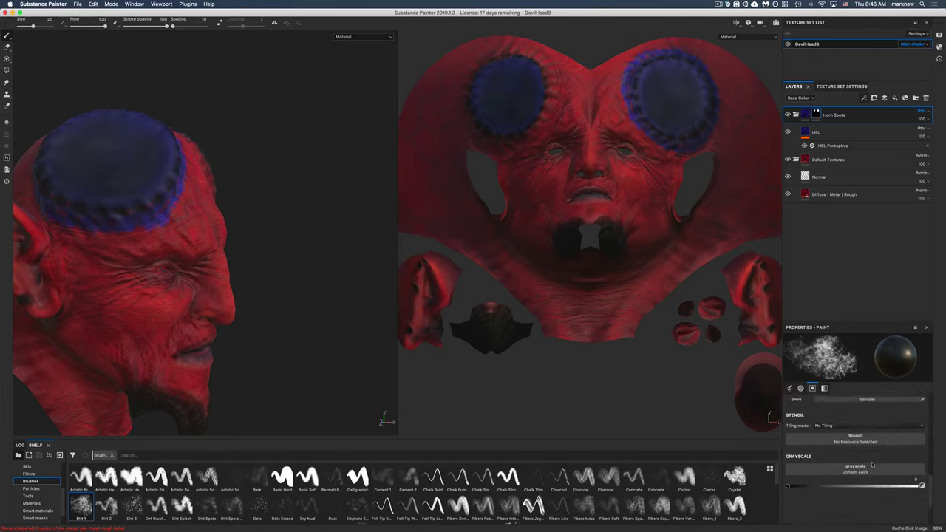
pyautogui.press('x')
pyautogui.press('x')
pyautogui.press('x')
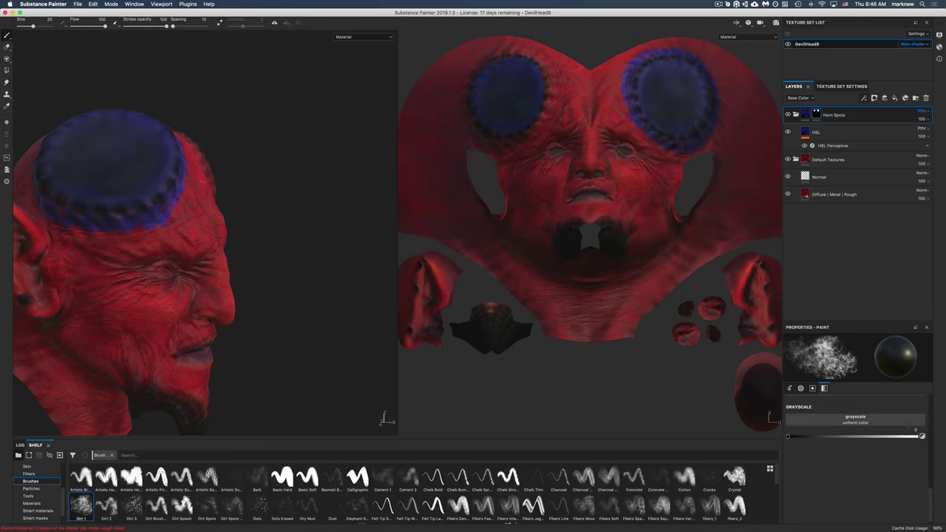
pyautogui.scroll(10, 843, 458)
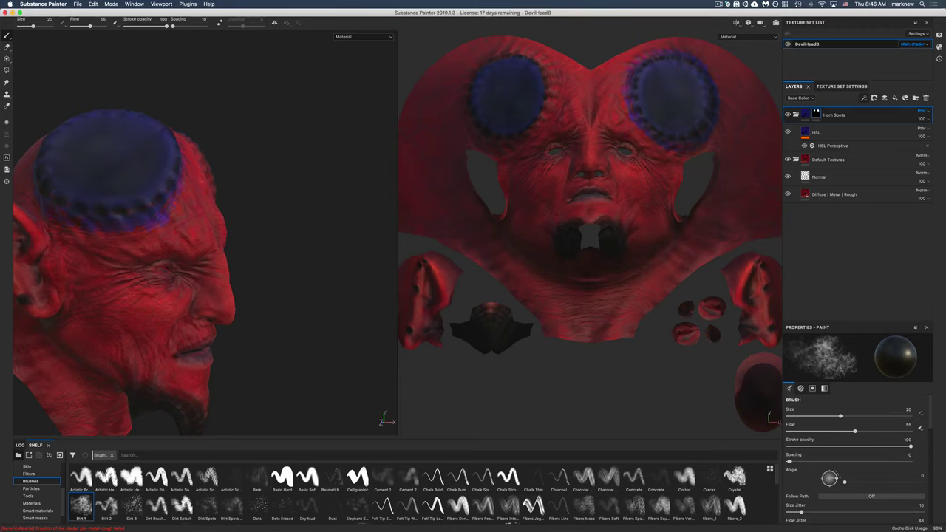
# Examine the blended horn stump edges on the model and UV layout, toggling the HSL layer's visibility.
pyautogui.keyDown('alt'); pyautogui.moveTo(186, 212); pyautogui.dragTo(37, 256); pyautogui.keyUp('alt')
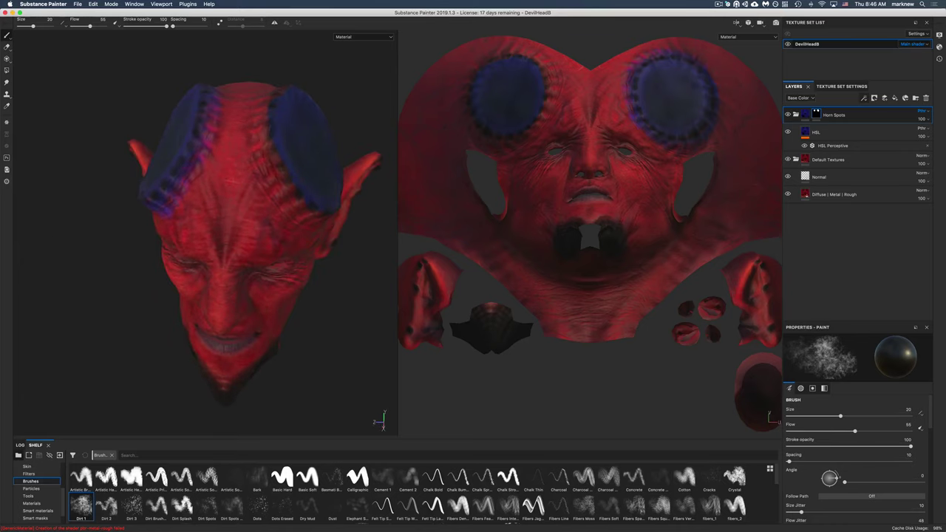
pyautogui.scroll(4, 628, 54)
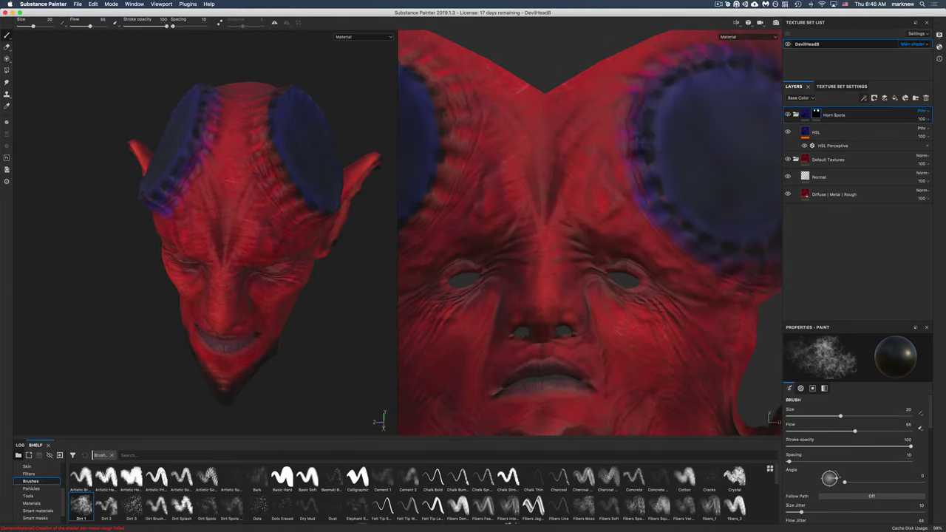
pyautogui.keyDown('alt'); pyautogui.moveTo(660, 151); pyautogui.dragTo(588, 217, button='middle'); pyautogui.keyUp('alt')
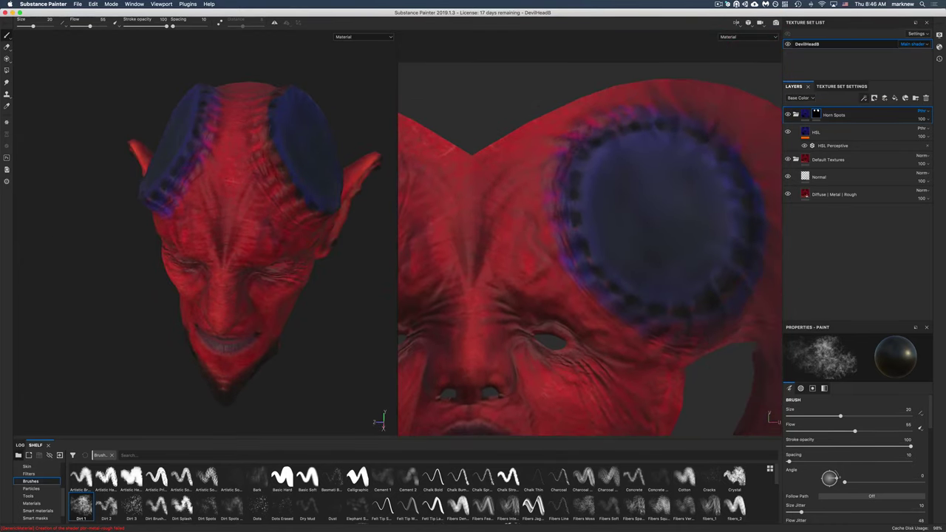
pyautogui.click(787, 132)
pyautogui.keyDown('alt'); pyautogui.moveTo(525, 244); pyautogui.dragTo(578, 208, button='middle'); pyautogui.keyUp('alt')
pyautogui.keyDown('alt'); pyautogui.moveTo(284, 185); pyautogui.dragTo(304, 212); pyautogui.keyUp('alt')
pyautogui.keyDown('alt'); pyautogui.moveTo(502, 237); pyautogui.dragTo(649, 201, button='middle'); pyautogui.keyUp('alt')
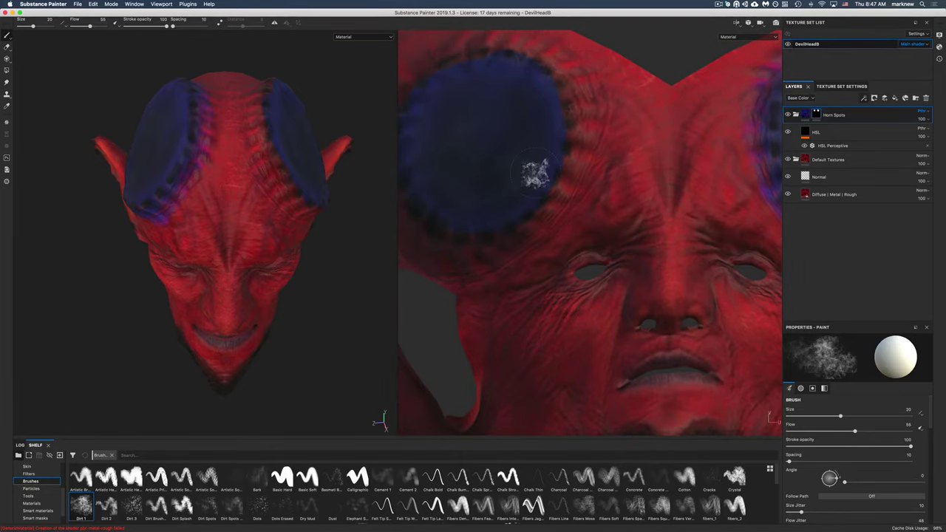
pyautogui.scroll(-4, 561, 112)
pyautogui.scroll(1, 564, 113)
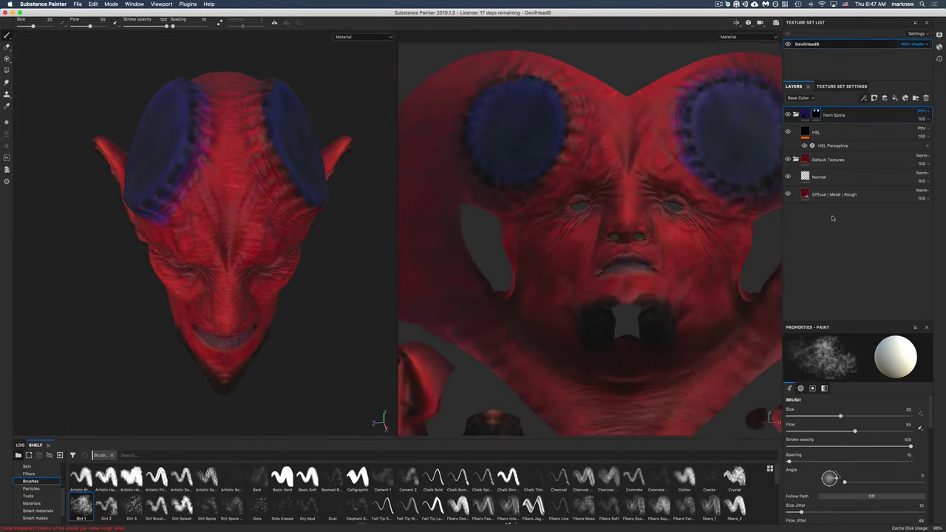
# Reduce the Dirt 1 brush size to 12.48 and paint the rim of the character's left horn stump white in the mask.
pyautogui.press('[')
pyautogui.press('[')
pyautogui.press('[')
pyautogui.press('[')
pyautogui.press('[')
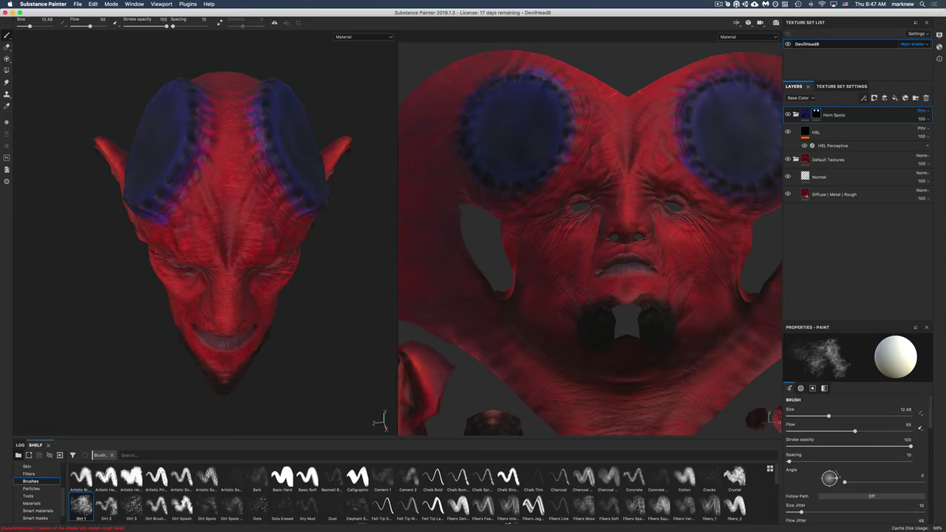
# Touch up the mask around both horn stump rims from several angles with the Dirt 1 brush in white and black.
pyautogui.keyDown('alt'); pyautogui.moveTo(273, 131); pyautogui.dragTo(266, 287); pyautogui.keyUp('alt')
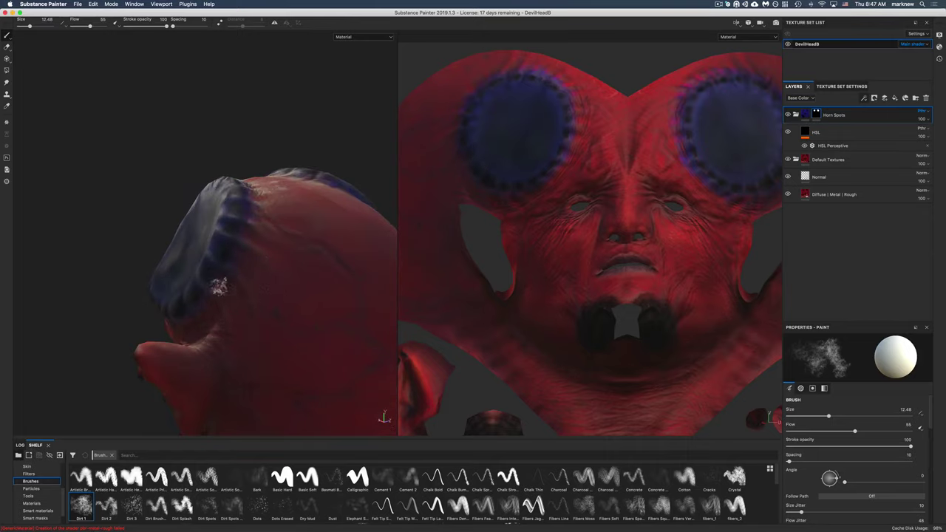
pyautogui.keyDown('alt'); pyautogui.moveTo(197, 317); pyautogui.dragTo(441, 158); pyautogui.keyUp('alt')
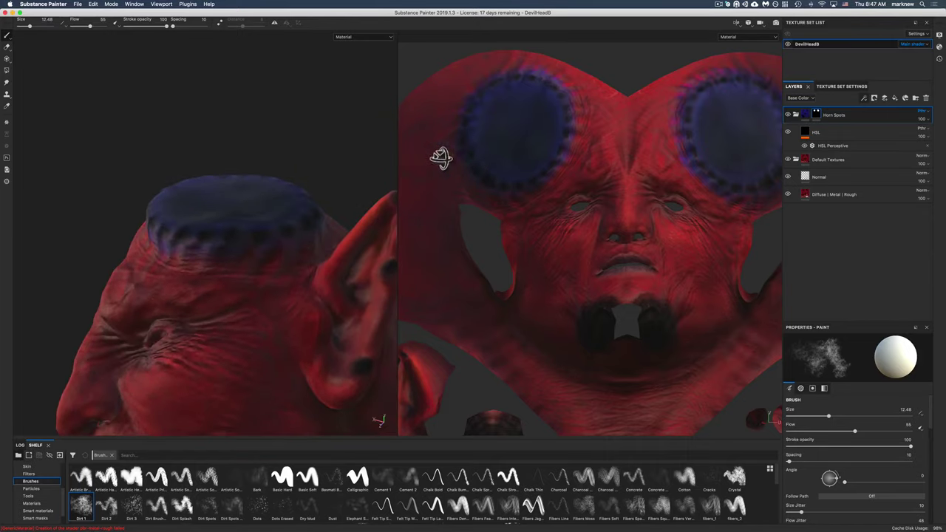
pyautogui.moveTo(243, 258)
pyautogui.keyDown('alt'); pyautogui.mouseDown()
pyautogui.moveTo(369, 268)
pyautogui.moveTo(249, 243)
pyautogui.mouseUp(); pyautogui.keyUp('alt')
pyautogui.keyDown('alt'); pyautogui.moveTo(159, 134); pyautogui.dragTo(175, 237); pyautogui.keyUp('alt')
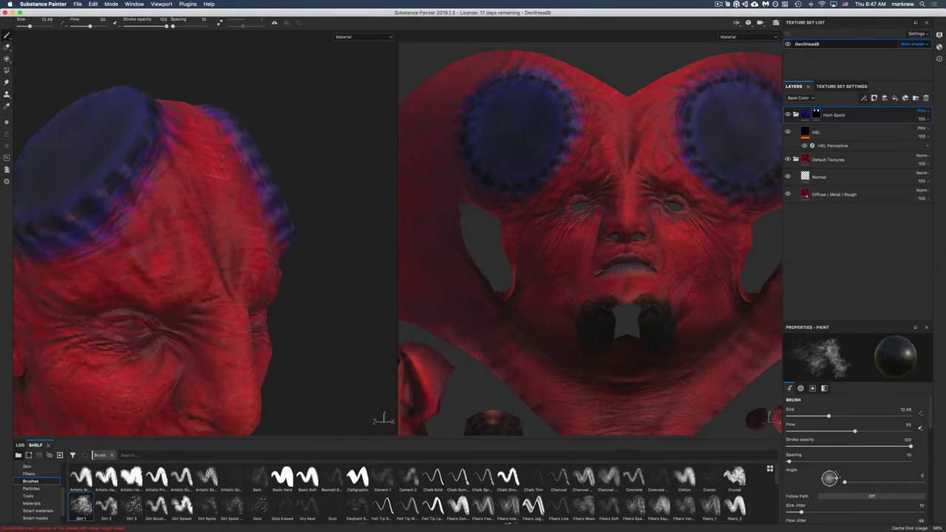
pyautogui.keyDown('alt'); pyautogui.moveTo(191, 135); pyautogui.dragTo(180, 108); pyautogui.keyUp('alt')
pyautogui.keyDown('alt'); pyautogui.moveTo(189, 74); pyautogui.dragTo(193, 148); pyautogui.keyUp('alt')
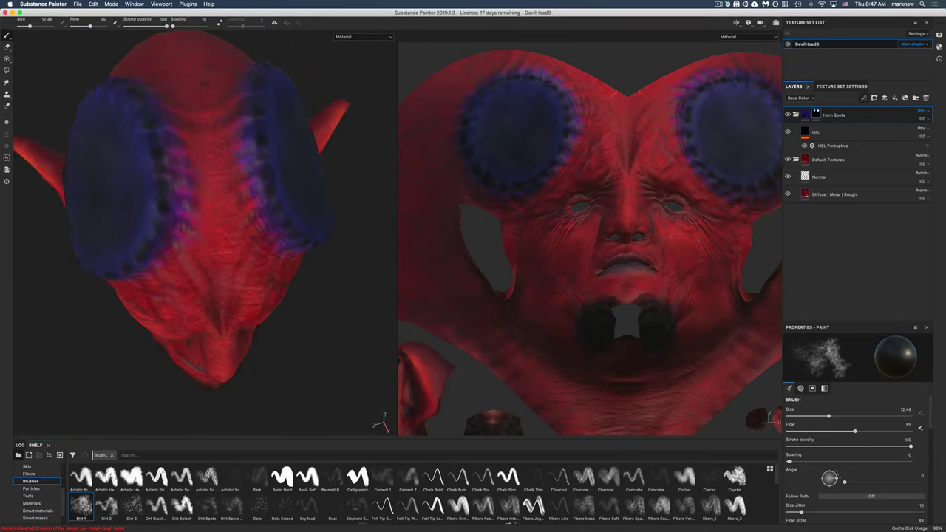
# Examine the blended rims of both horn stumps from above, behind and the sides of the head.
pyautogui.keyDown('alt'); pyautogui.moveTo(198, 30); pyautogui.dragTo(204, 68); pyautogui.keyUp('alt')
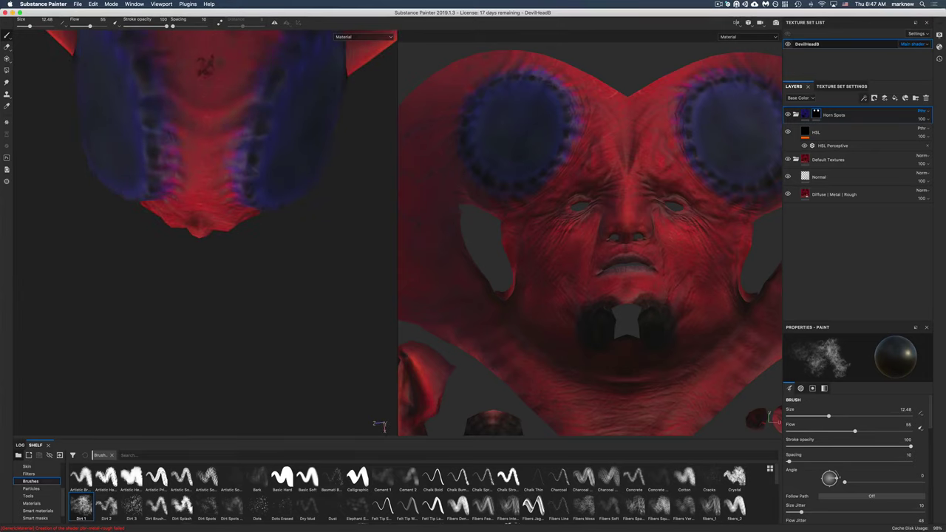
pyautogui.keyDown('alt'); pyautogui.moveTo(207, 87); pyautogui.dragTo(245, 147, button='middle'); pyautogui.keyUp('alt')
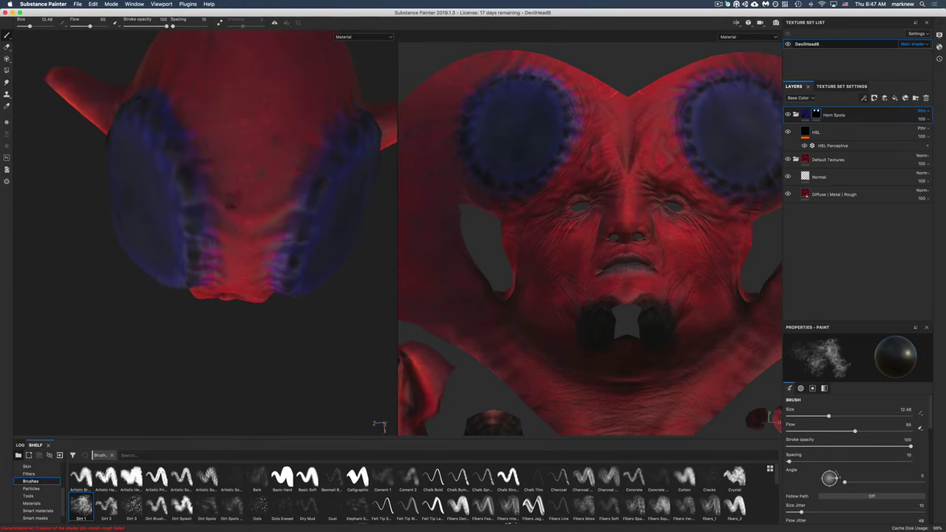
pyautogui.keyDown('alt'); pyautogui.moveTo(207, 118); pyautogui.dragTo(310, 318); pyautogui.keyUp('alt')
pyautogui.scroll(-6, 215, 334)
pyautogui.keyDown('alt'); pyautogui.moveTo(215, 333); pyautogui.dragTo(213, 342); pyautogui.keyUp('alt')
pyautogui.keyDown('shift'); pyautogui.moveTo(213, 303); pyautogui.dragTo(234, 300, button='right'); pyautogui.keyUp('shift')
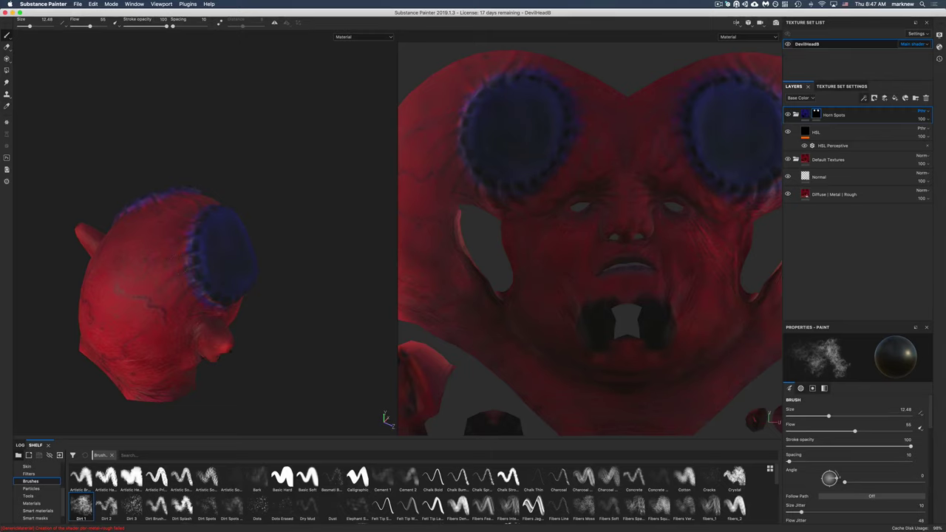
pyautogui.keyDown('alt'); pyautogui.moveTo(234, 300); pyautogui.dragTo(158, 256); pyautogui.keyUp('alt')
pyautogui.scroll(5, 245, 300)
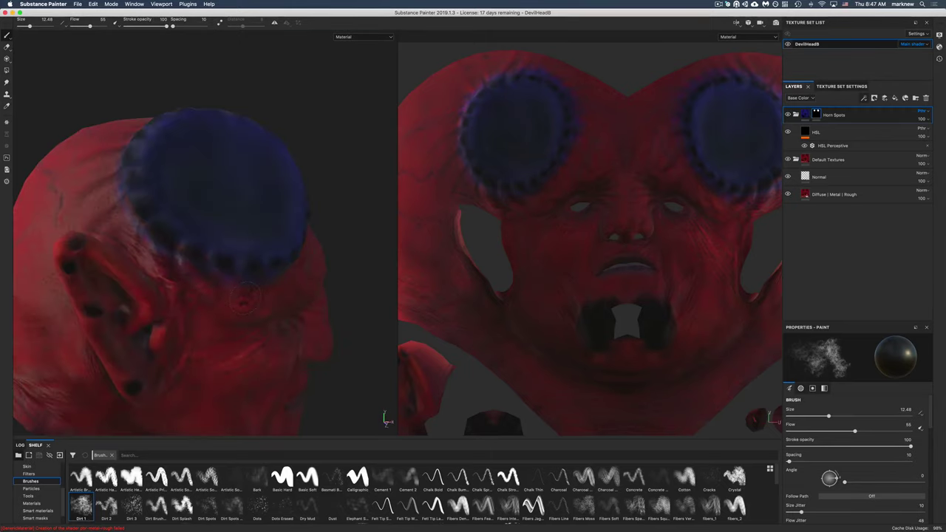
pyautogui.keyDown('alt'); pyautogui.moveTo(246, 301); pyautogui.dragTo(205, 280); pyautogui.keyUp('alt')
pyautogui.keyDown('shift'); pyautogui.moveTo(204, 281); pyautogui.dragTo(226, 290, button='right'); pyautogui.keyUp('shift')
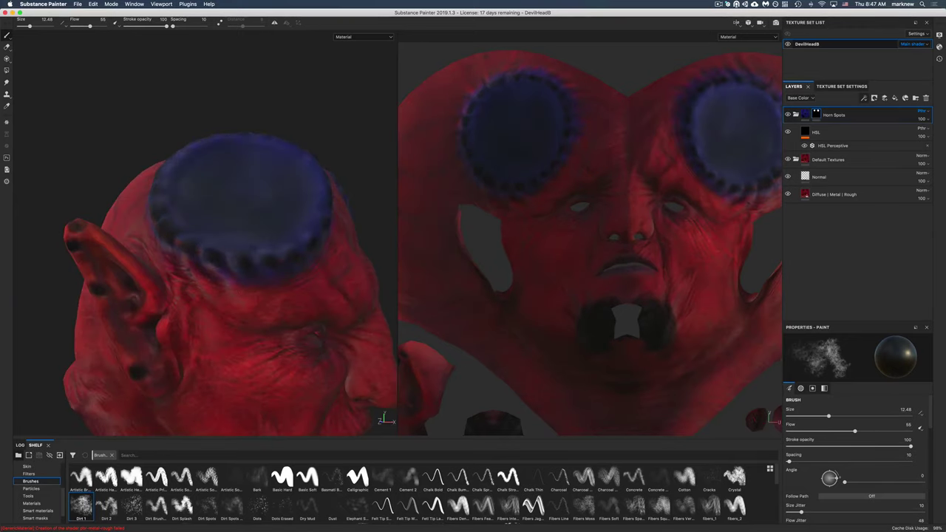
# Switch the mask paint to white and set the Dirt 1 brush size to 10.66 near the stump rim.
pyautogui.press('x')
pyautogui.keyDown('alt'); pyautogui.moveTo(244, 278); pyautogui.dragTo(181, 228); pyautogui.keyUp('alt')
pyautogui.press('[')
pyautogui.keyDown('ctrl'); pyautogui.moveTo(166, 227); pyautogui.dragTo(134, 204, button='right'); pyautogui.keyUp('ctrl')
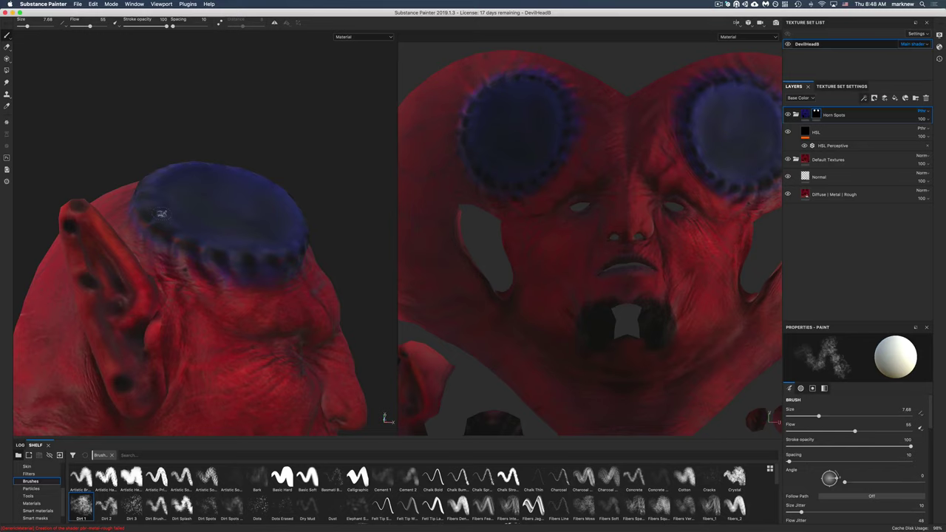
pyautogui.press(']')
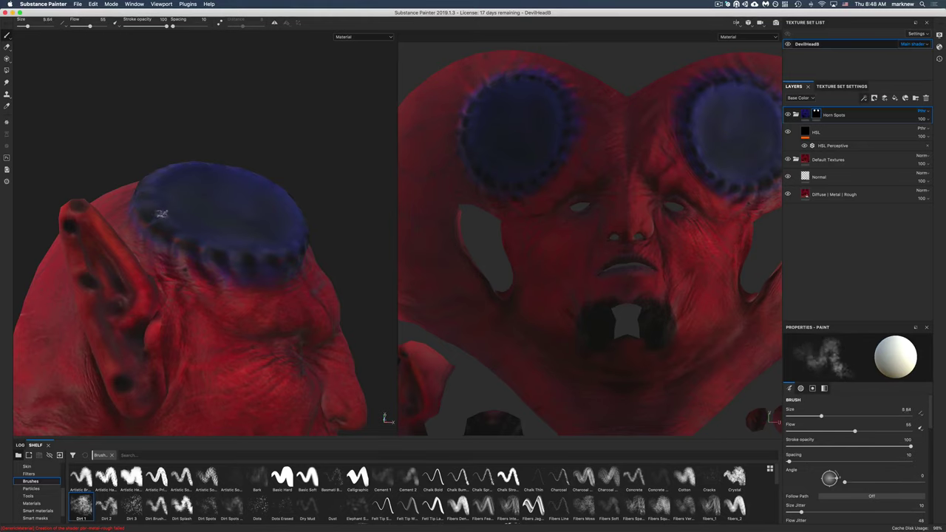
pyautogui.press(']')
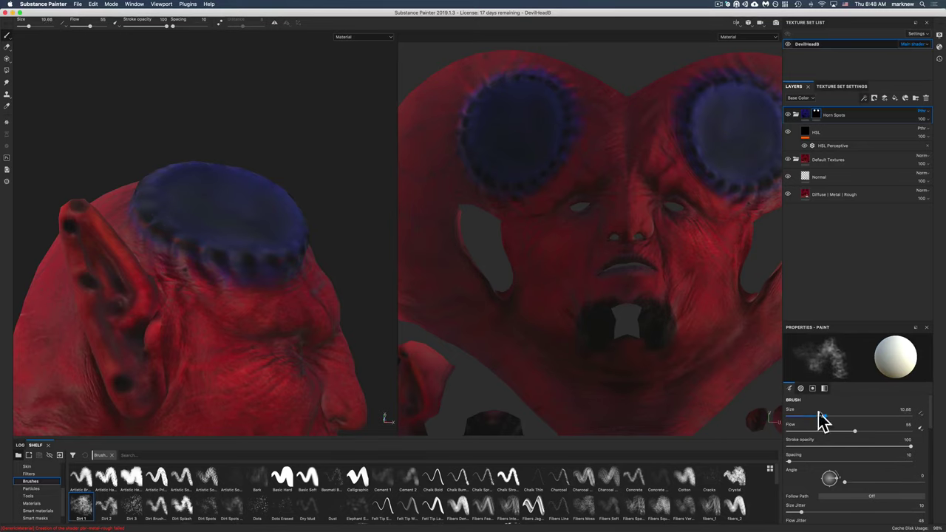
pyautogui.click(823, 416)
# Check the blue rim around each horn stump from the front, top and ear sides for unblended areas.
pyautogui.keyDown('alt'); pyautogui.moveTo(269, 254); pyautogui.dragTo(88, 289); pyautogui.keyUp('alt')
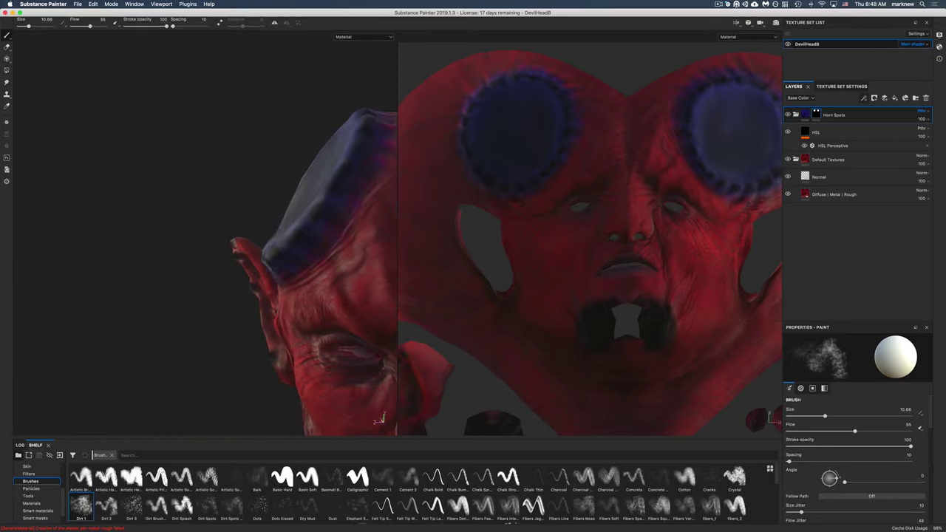
pyautogui.keyDown('alt'); pyautogui.moveTo(334, 194); pyautogui.dragTo(249, 348, button='middle'); pyautogui.keyUp('alt')
pyautogui.moveTo(248, 349)
pyautogui.keyDown('alt'); pyautogui.mouseDown()
pyautogui.moveTo(245, 429)
pyautogui.moveTo(308, 272)
pyautogui.moveTo(271, 365)
pyautogui.moveTo(255, 354)
pyautogui.mouseUp(); pyautogui.keyUp('alt')
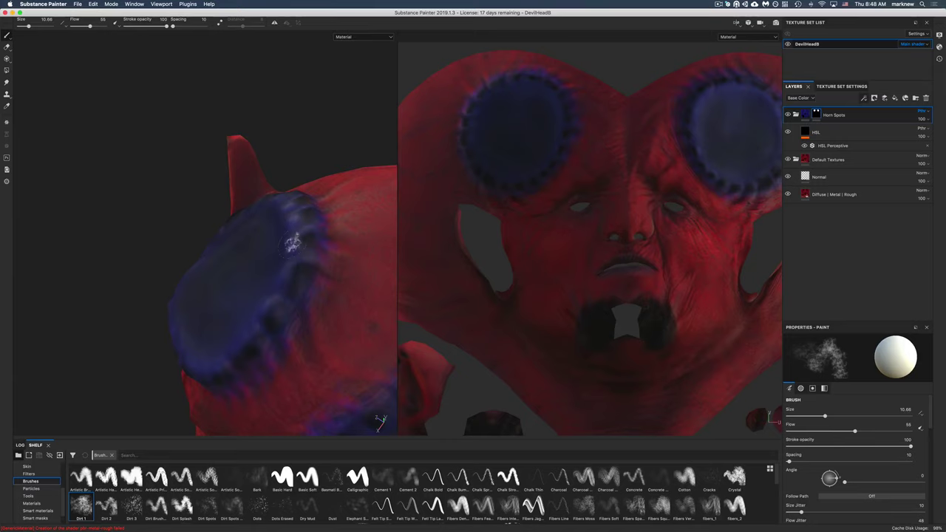
pyautogui.keyDown('alt'); pyautogui.moveTo(293, 244); pyautogui.dragTo(328, 334); pyautogui.keyUp('alt')
pyautogui.keyDown('alt'); pyautogui.moveTo(202, 250); pyautogui.dragTo(173, 285); pyautogui.keyUp('alt')
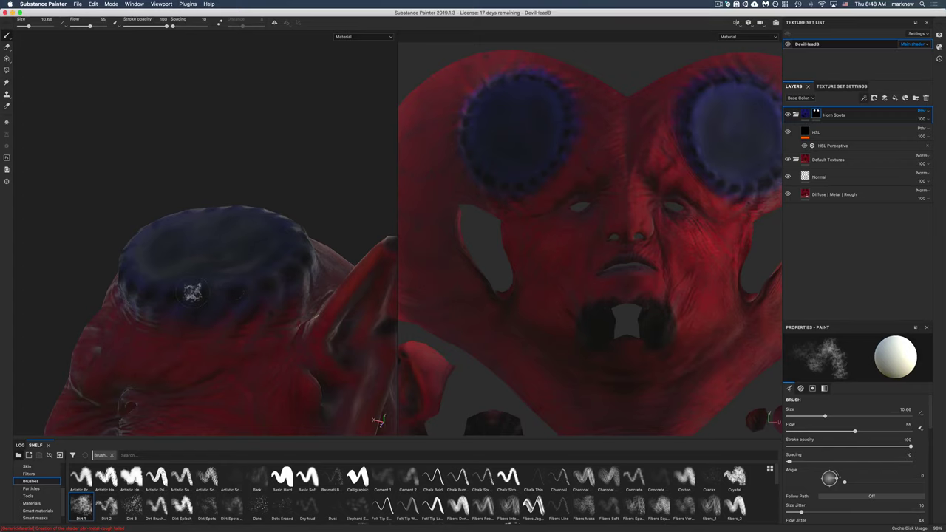
pyautogui.keyDown('shift'); pyautogui.moveTo(187, 291); pyautogui.dragTo(222, 296, button='right'); pyautogui.keyUp('shift')
pyautogui.keyDown('alt'); pyautogui.moveTo(222, 296); pyautogui.dragTo(167, 294); pyautogui.keyUp('alt')
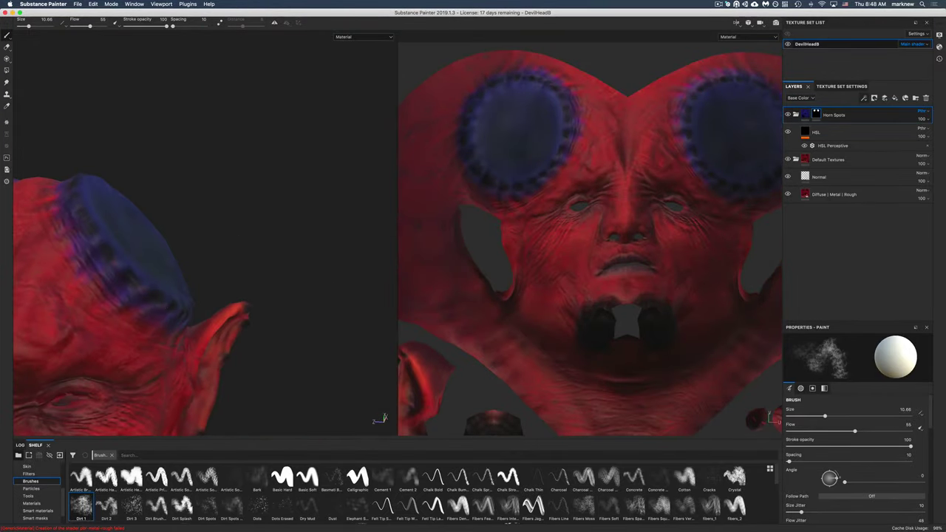
pyautogui.keyDown('alt'); pyautogui.moveTo(106, 262); pyautogui.dragTo(202, 250); pyautogui.keyUp('alt')
pyautogui.keyDown('alt'); pyautogui.moveTo(203, 249); pyautogui.dragTo(250, 259, button='middle'); pyautogui.keyUp('alt')
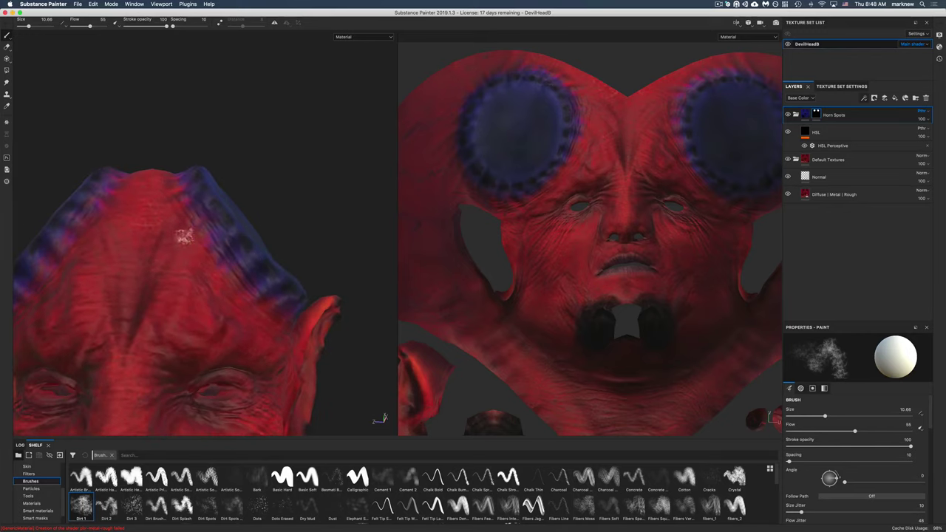
pyautogui.keyDown('alt'); pyautogui.moveTo(182, 232); pyautogui.dragTo(234, 325, button='middle'); pyautogui.keyUp('alt')
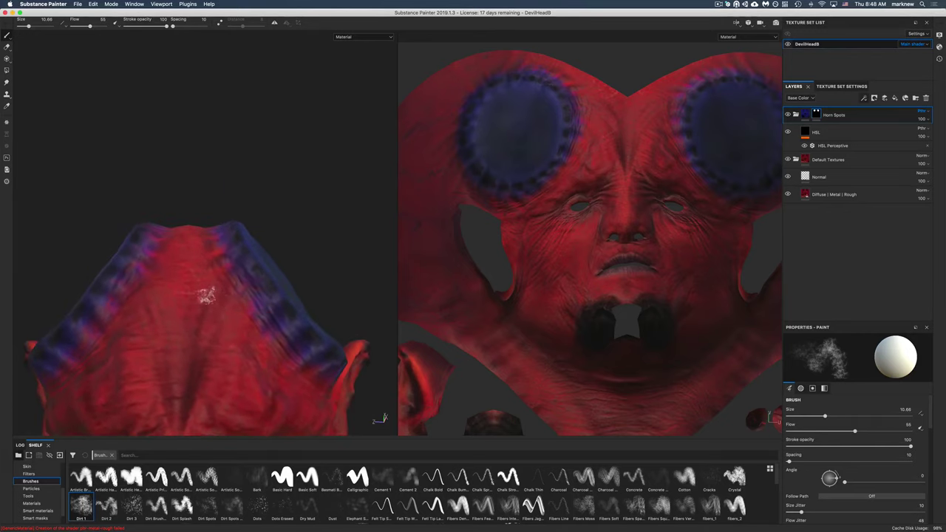
# Set the Dirt 1 brush flow to 49 and angle to 193, and review the whole head from several sides.
pyautogui.keyDown('alt'); pyautogui.moveTo(204, 292); pyautogui.dragTo(229, 207); pyautogui.keyUp('alt')
pyautogui.scroll(3, 231, 209)
pyautogui.scroll(-5, 229, 209)
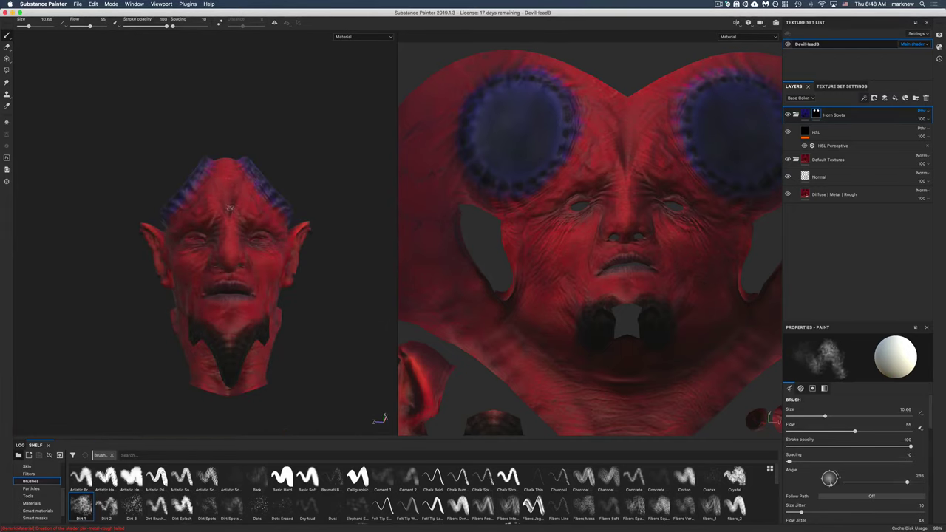
pyautogui.scroll(3, 231, 193)
pyautogui.scroll(-3, 232, 192)
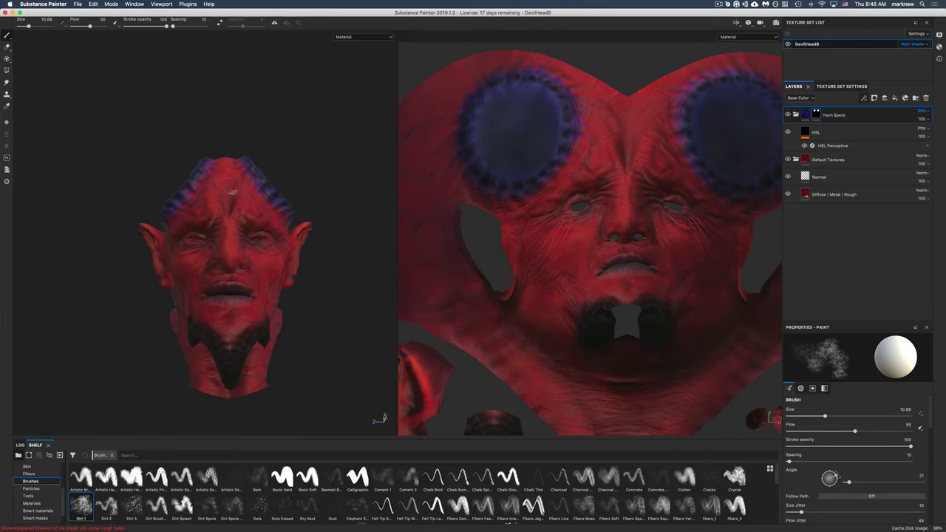
pyautogui.keyDown('ctrl'); pyautogui.moveTo(233, 192); pyautogui.dragTo(233, 191); pyautogui.keyUp('ctrl')
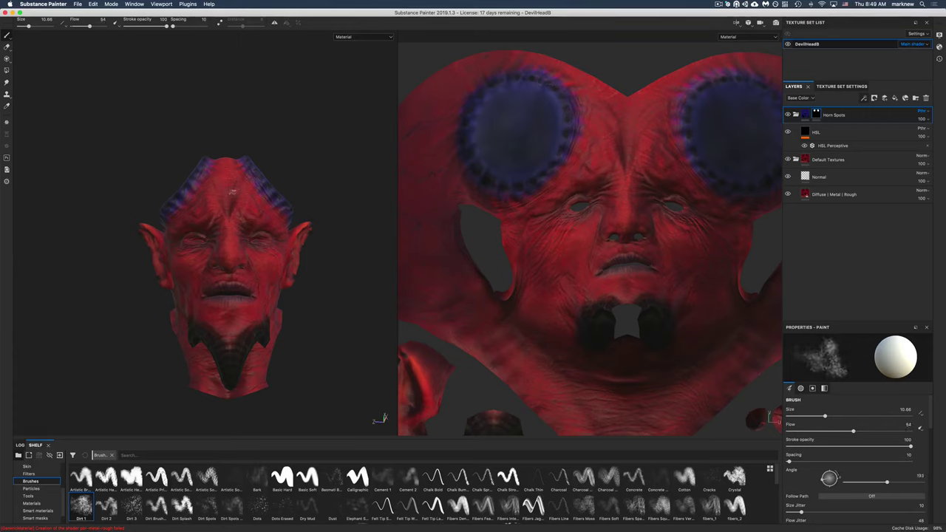
pyautogui.keyDown('alt'); pyautogui.moveTo(149, 182); pyautogui.dragTo(205, 228); pyautogui.keyUp('alt')
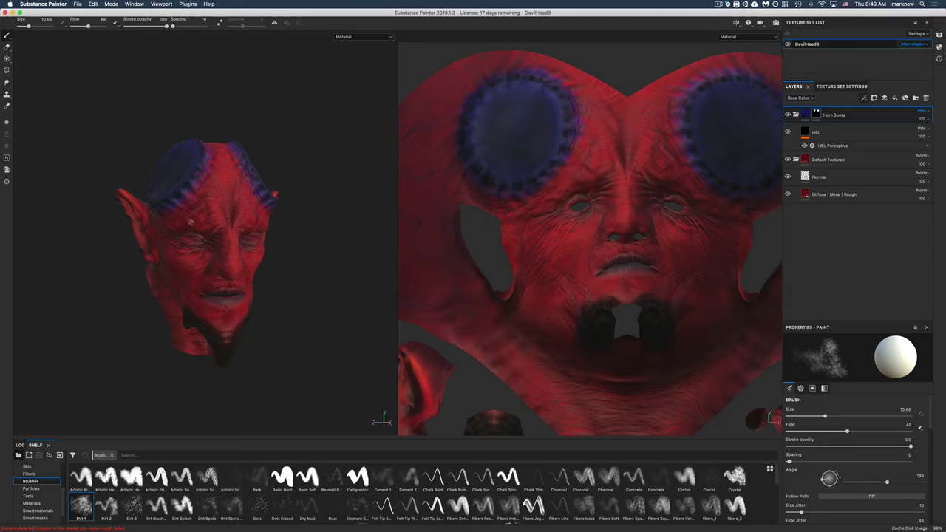
pyautogui.keyDown('alt'); pyautogui.moveTo(191, 222); pyautogui.dragTo(251, 236); pyautogui.keyUp('alt')
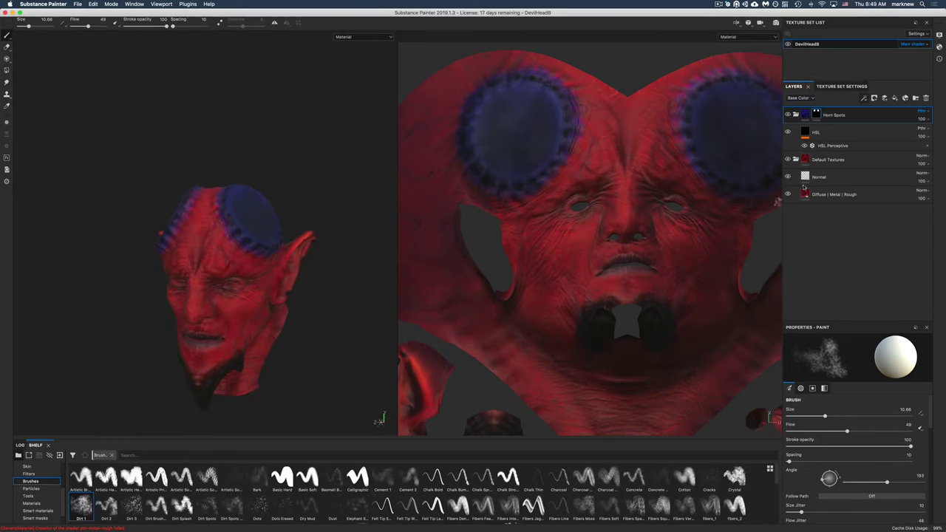
# Set the HSL Perceptive filter on the horn spots to hue 0.52, saturation 0.42 and lightness 0.28.
pyautogui.click(816, 145)
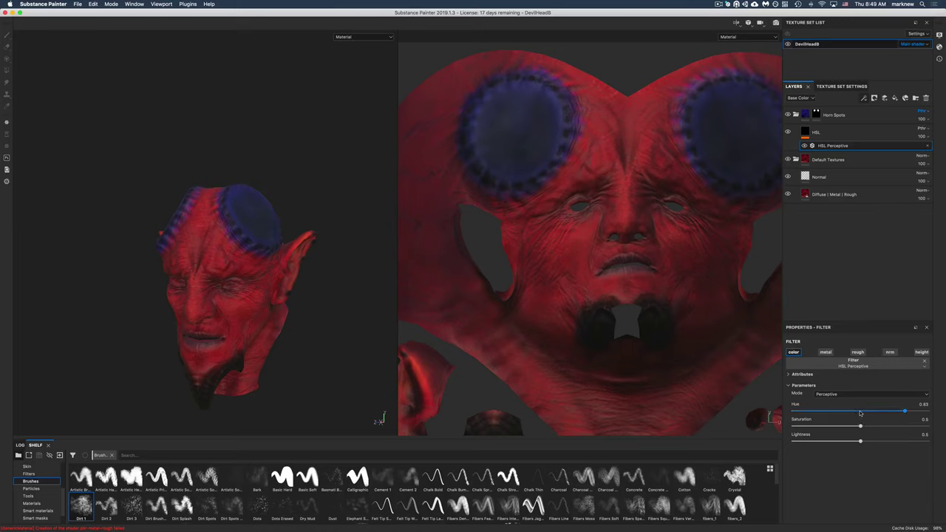
pyautogui.moveTo(859, 413); pyautogui.dragTo(831, 442)
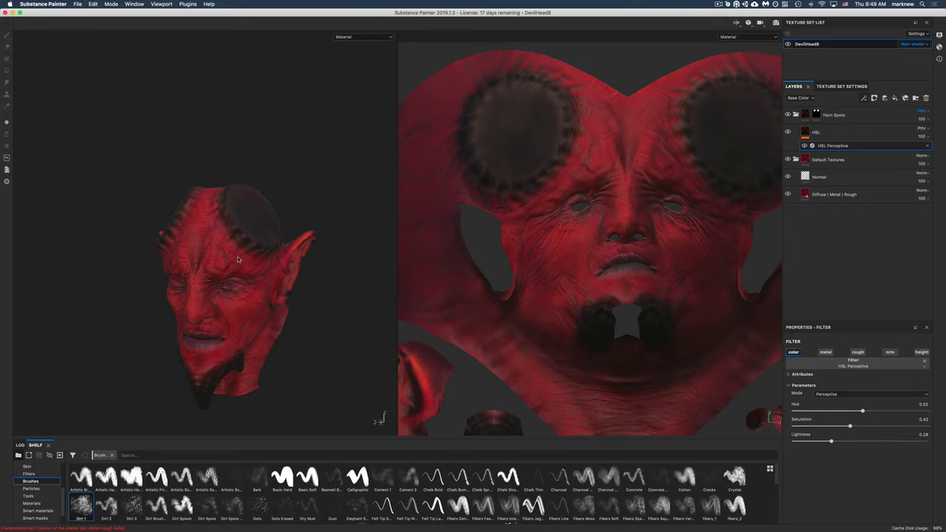
pyautogui.keyDown('alt'); pyautogui.moveTo(238, 259); pyautogui.dragTo(246, 297); pyautogui.keyUp('alt')
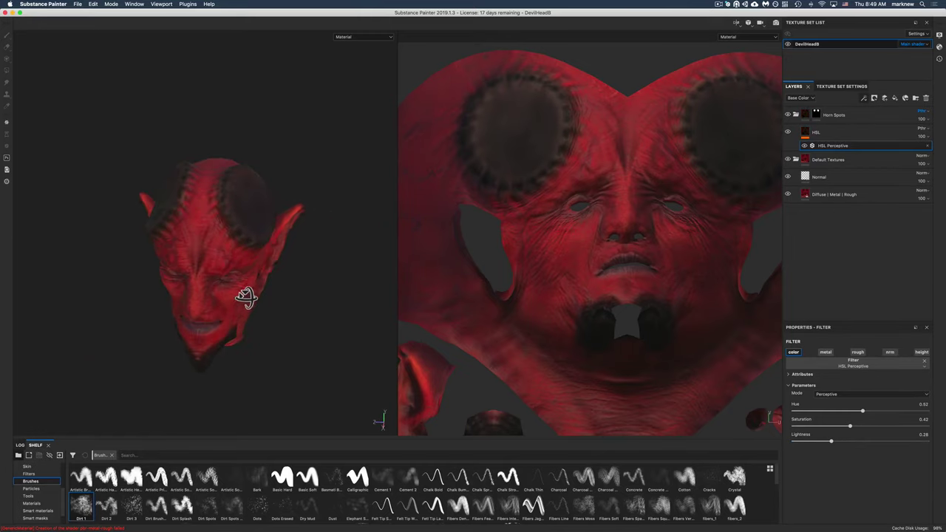
# Rename the HSL layer as HSL - Option 1 and duplicate it.
pyautogui.doubleClick(817, 133)
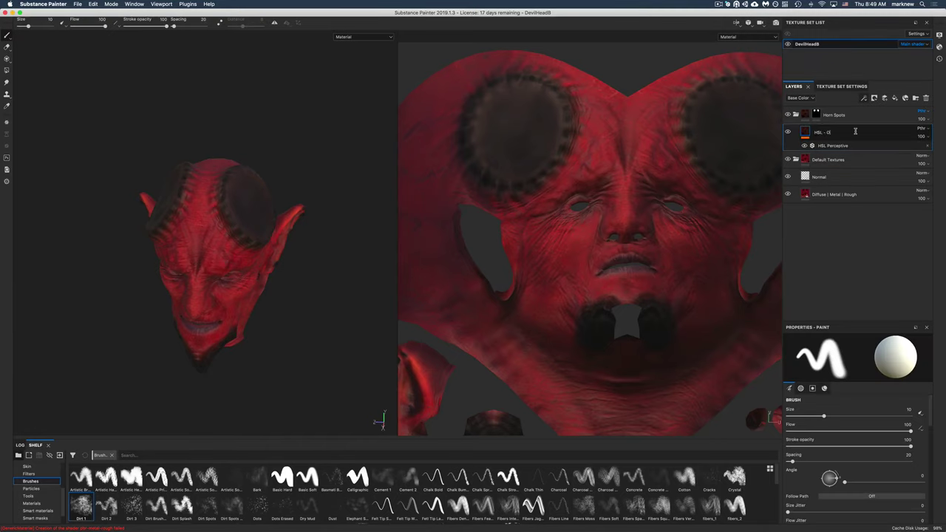
pyautogui.write('- Option 1')
pyautogui.press('Return')
pyautogui.hotkey('ctrl', 'd')
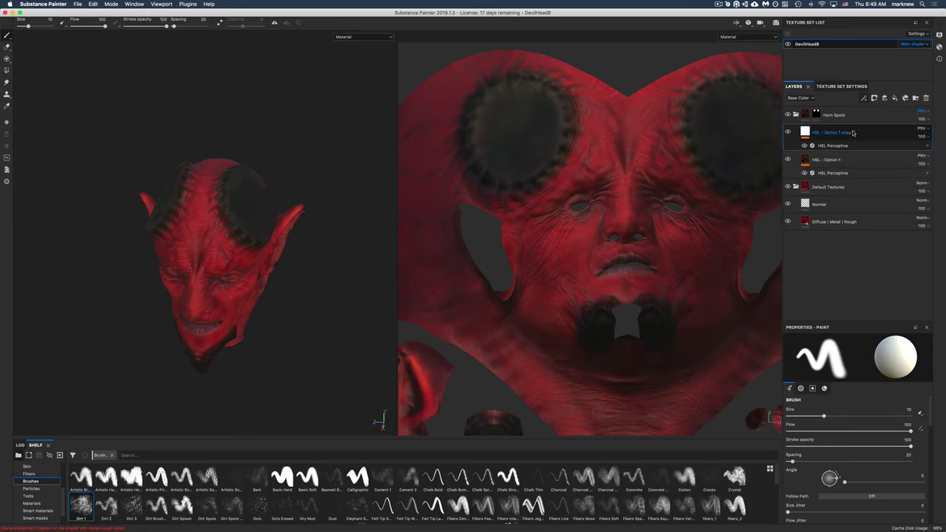
# Hide HSL - Option 1, set the duplicate's filter to hue 0.47, saturation 0.85 and lightness 0.22, and review the recolored stumps.
pyautogui.click(816, 145)
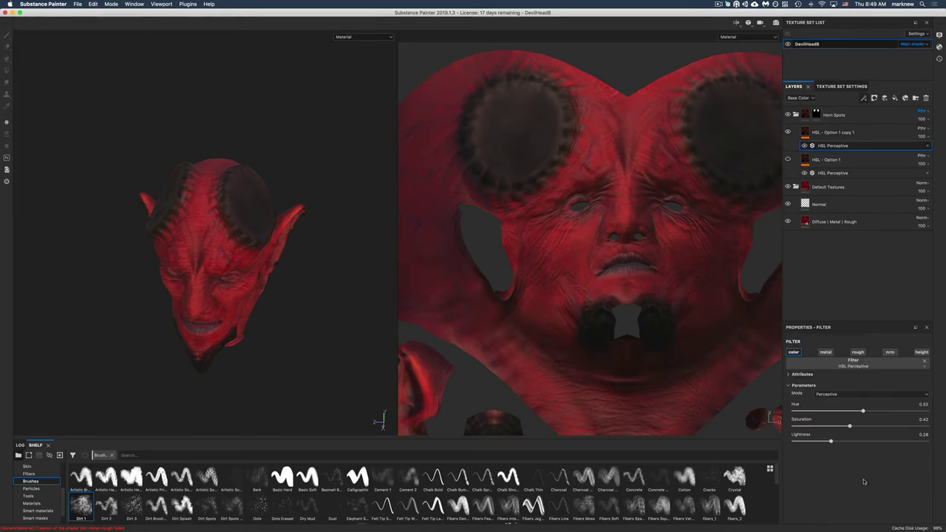
pyautogui.click(861, 441)
pyautogui.moveTo(881, 426); pyautogui.dragTo(812, 441)
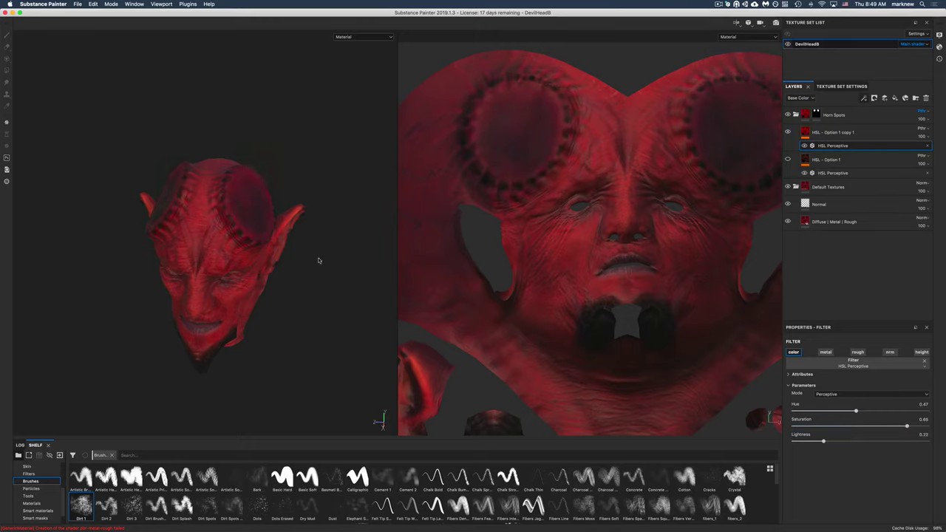
pyautogui.keyDown('alt'); pyautogui.moveTo(317, 261); pyautogui.dragTo(310, 258); pyautogui.keyUp('alt')
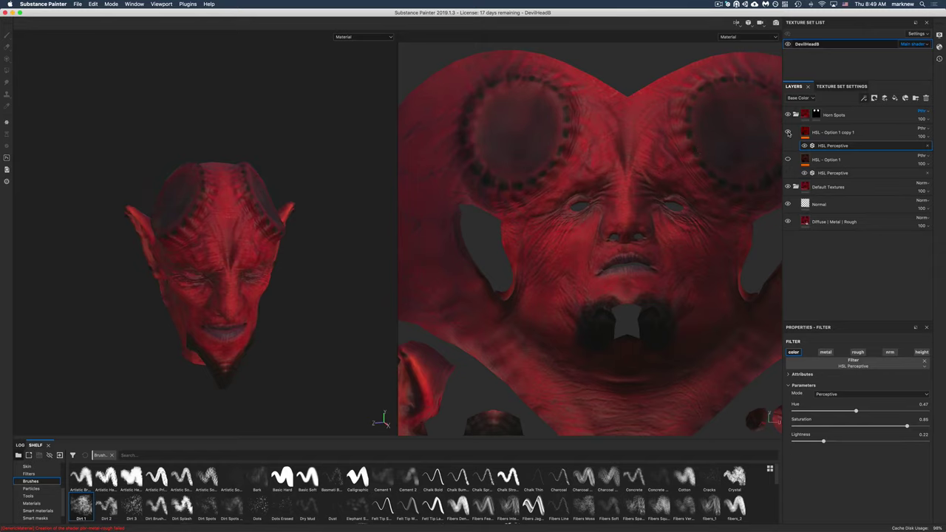
pyautogui.keyDown('alt'); pyautogui.moveTo(310, 222); pyautogui.dragTo(226, 293); pyautogui.keyUp('alt')
pyautogui.scroll(5, 248, 307)
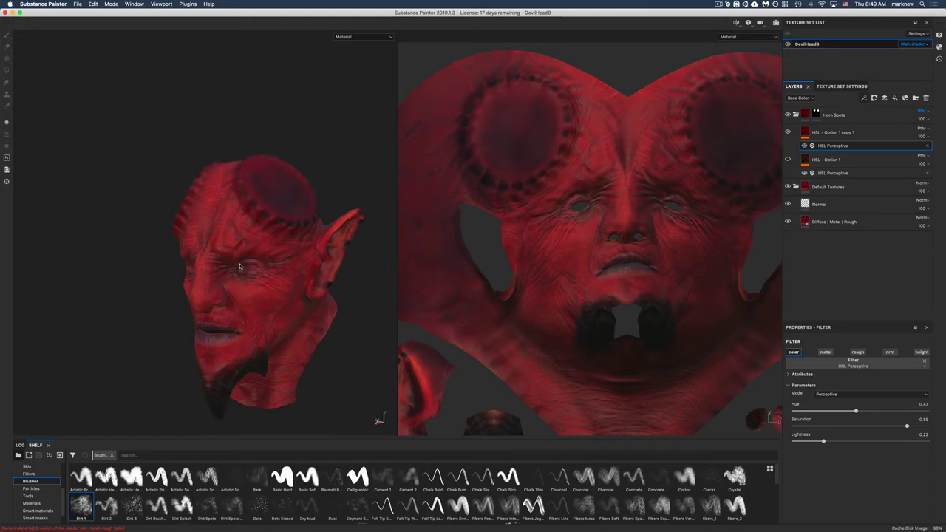
pyautogui.keyDown('alt'); pyautogui.moveTo(251, 331); pyautogui.dragTo(217, 249); pyautogui.keyUp('alt')
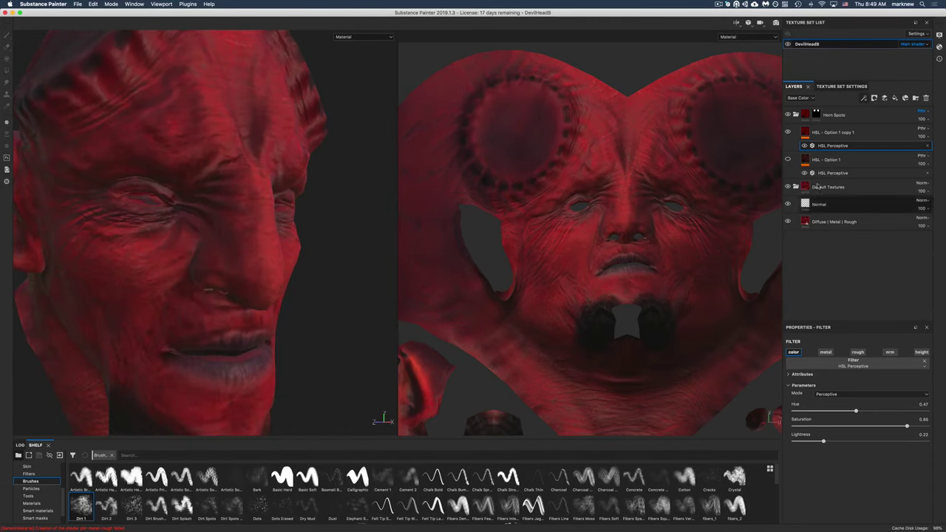
# Collapse the Horn Spots folder and frame the whole head and the full UV layout.
pyautogui.click(795, 115)
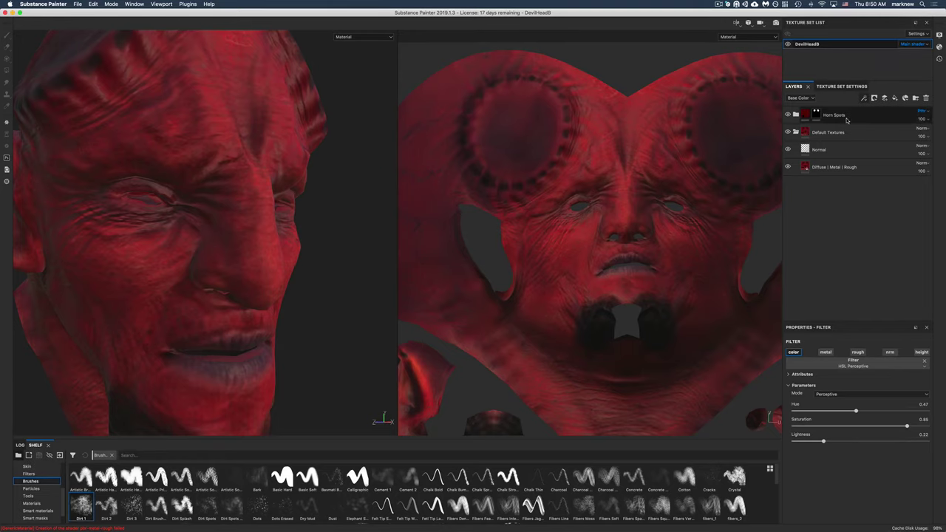
pyautogui.press('f')
pyautogui.keyDown('alt'); pyautogui.moveTo(259, 275); pyautogui.dragTo(231, 282, button='middle'); pyautogui.keyUp('alt')
pyautogui.scroll(3, 219, 265)
pyautogui.scroll(-6, 216, 265)
pyautogui.keyDown('alt'); pyautogui.moveTo(217, 269); pyautogui.dragTo(160, 283); pyautogui.keyUp('alt')
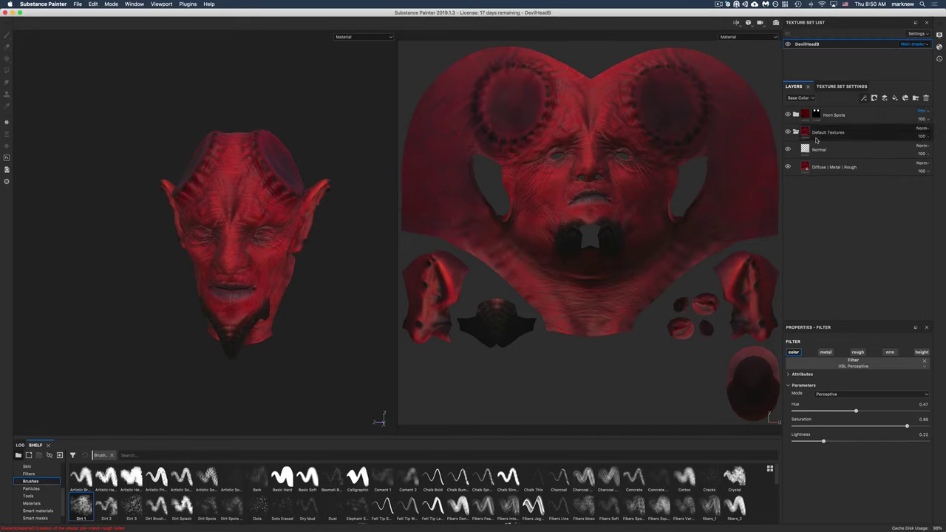
pyautogui.click(833, 116)
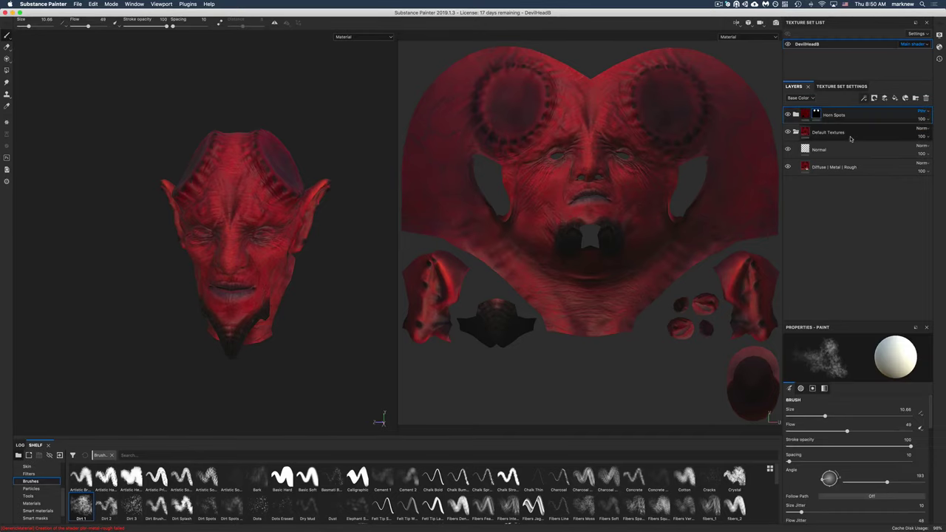
pyautogui.click(894, 99)
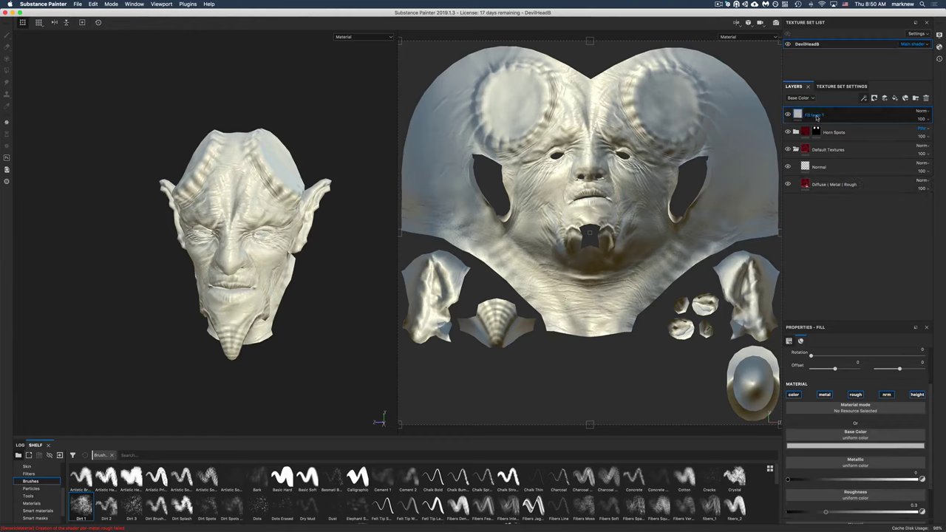
pyautogui.doubleClick(816, 115)
pyautogui.write('Skin')
pyautogui.press('Return')
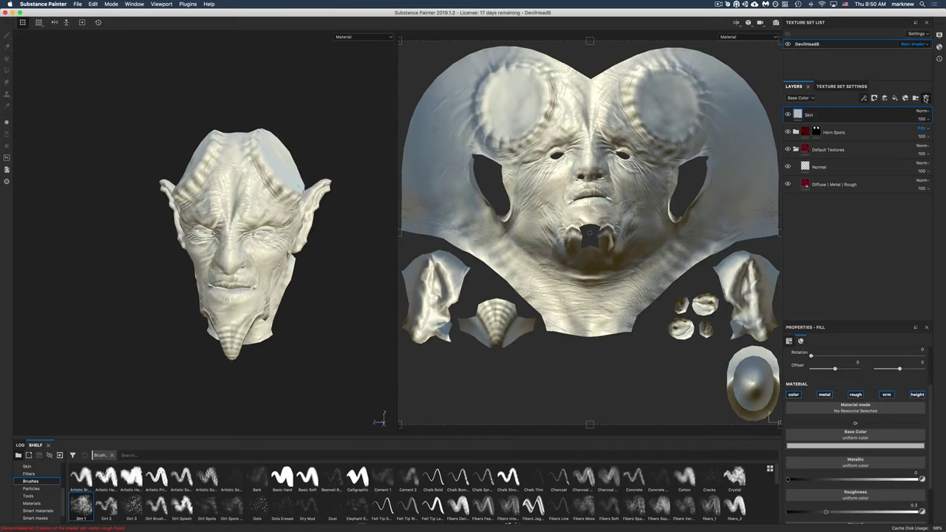
pyautogui.click(926, 97)
# Replace the Skin fill layer with a Passthrough folder named Skin containing a copy of the HSL - Option 1 copy 1 layer.
pyautogui.click(916, 98)
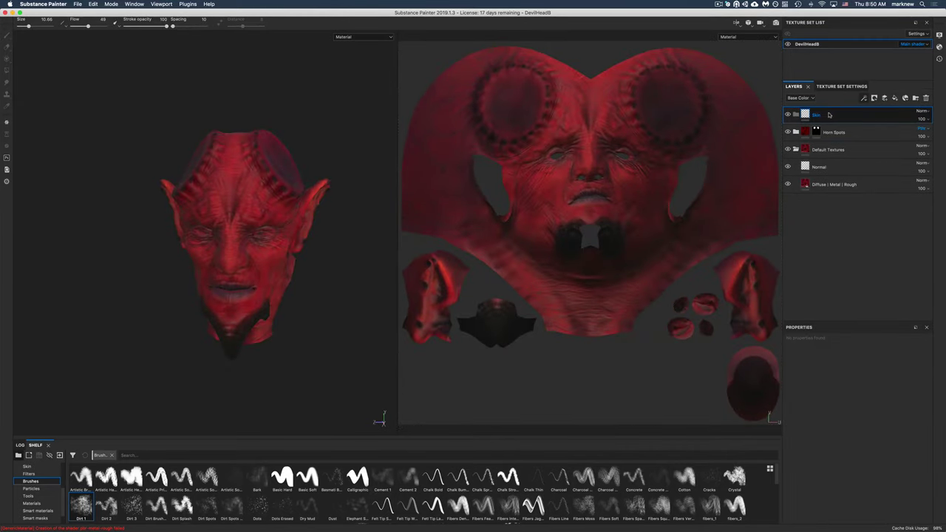
pyautogui.click(795, 132)
pyautogui.moveTo(828, 149)
pyautogui.mouseDown()
pyautogui.moveTo(875, 131)
pyautogui.moveTo(832, 123)
pyautogui.mouseUp()
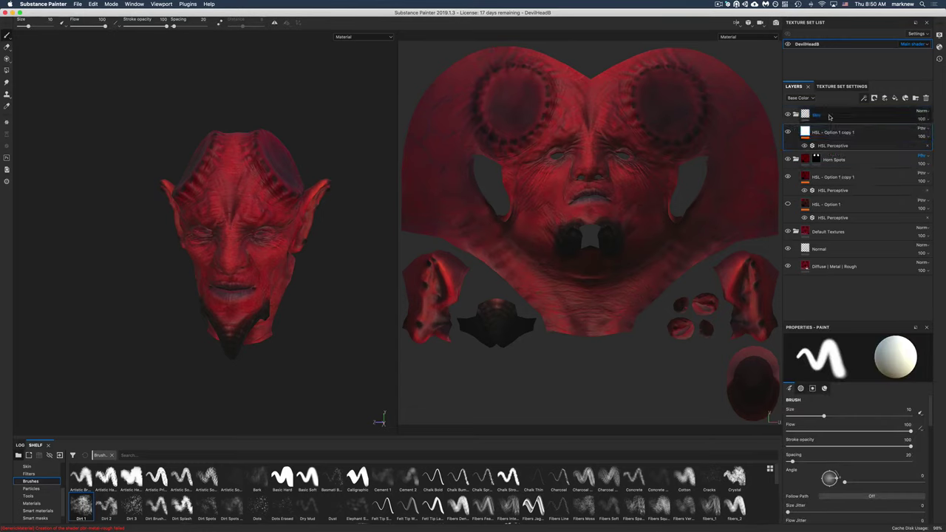
pyautogui.click(921, 112)
pyautogui.click(903, 125)
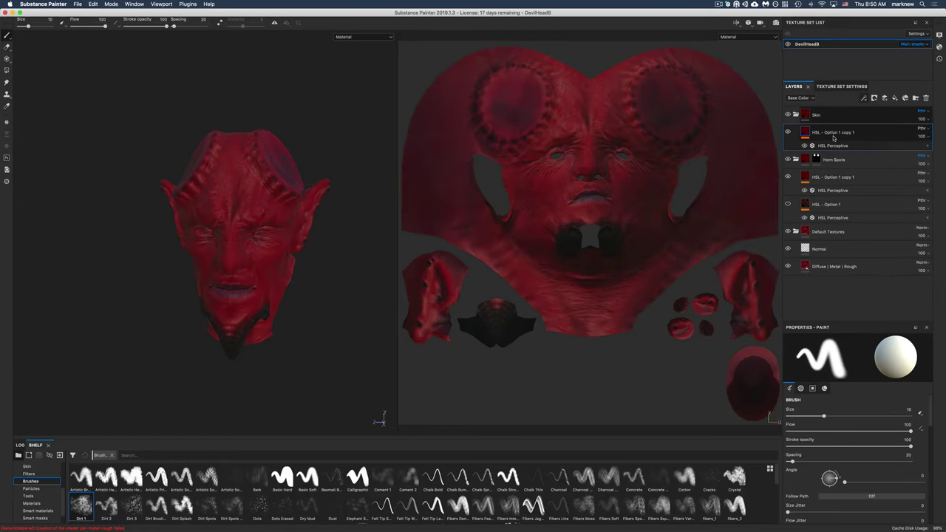
# Set the Skin folder's HSL Perceptive filter to hue 0.64, saturation 0.5 and lightness 0.5, and review the recolored head.
pyautogui.click(833, 145)
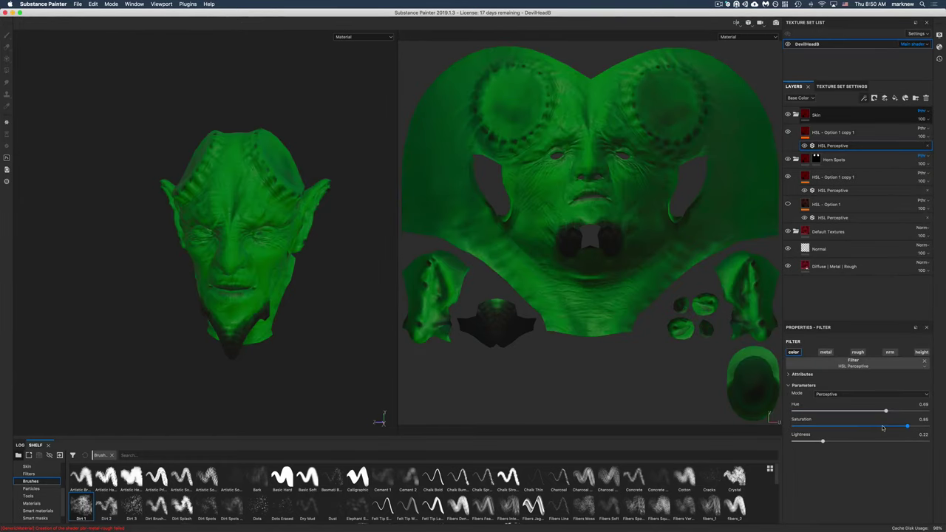
pyautogui.click(854, 427)
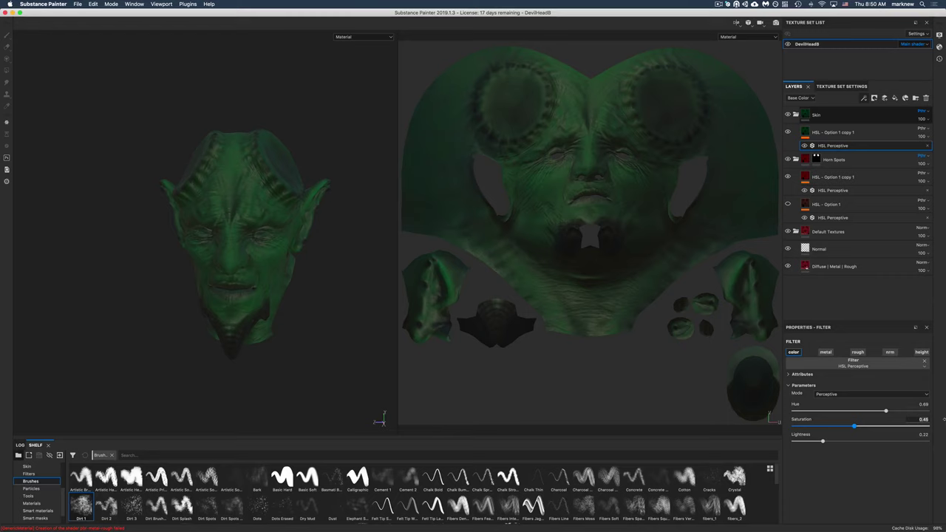
pyautogui.press('Tab')
pyautogui.press('Tab')
pyautogui.press('Tab')
pyautogui.press('Tab')
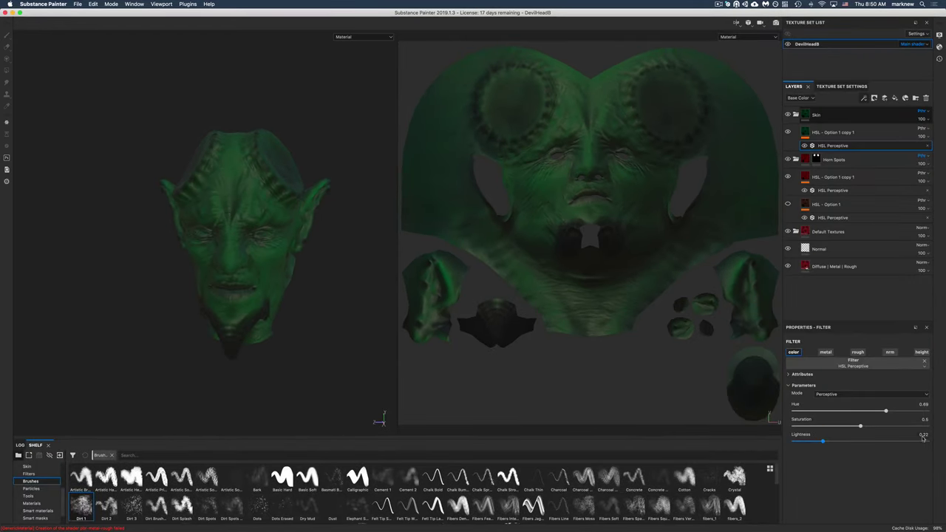
pyautogui.click(923, 436)
pyautogui.write('0.5')
pyautogui.press('Return')
pyautogui.moveTo(887, 411); pyautogui.dragTo(879, 411)
pyautogui.keyDown('alt'); pyautogui.moveTo(244, 207); pyautogui.dragTo(203, 146); pyautogui.keyUp('alt')
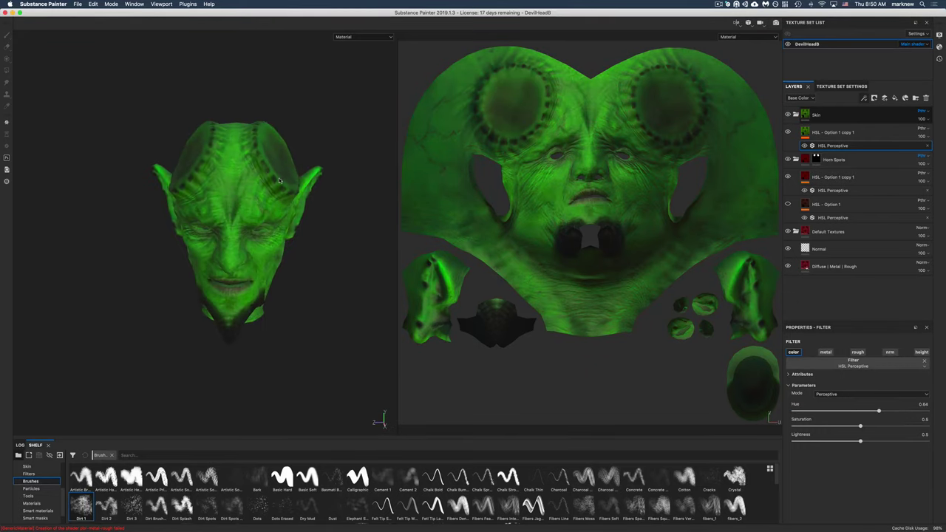
pyautogui.keyDown('alt'); pyautogui.moveTo(265, 199); pyautogui.dragTo(362, 203); pyautogui.keyUp('alt')
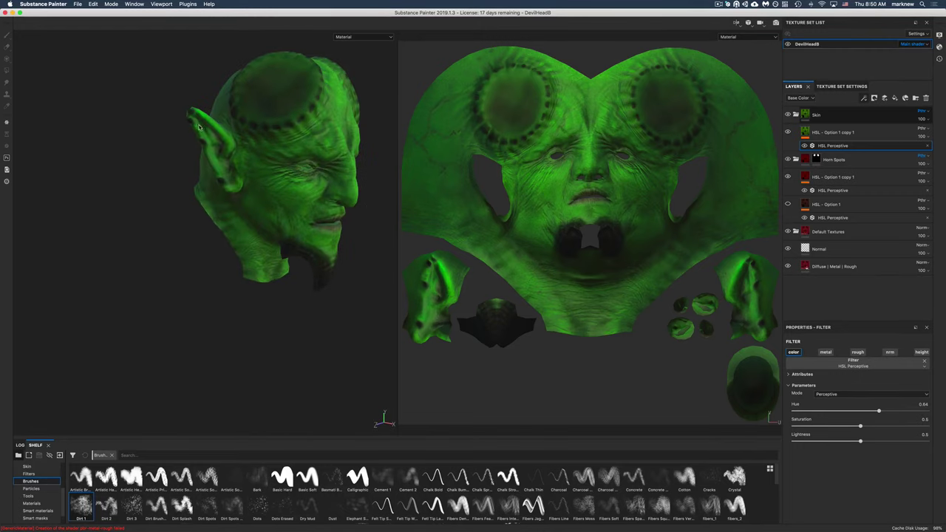
pyautogui.keyDown('alt'); pyautogui.moveTo(335, 257); pyautogui.dragTo(321, 227); pyautogui.keyUp('alt')
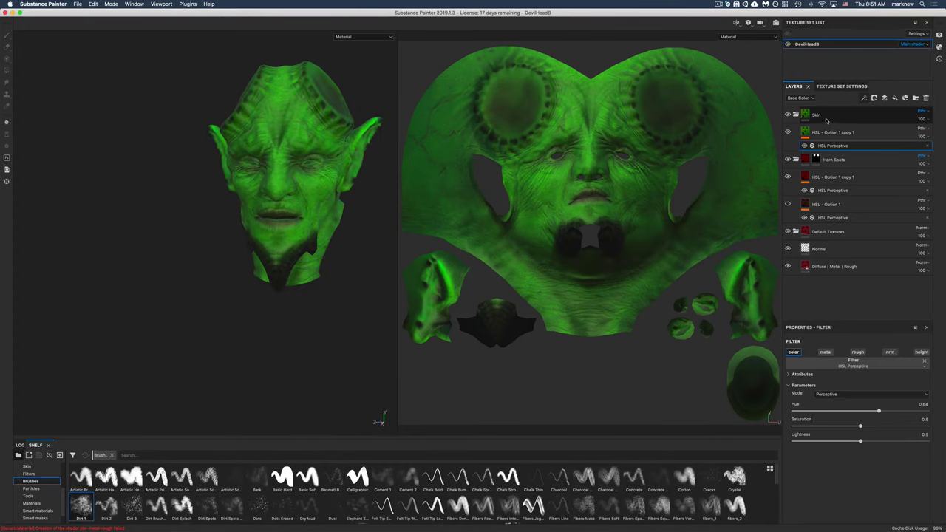
# Collapse the Skin and Horn Spots folders and move Skin below Horn Spots in the layer stack.
pyautogui.click(795, 115)
pyautogui.click(796, 132)
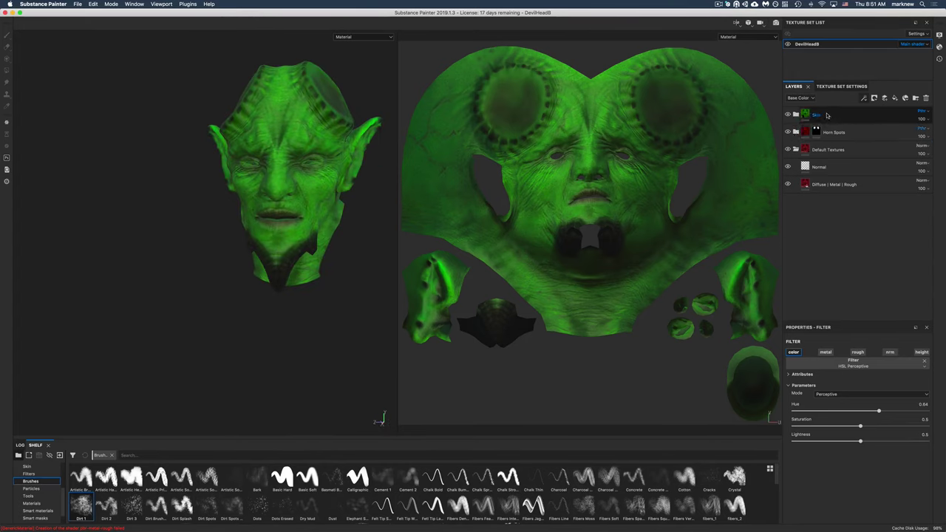
pyautogui.moveTo(826, 123); pyautogui.dragTo(825, 140)
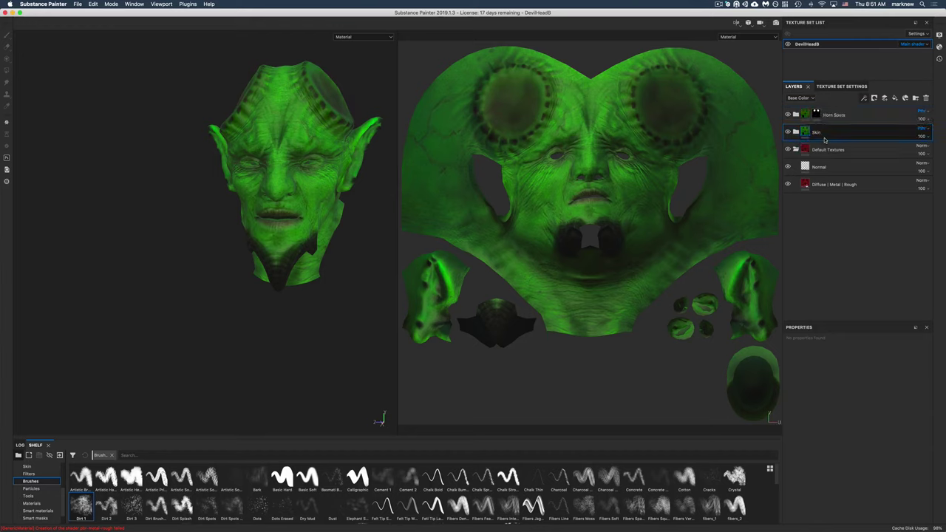
# Show HSL - Option 1 instead of HSL - Option 1 copy 1 in the Horn Spots folder and collapse that folder.
pyautogui.click(796, 132)
pyautogui.click(795, 115)
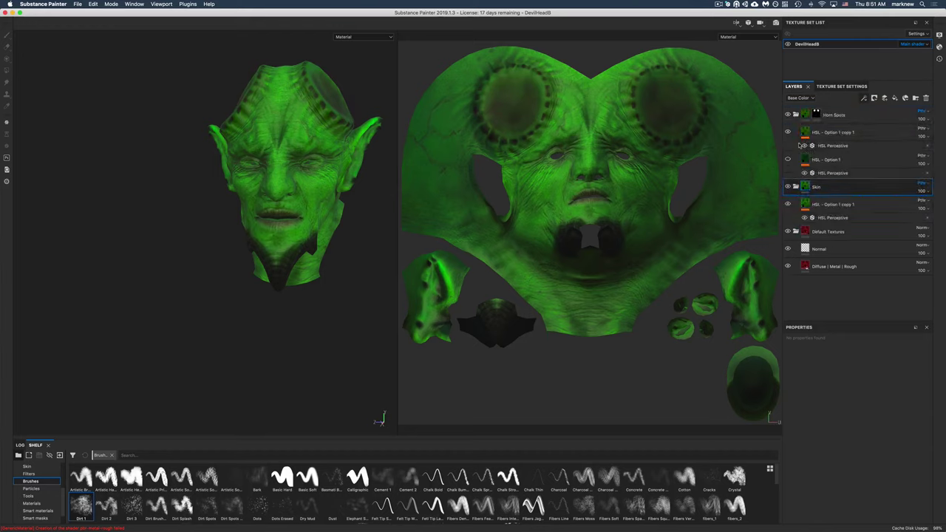
pyautogui.click(788, 159)
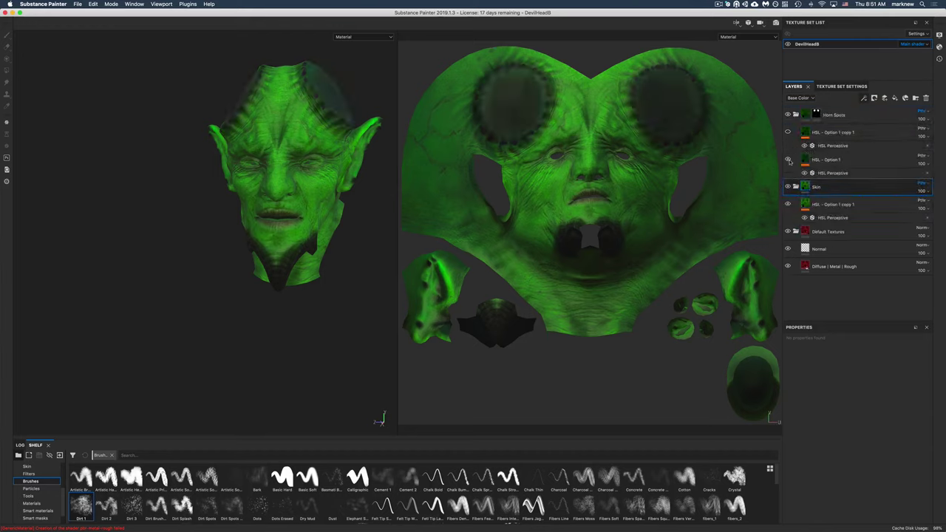
pyautogui.click(788, 160)
pyautogui.click(788, 159)
pyautogui.click(796, 114)
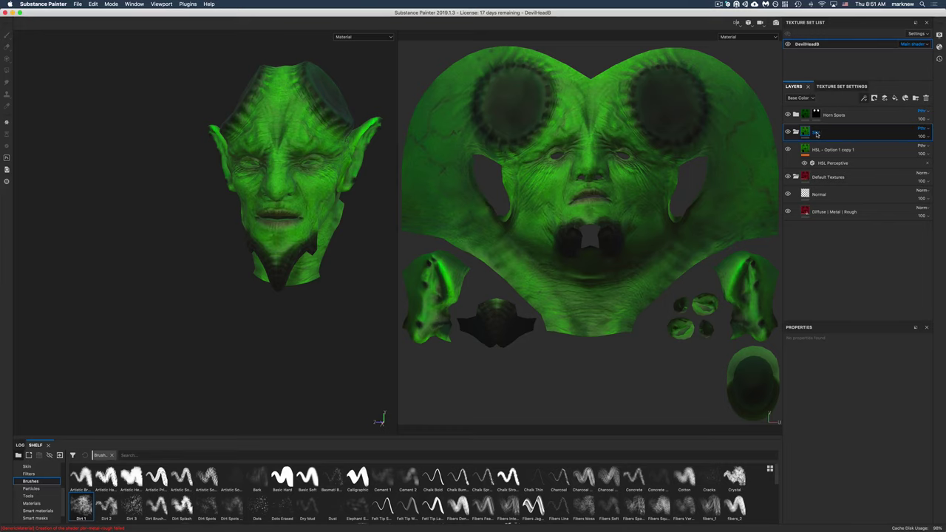
# Add a black mask to the Skin folder.
pyautogui.rightClick(839, 135)
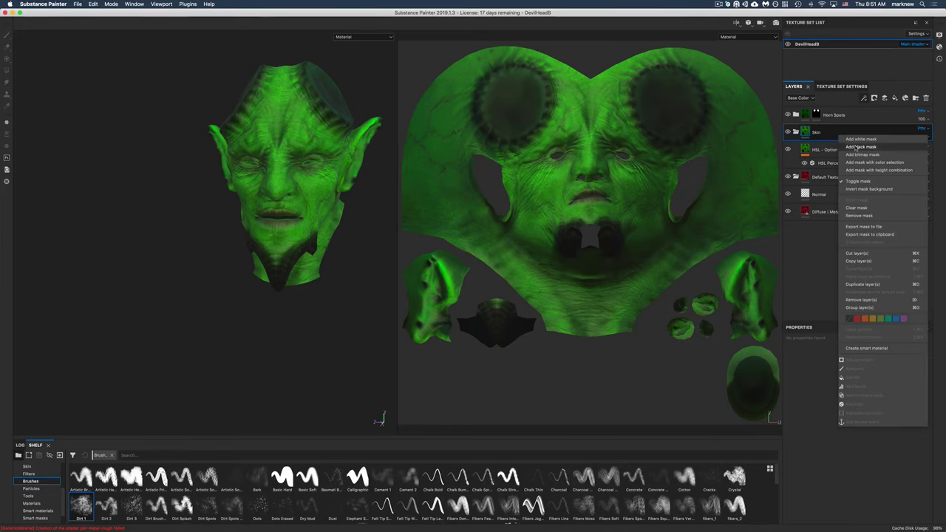
pyautogui.click(859, 147)
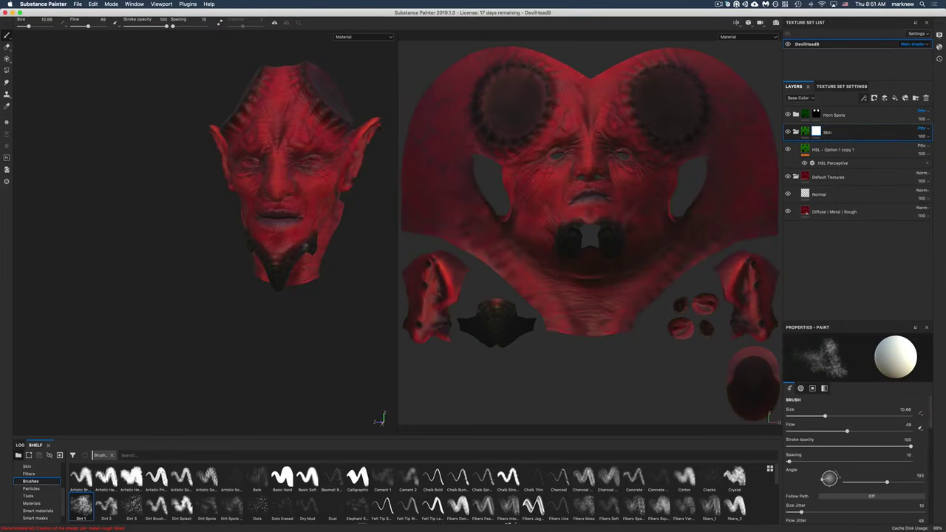
pyautogui.scroll(5, 279, 182)
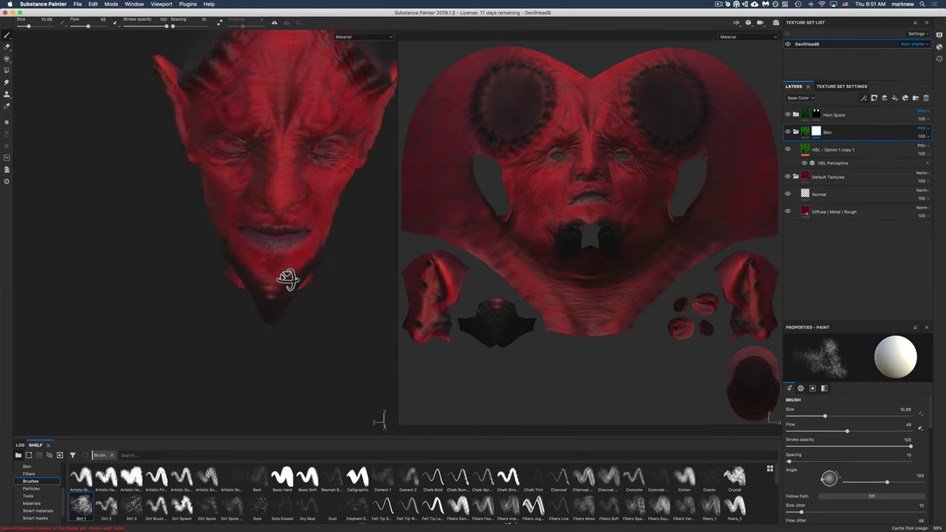
# Set the Dirt 1 brush's flow to 22 and alignment to UV, and paint over the lips in the Skin mask.
pyautogui.moveTo(847, 431); pyautogui.dragTo(815, 433)
pyautogui.scroll(5, 588, 183)
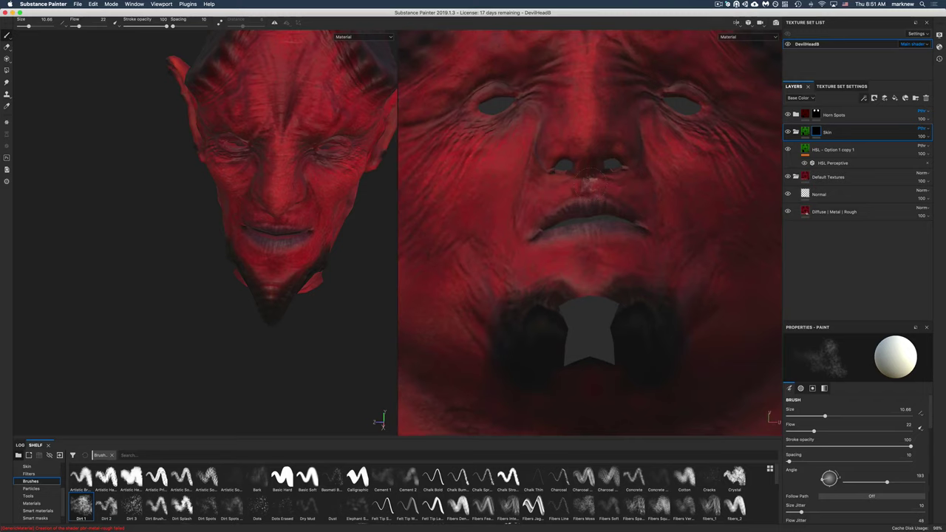
pyautogui.scroll(-5, 861, 481)
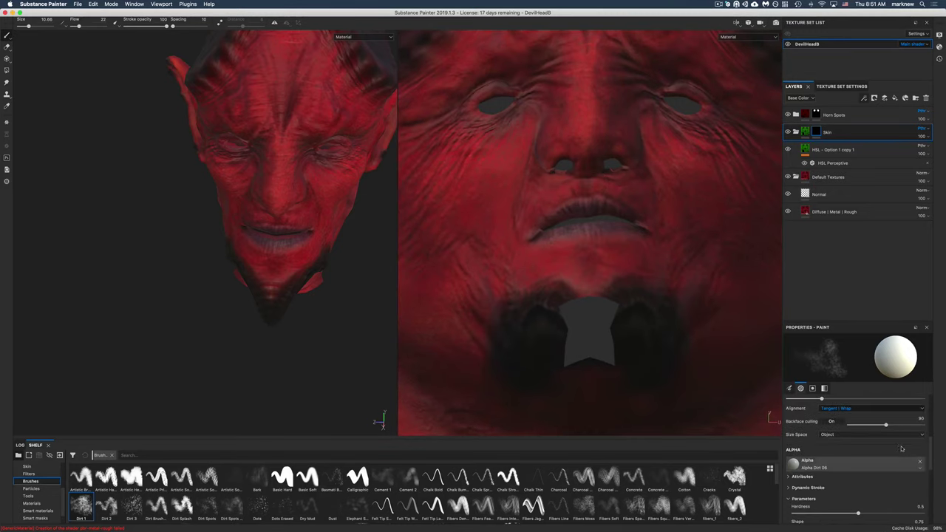
pyautogui.click(838, 410)
pyautogui.click(827, 433)
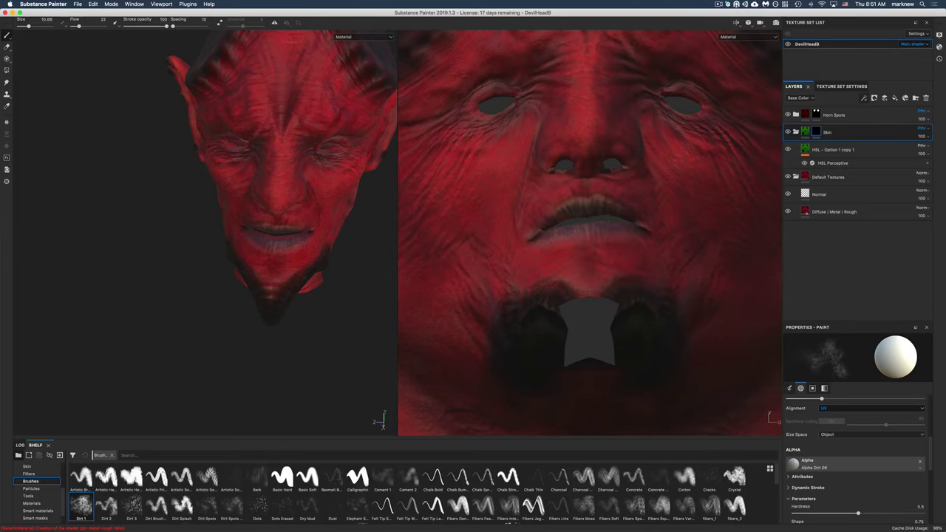
pyautogui.keyDown('alt'); pyautogui.moveTo(609, 218); pyautogui.dragTo(561, 229); pyautogui.keyUp('alt')
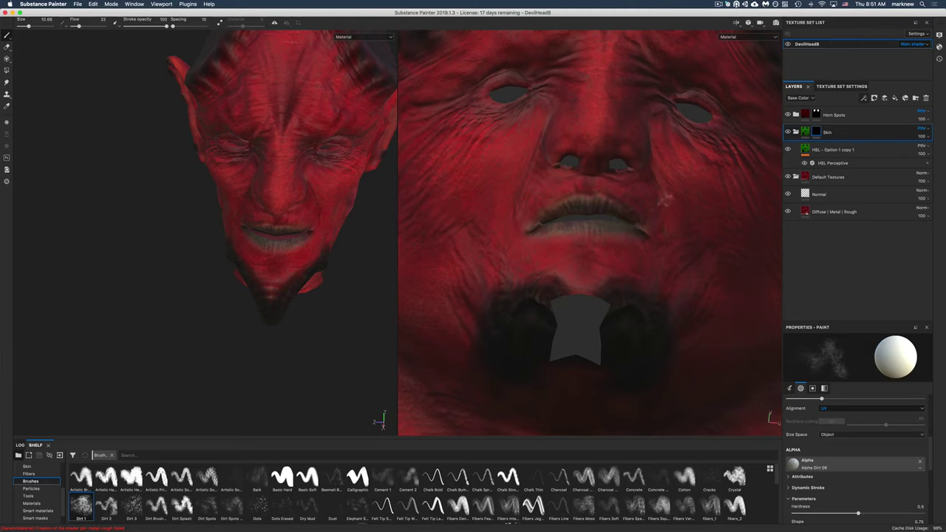
# Replace the Skin folder's mask with a white one and paint the lips out of it in black.
pyautogui.rightClick(835, 142)
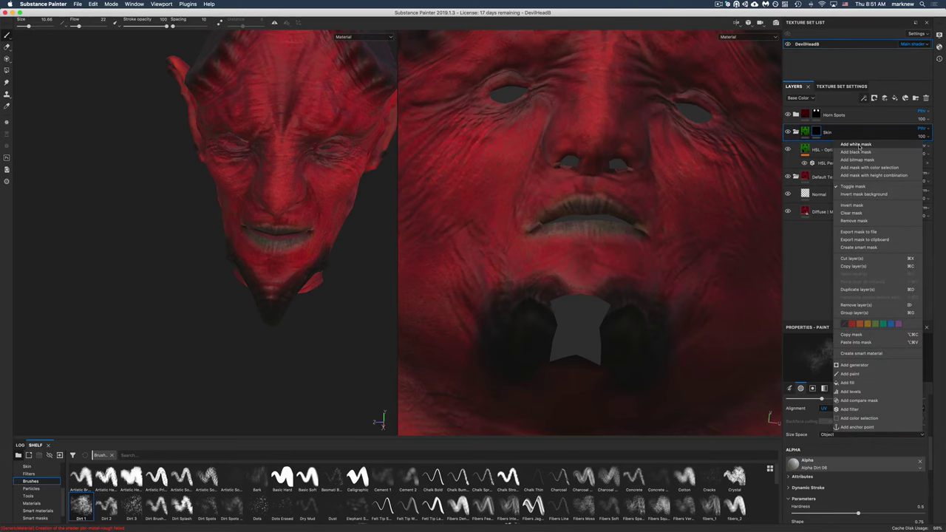
pyautogui.click(858, 144)
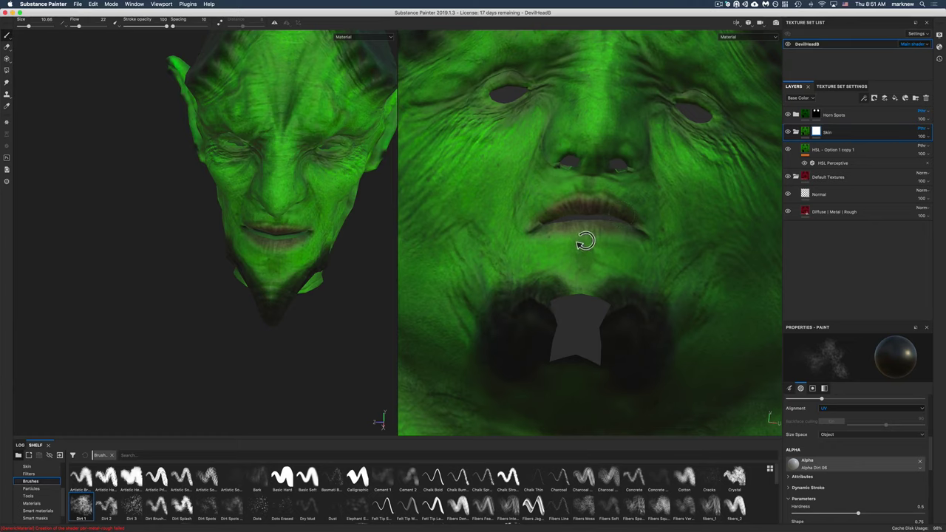
pyautogui.keyDown('alt'); pyautogui.moveTo(584, 239); pyautogui.dragTo(581, 235); pyautogui.keyUp('alt')
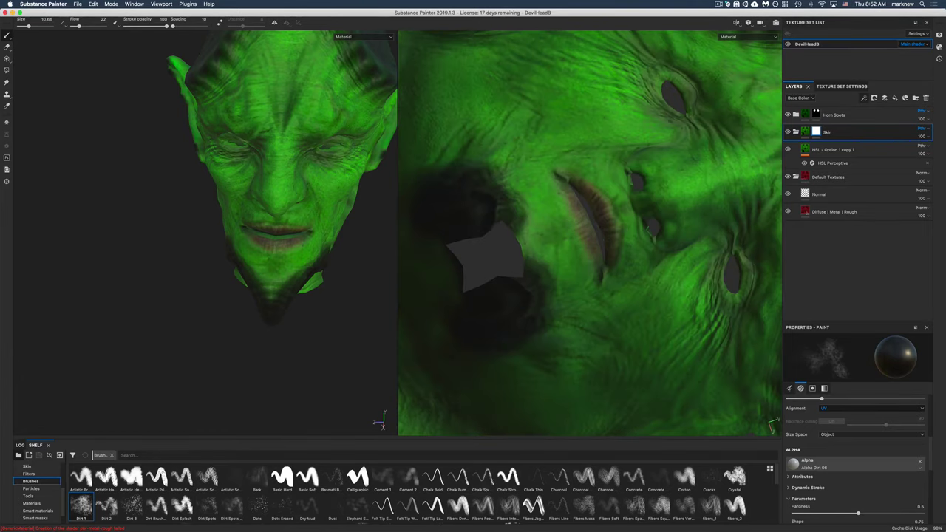
# Set the hue of the Skin folder's HSL Perceptive filter to 0.56 for a yellow skin tone.
pyautogui.press('f')
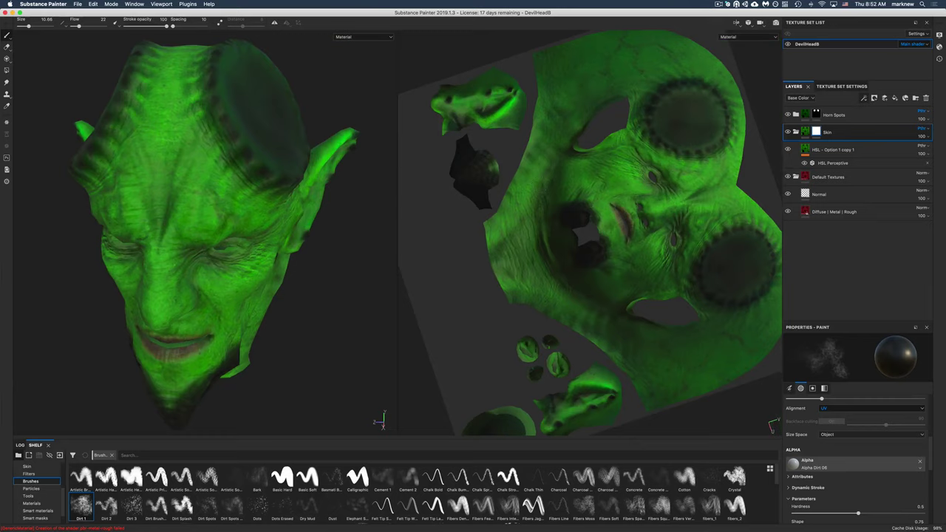
pyautogui.keyDown('alt'); pyautogui.moveTo(258, 252); pyautogui.dragTo(315, 194); pyautogui.keyUp('alt')
pyautogui.keyDown('alt'); pyautogui.moveTo(255, 194); pyautogui.dragTo(166, 194, button='right'); pyautogui.keyUp('alt')
pyautogui.keyDown('alt'); pyautogui.moveTo(252, 221); pyautogui.dragTo(234, 220); pyautogui.keyUp('alt')
pyautogui.keyDown('alt'); pyautogui.moveTo(488, 205); pyautogui.dragTo(432, 189); pyautogui.keyUp('alt')
pyautogui.keyDown('alt'); pyautogui.moveTo(495, 193); pyautogui.dragTo(532, 262, button='middle'); pyautogui.keyUp('alt')
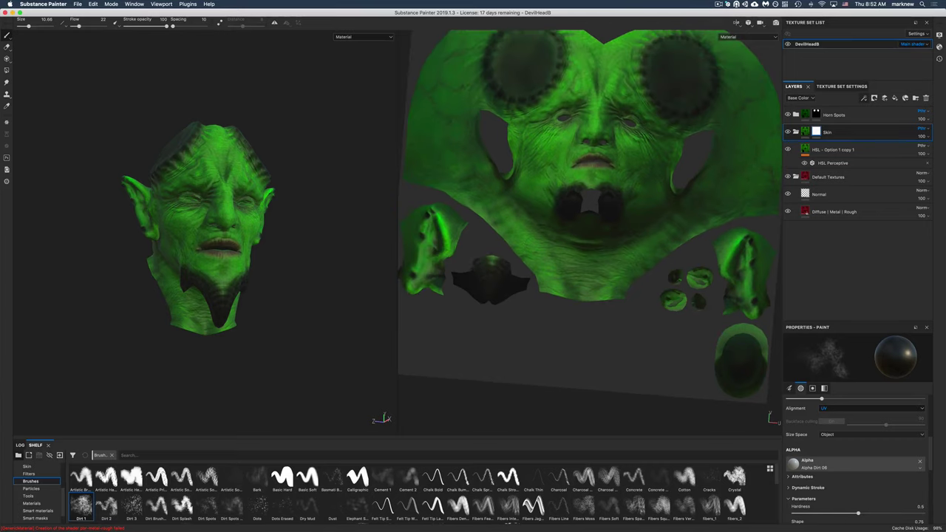
pyautogui.moveTo(532, 262)
pyautogui.keyDown('alt'); pyautogui.mouseDown()
pyautogui.moveTo(547, 270)
pyautogui.moveTo(534, 262)
pyautogui.mouseUp(); pyautogui.keyUp('alt')
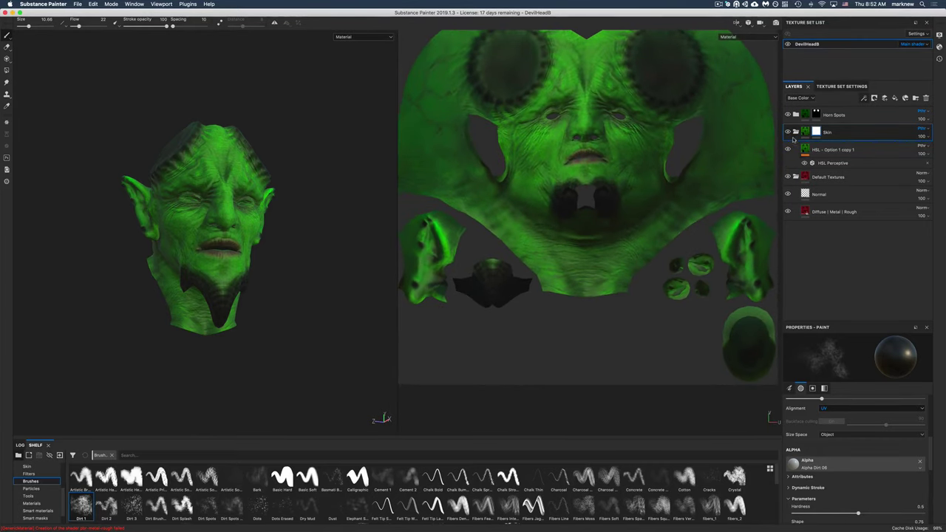
pyautogui.click(839, 150)
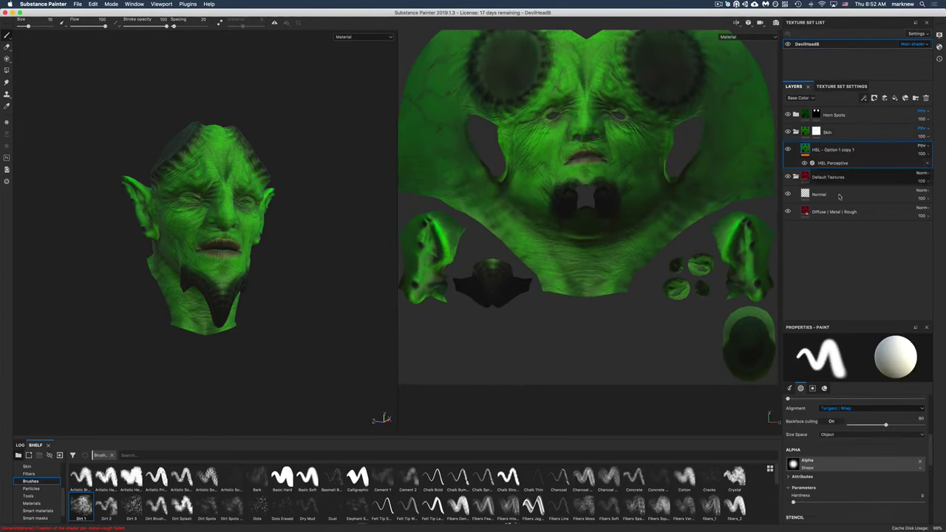
pyautogui.doubleClick(830, 151)
pyautogui.click(833, 163)
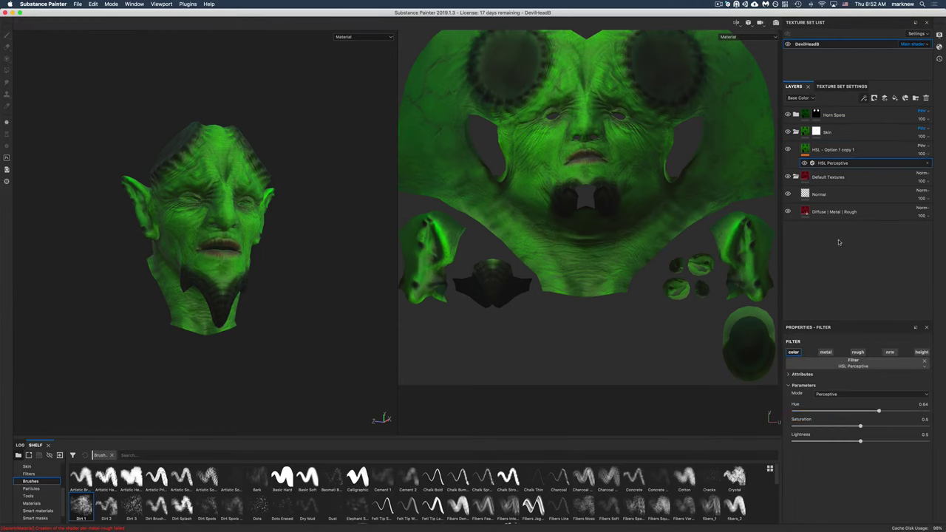
pyautogui.moveTo(859, 413); pyautogui.dragTo(868, 412)
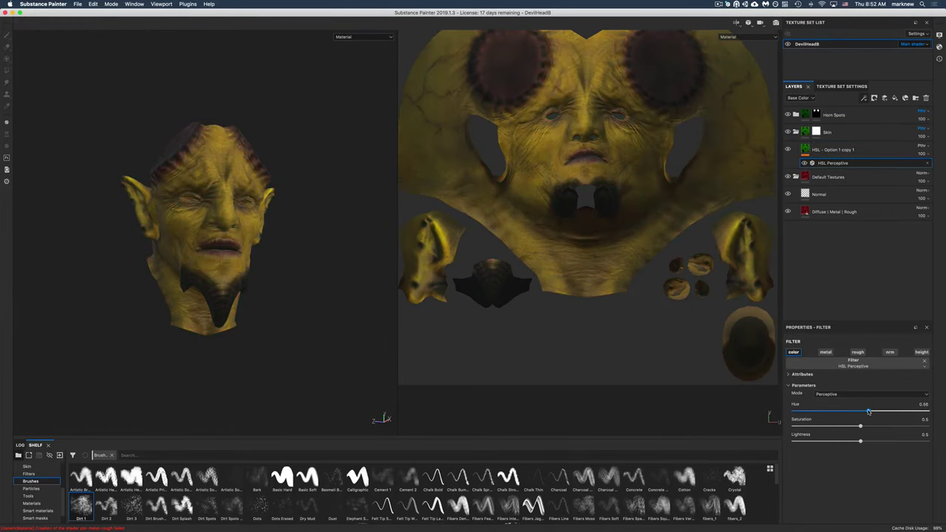
# Rename the Skin folder's HSL layer as HSL - Yellow and duplicate it.
pyautogui.doubleClick(836, 150)
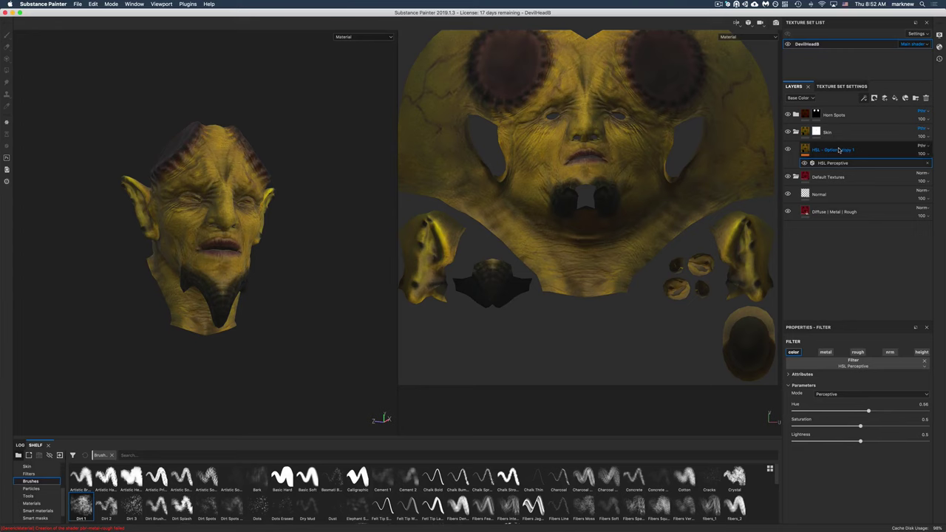
pyautogui.write('HSL - Ye')
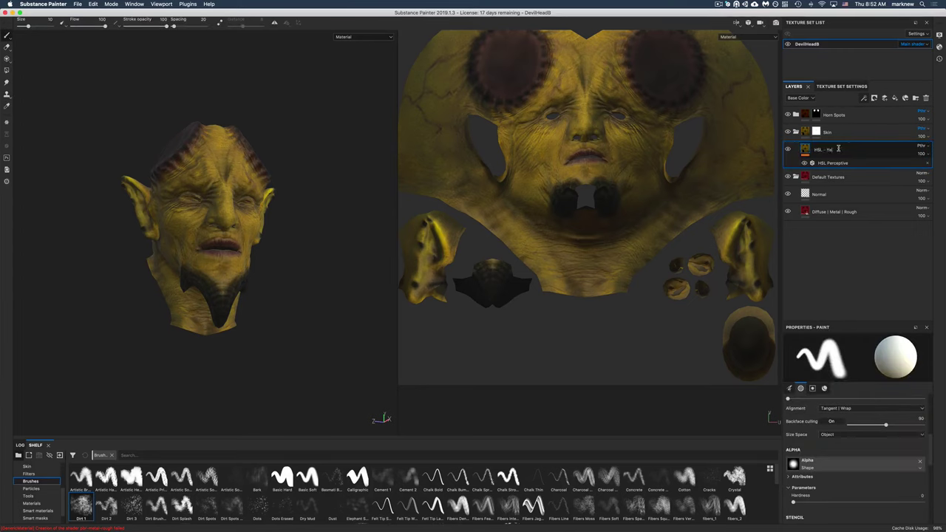
pyautogui.write('llow')
pyautogui.press('Return')
pyautogui.press('super+d')
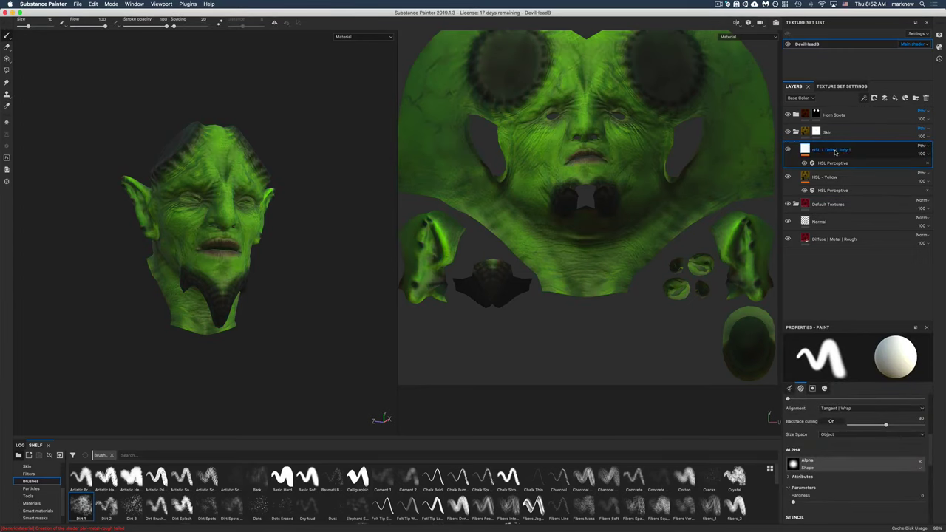
# Hide the HSL - Yellow layer and set the copied layer's HSL Perceptive filter to hue 0.36, saturation 0.23 and lightness 0.35.
pyautogui.click(788, 178)
pyautogui.click(833, 163)
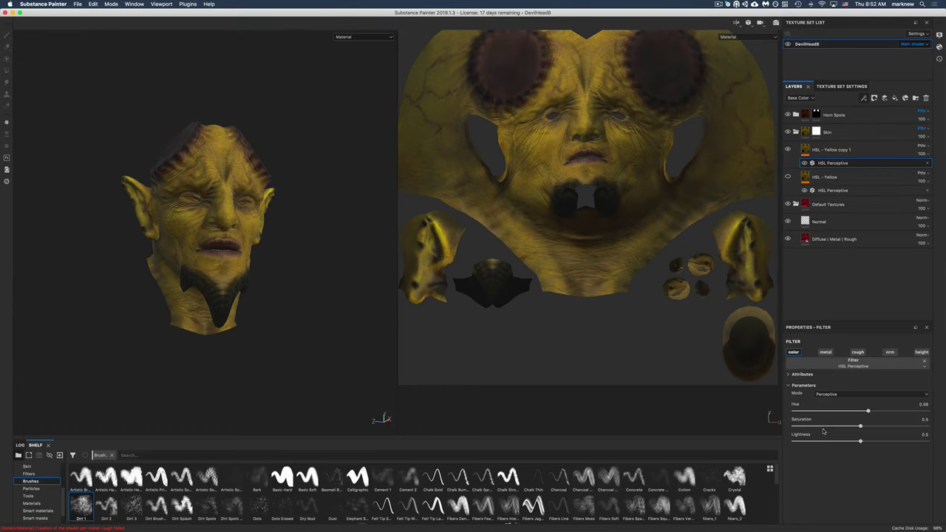
pyautogui.click(840, 411)
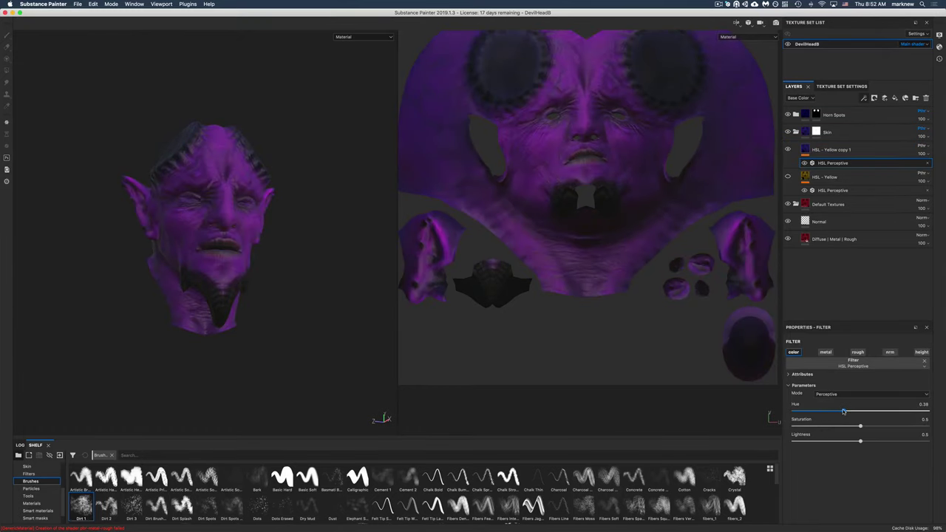
pyautogui.moveTo(844, 412); pyautogui.dragTo(840, 441)
# Rename the copied HSL layer in the Skin folder as HSL - Purple.
pyautogui.doubleClick(837, 149)
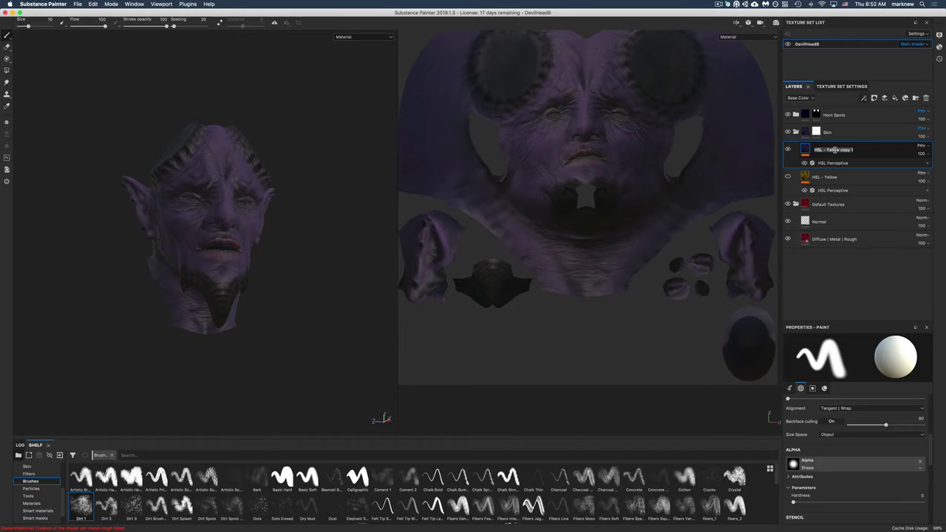
pyautogui.write('HSL - Purple')
pyautogui.press('Return')
# Rename the Skin folder as Skin HSL and the Horn Spots folder as Horn Spots HSL.
pyautogui.doubleClick(831, 132)
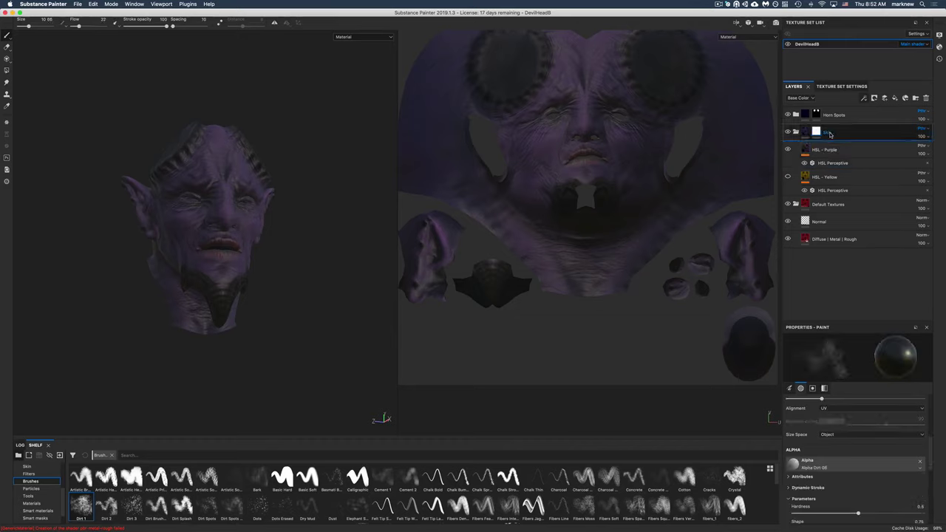
pyautogui.doubleClick(830, 133)
pyautogui.press('Right')
pyautogui.press('Return')
pyautogui.doubleClick(837, 117)
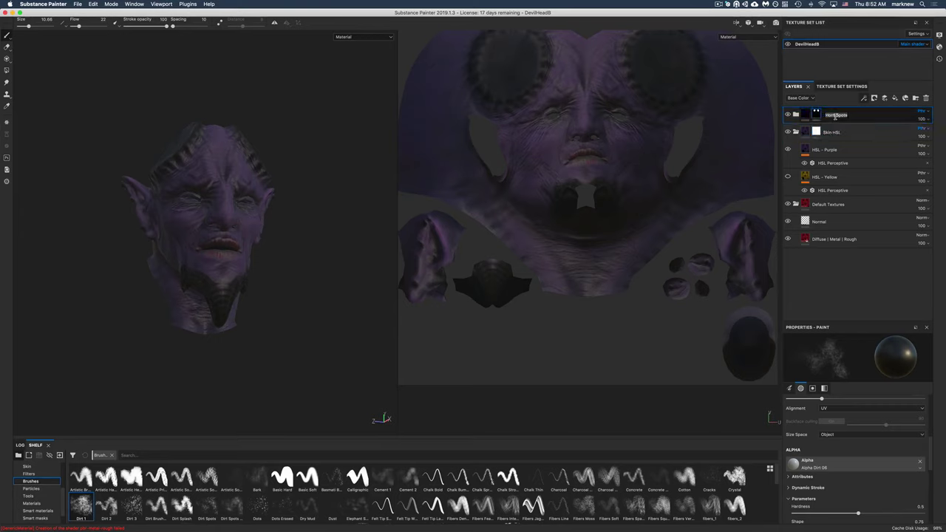
pyautogui.press('Right')
# Rename the Skin HSL folder as Devil Skin HSL.
pyautogui.click(832, 133)
pyautogui.doubleClick(832, 134)
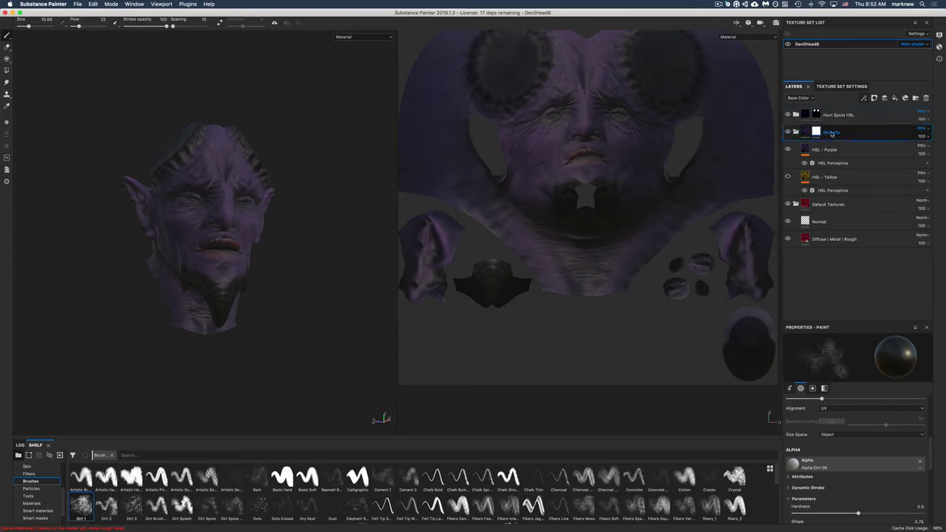
pyautogui.click(830, 133)
pyautogui.write('Devil')
pyautogui.press('Return')
pyautogui.press('Return')
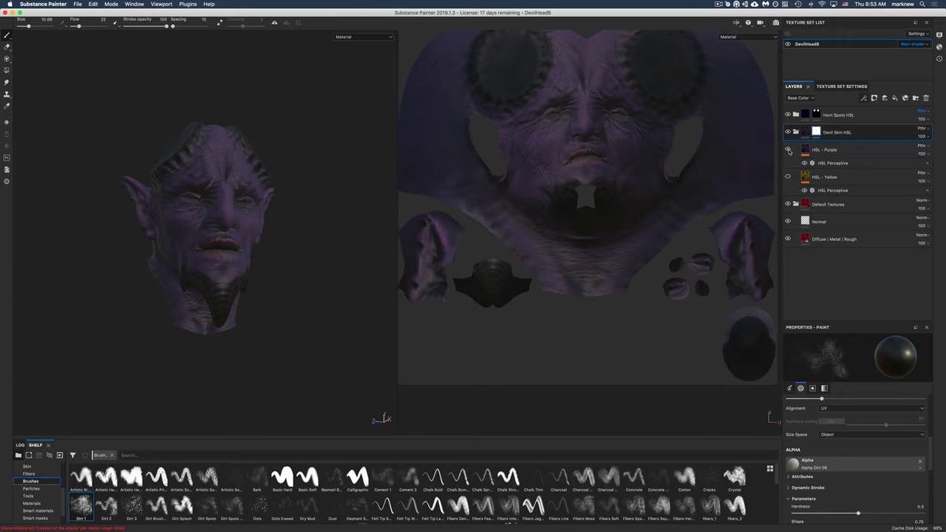
# Create a smart material from the Devil Skin HSL folder.
pyautogui.click(830, 163)
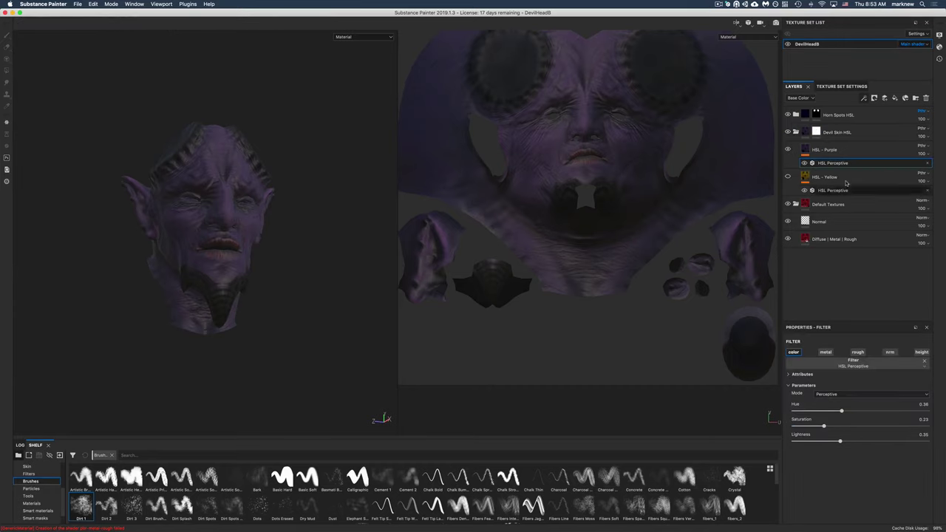
pyautogui.click(834, 132)
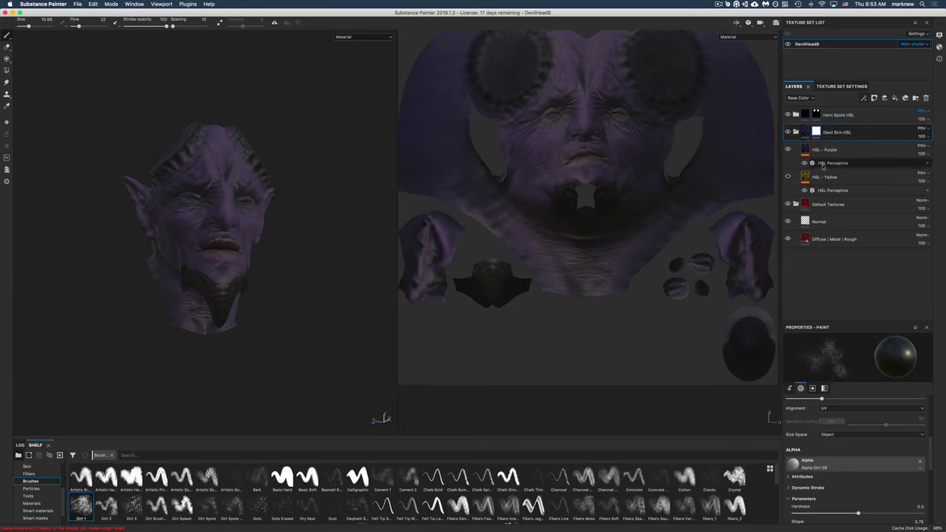
pyautogui.rightClick(843, 134)
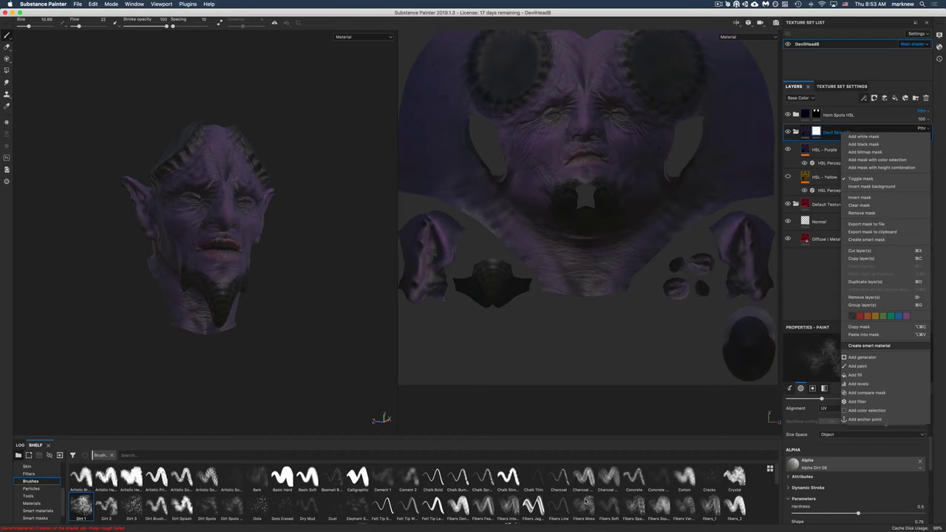
pyautogui.click(435, 479)
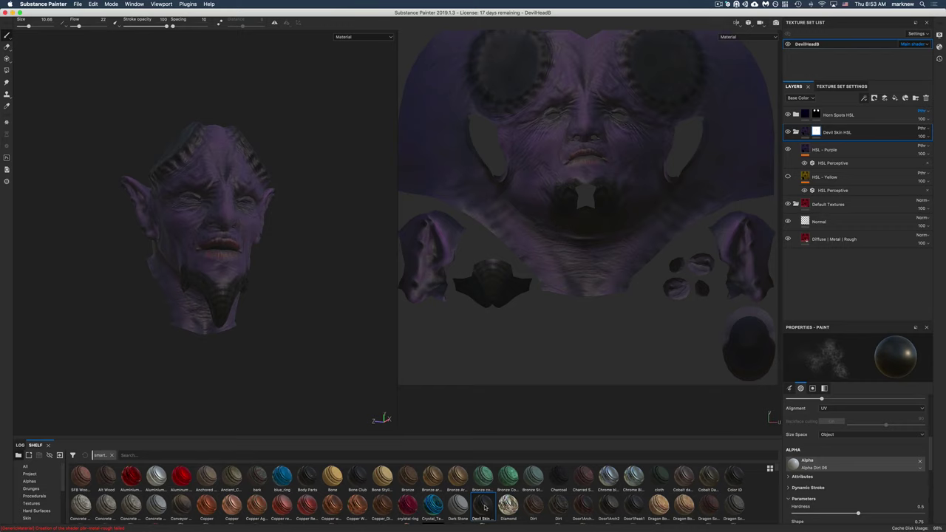
# Search the smart materials for devil and add Devil Skin HSL above the existing Devil Skin HSL folder.
pyautogui.click(114, 456)
pyautogui.write('d')
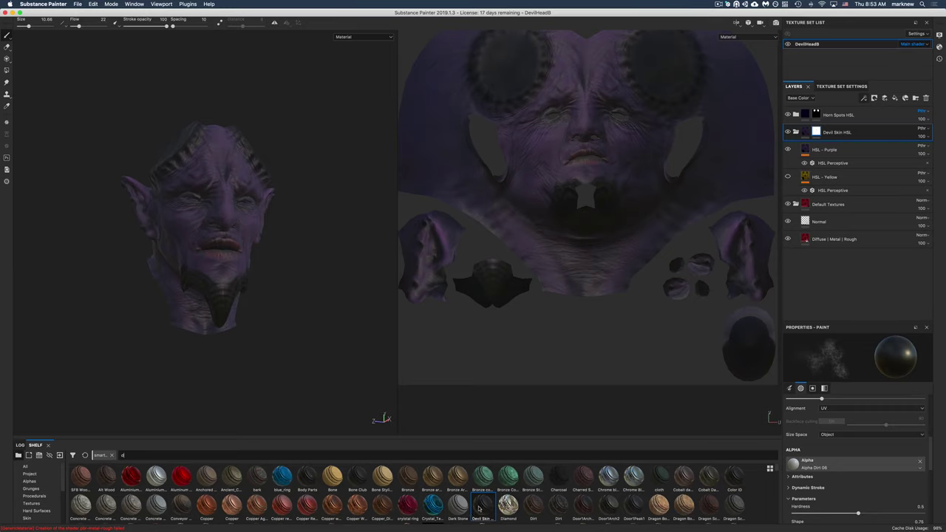
pyautogui.write('evil')
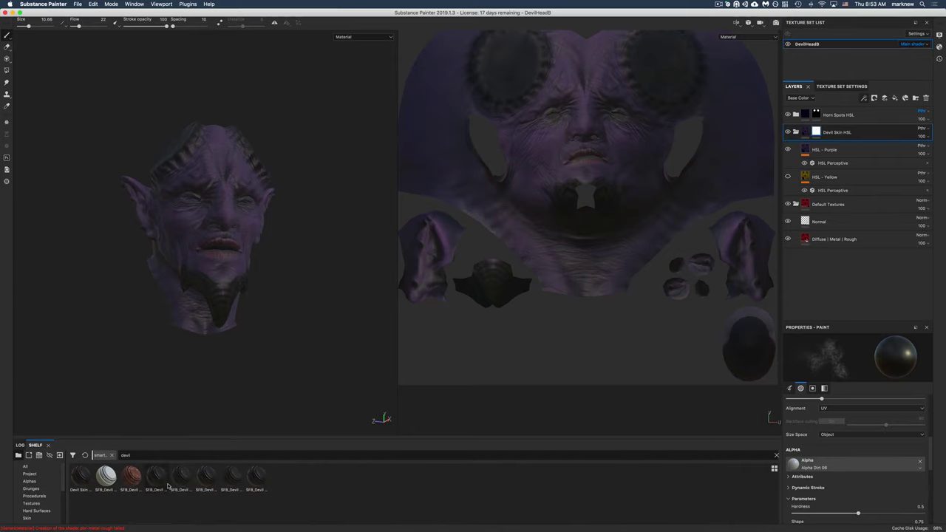
pyautogui.moveTo(185, 485)
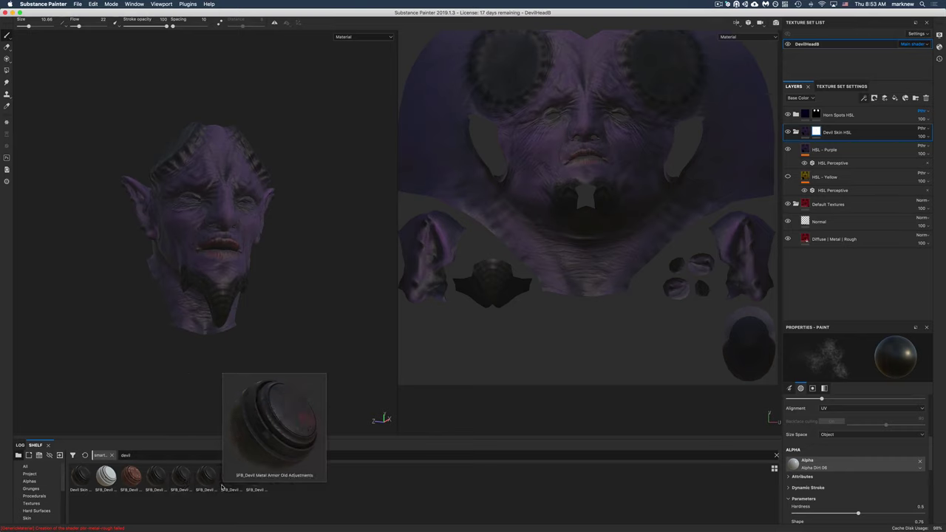
pyautogui.moveTo(251, 488)
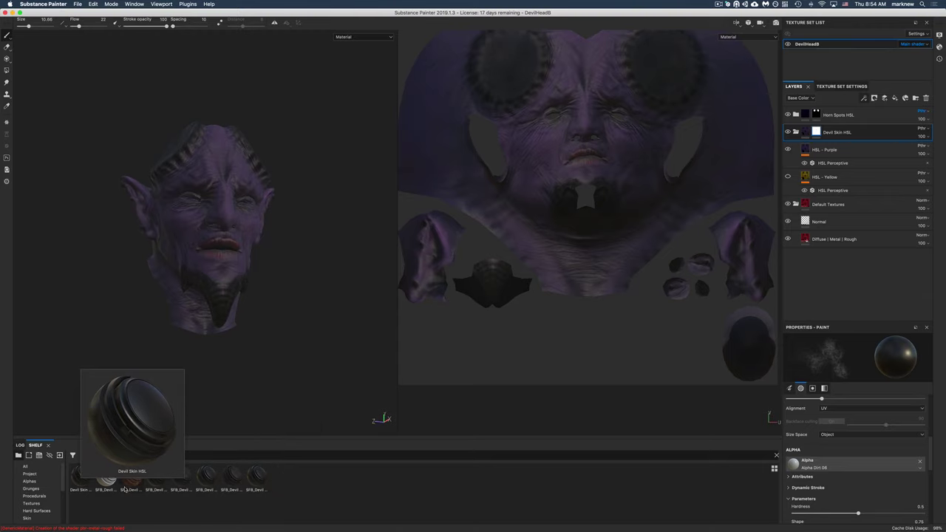
pyautogui.moveTo(103, 488)
pyautogui.moveTo(71, 488)
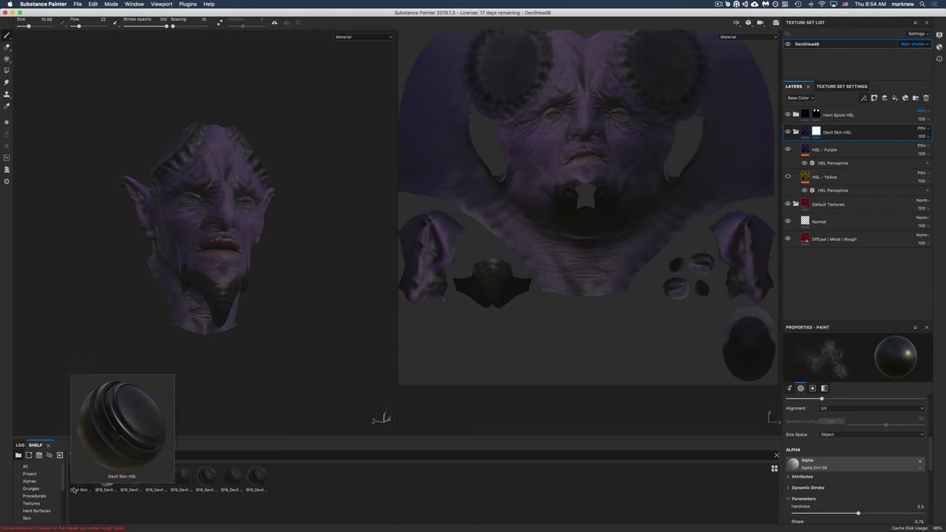
pyautogui.moveTo(74, 489); pyautogui.dragTo(808, 130)
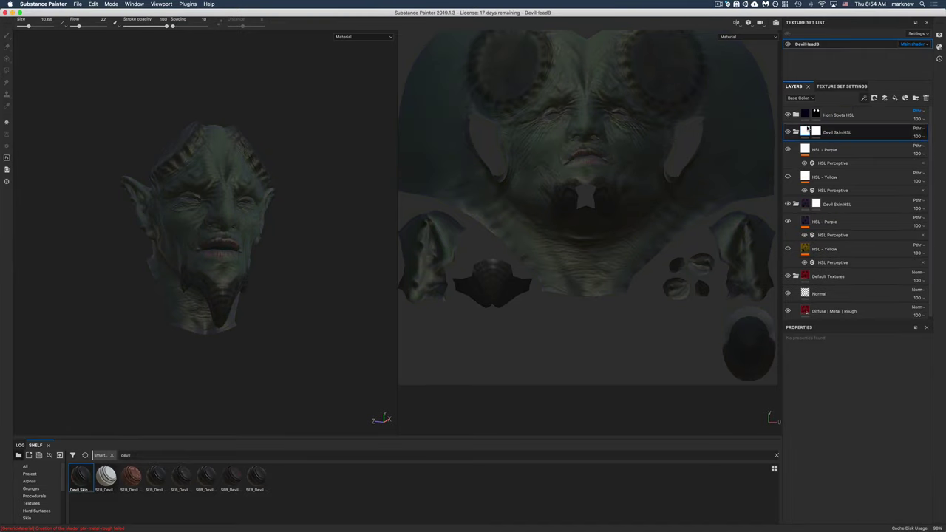
# Collapse both Devil Skin HSL folders and hide the lower, original one.
pyautogui.click(795, 204)
pyautogui.click(787, 205)
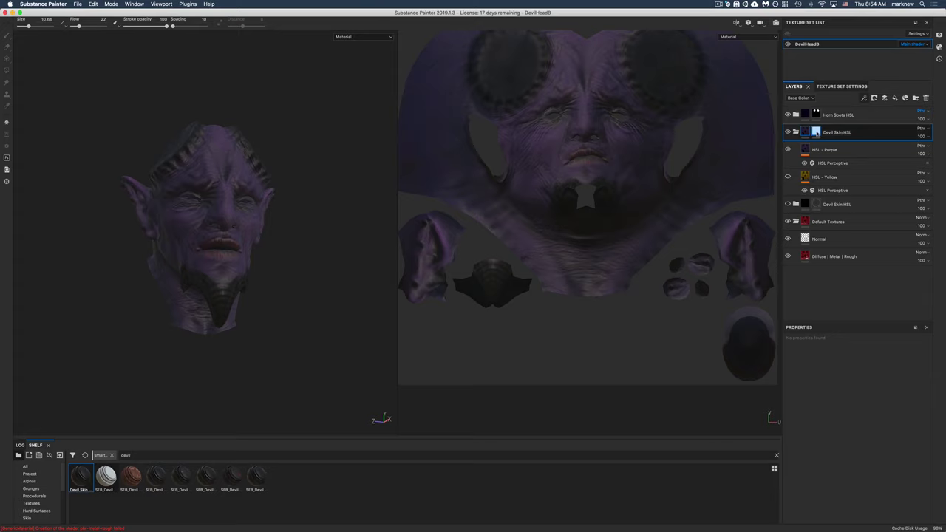
pyautogui.doubleClick(842, 133)
pyautogui.rightClick(836, 132)
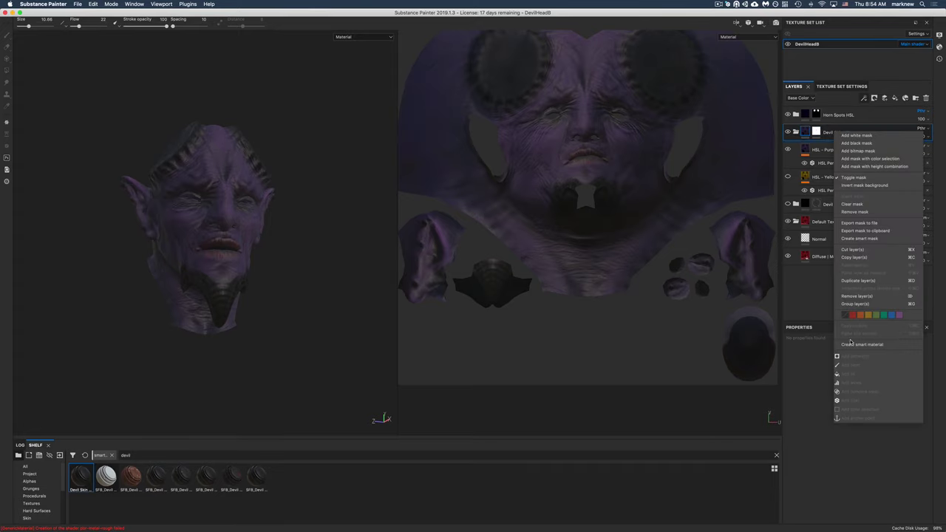
pyautogui.click(804, 307)
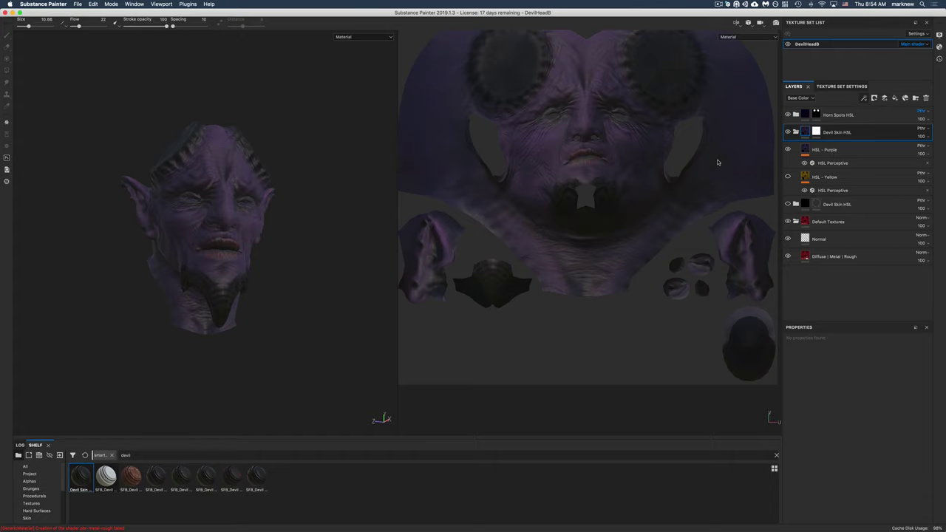
pyautogui.click(833, 151)
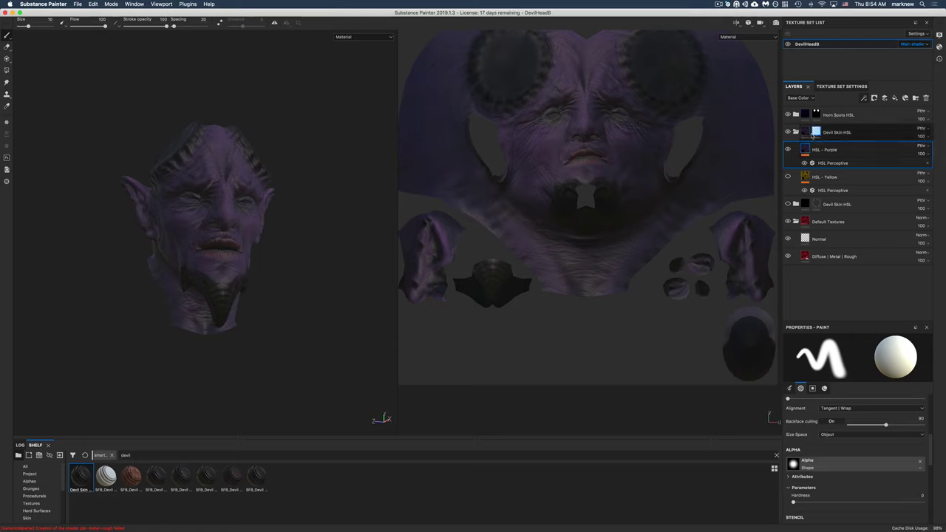
pyautogui.click(797, 132)
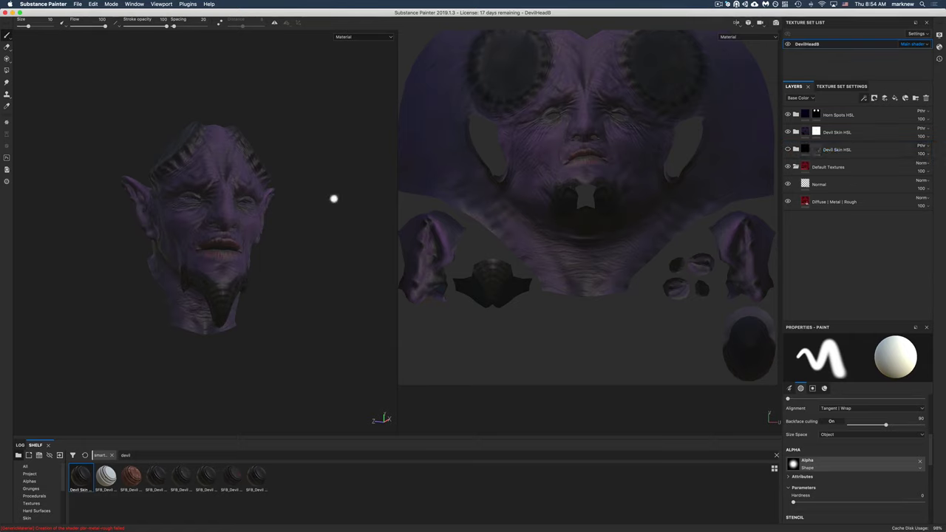
# Select the Horn Spots HSL folder and replace the smart material search with skin.
pyautogui.click(850, 115)
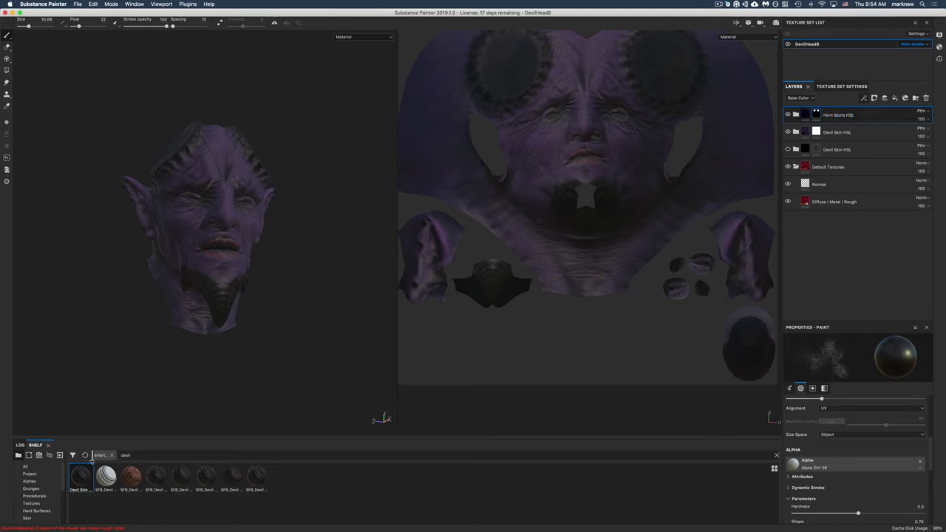
pyautogui.moveTo(144, 454); pyautogui.dragTo(102, 447)
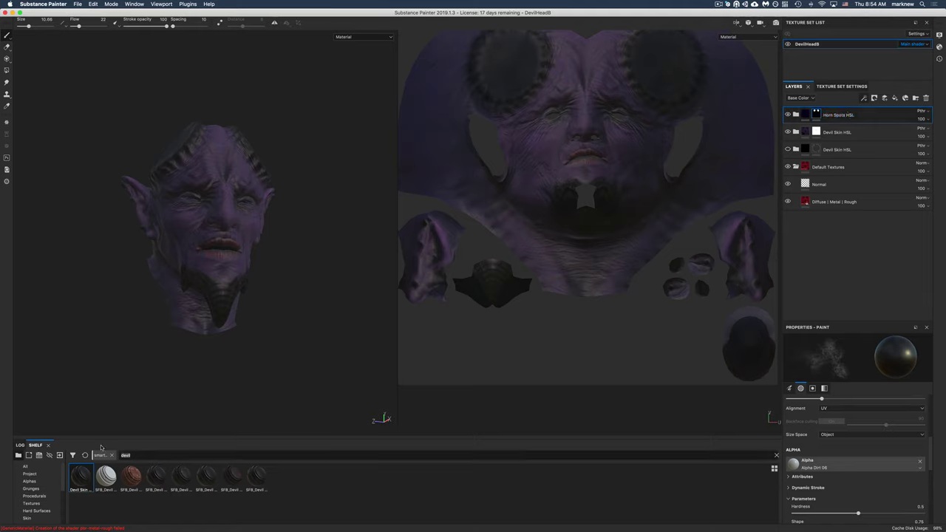
pyautogui.press('BackSpace')
pyautogui.press('BackSpace')
pyautogui.press('BackSpace')
pyautogui.press('BackSpace')
pyautogui.press('BackSpace')
pyautogui.write('sk')
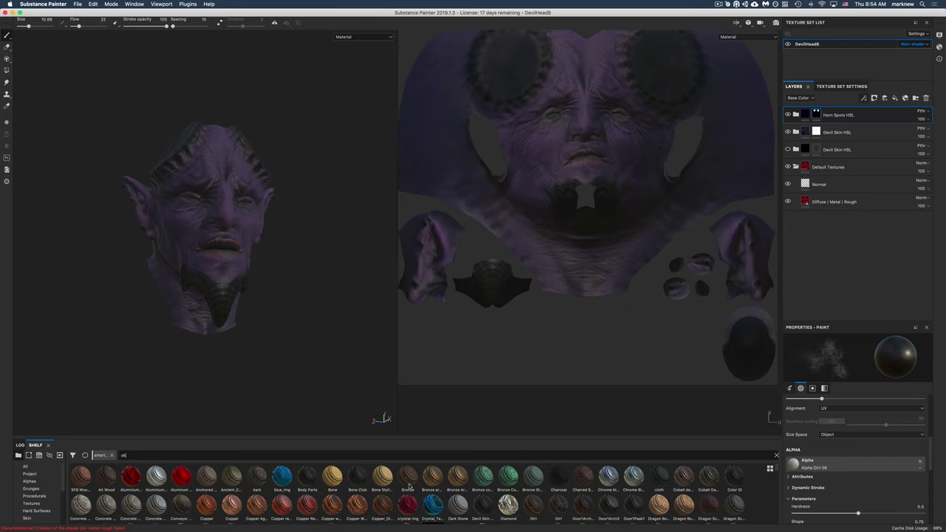
pyautogui.write('in')
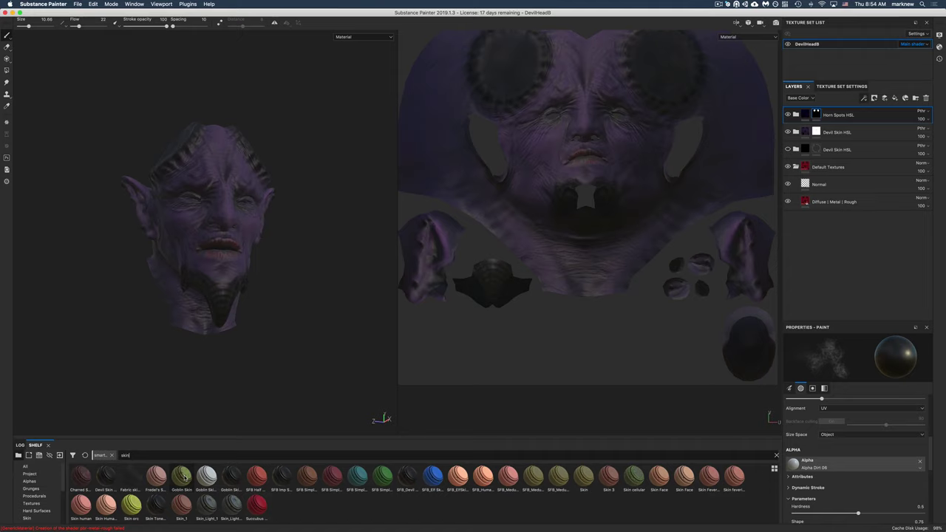
# Add the Skin orc smart material above Horn Spots HSL, hide the HSL folders beneath it, and compare the head with and without it.
pyautogui.moveTo(183, 477)
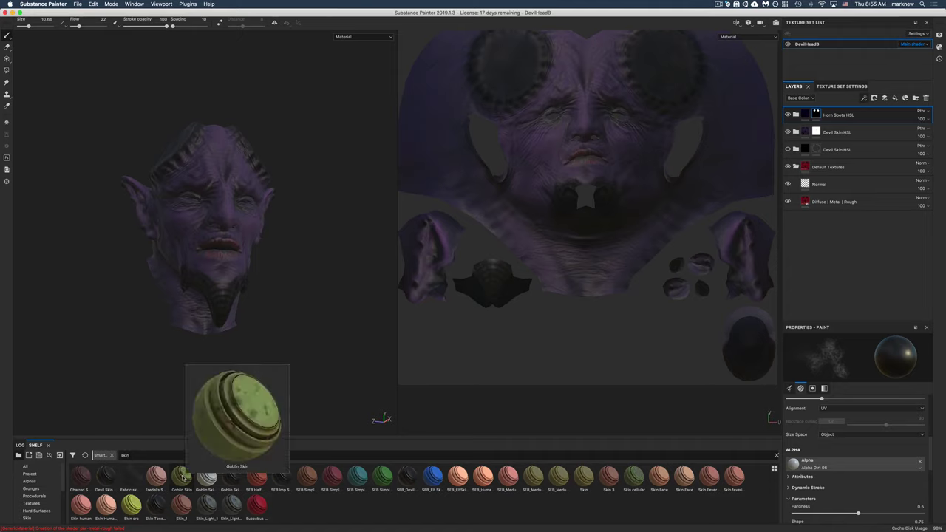
pyautogui.moveTo(139, 505)
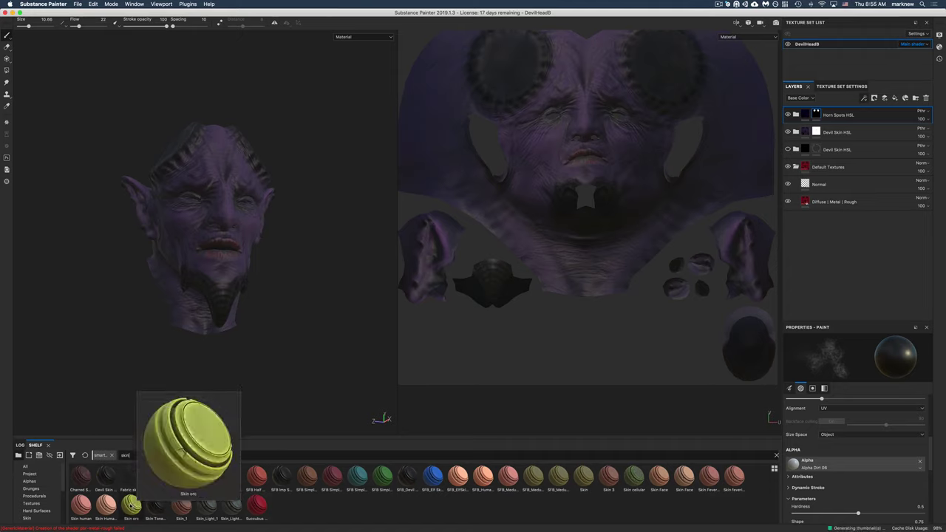
pyautogui.moveTo(131, 505); pyautogui.dragTo(851, 112)
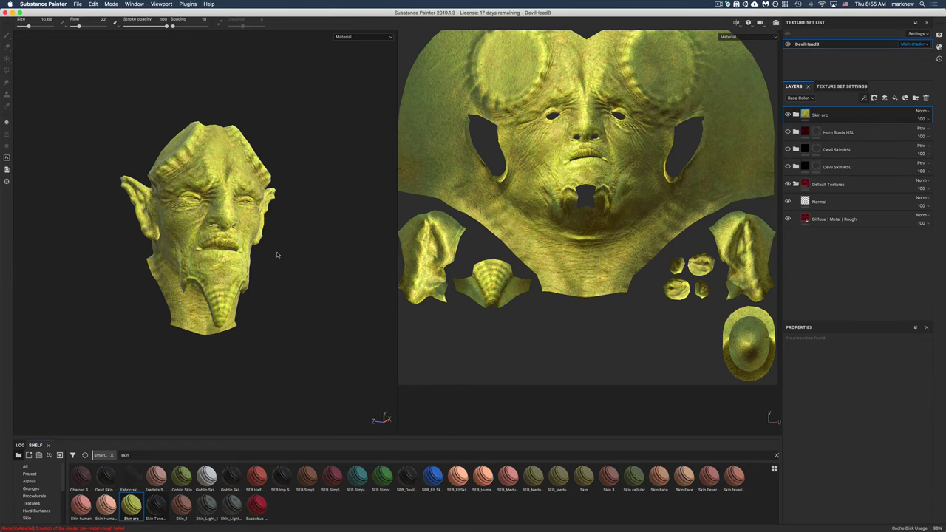
pyautogui.click(788, 114)
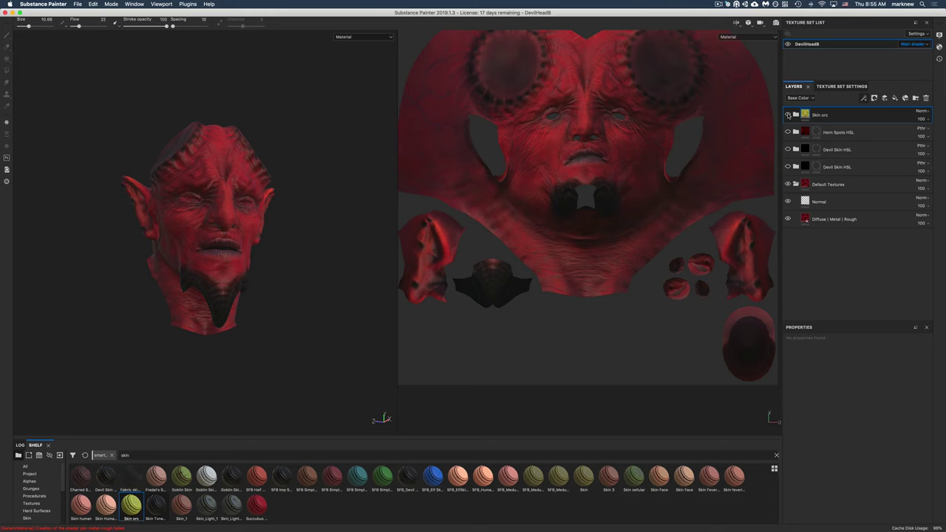
pyautogui.click(788, 115)
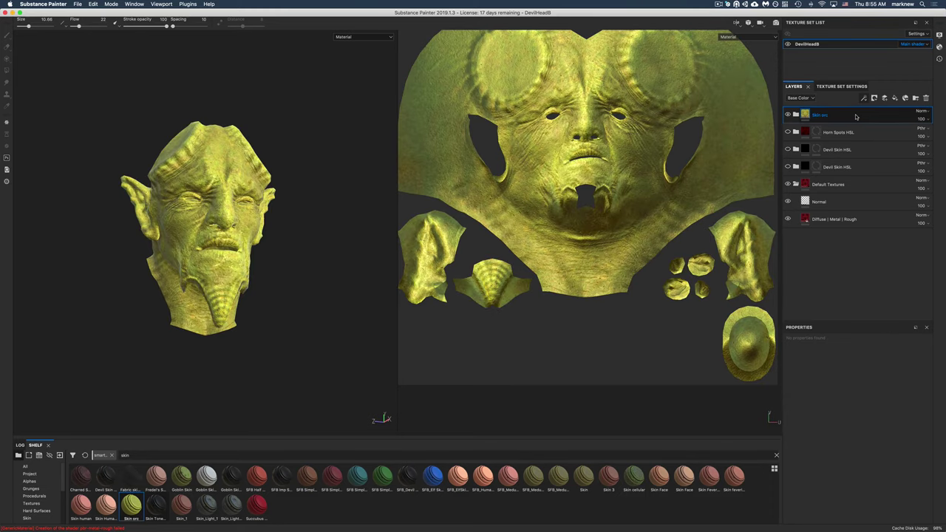
# Add a black mask to the Skin orc folder and paint the material in beneath both eyes.
pyautogui.rightClick(832, 117)
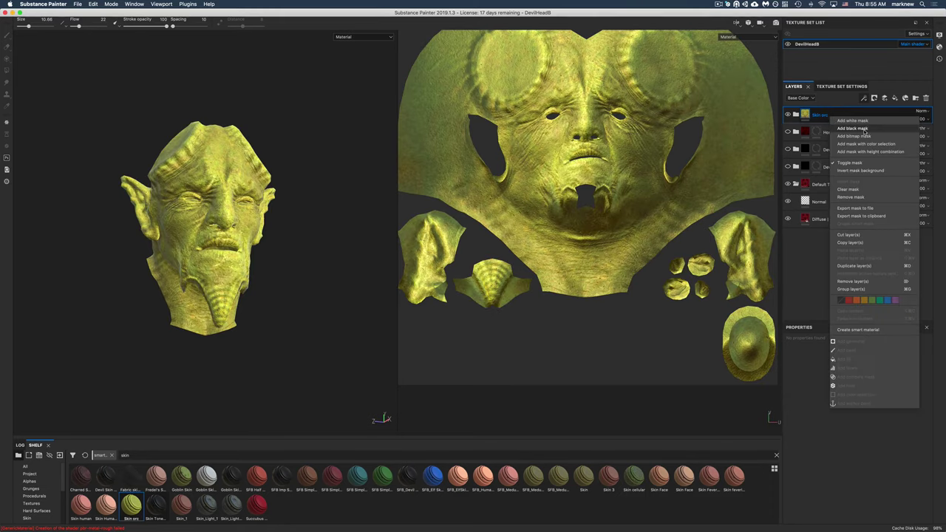
pyautogui.click(858, 129)
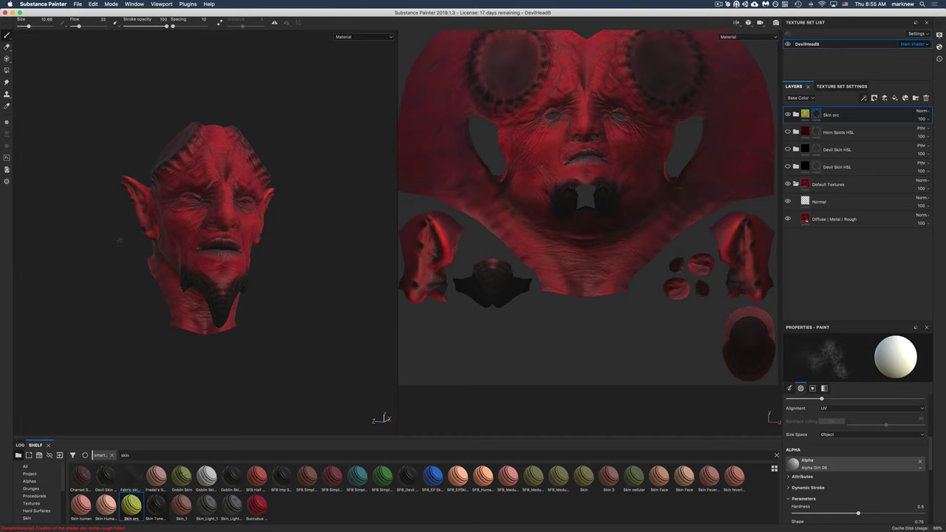
pyautogui.keyDown('alt'); pyautogui.moveTo(119, 240); pyautogui.dragTo(209, 264); pyautogui.keyUp('alt')
pyautogui.moveTo(193, 204)
pyautogui.mouseDown()
pyautogui.moveTo(178, 204)
pyautogui.moveTo(184, 195)
pyautogui.mouseUp()
pyautogui.moveTo(172, 201)
pyautogui.keyDown('alt'); pyautogui.mouseDown()
pyautogui.moveTo(157, 208)
pyautogui.moveTo(181, 198)
pyautogui.moveTo(118, 201)
pyautogui.mouseUp(); pyautogui.keyUp('alt')
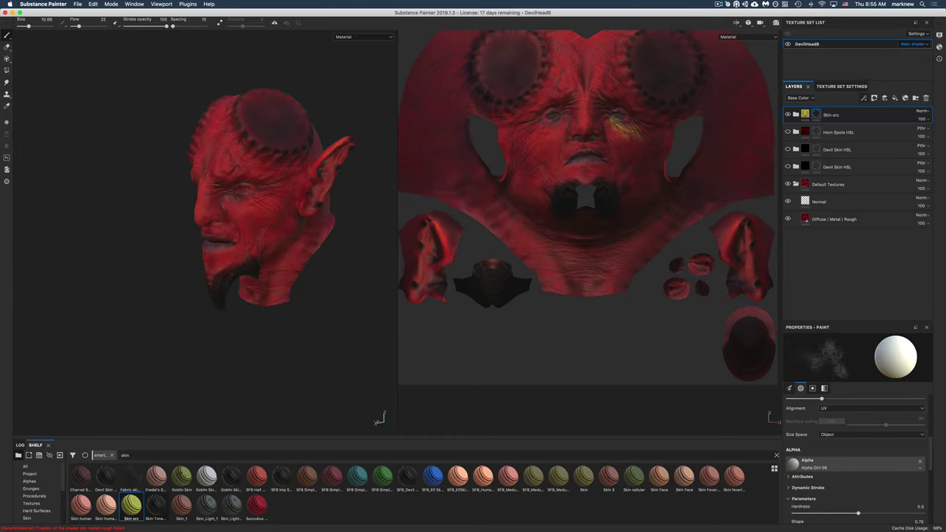
pyautogui.moveTo(227, 199)
pyautogui.mouseDown()
pyautogui.moveTo(259, 192)
pyautogui.moveTo(250, 198)
pyautogui.moveTo(353, 208)
pyautogui.mouseUp()
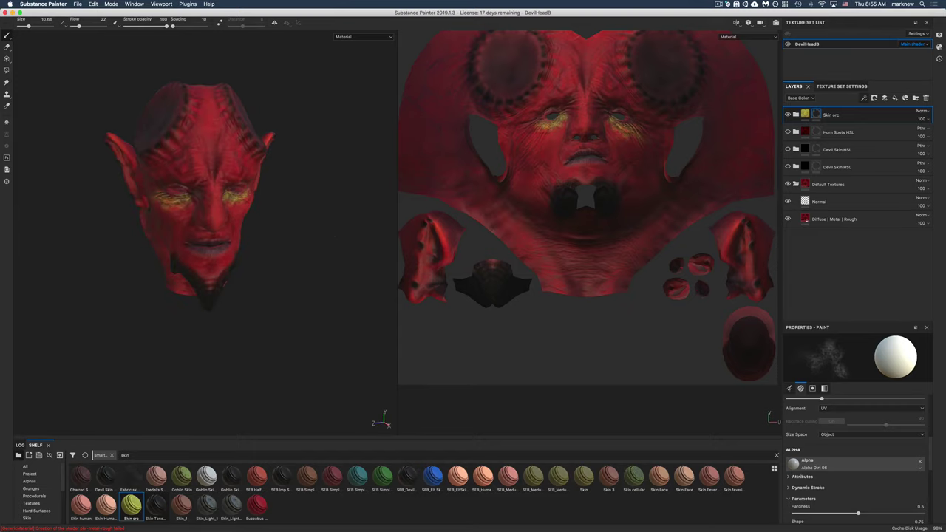
# Expand the Skin orc folder and add a Passthrough layer named HSL at its top, above Beauty spots.
pyautogui.keyDown('alt'); pyautogui.moveTo(197, 194); pyautogui.dragTo(232, 194); pyautogui.keyUp('alt')
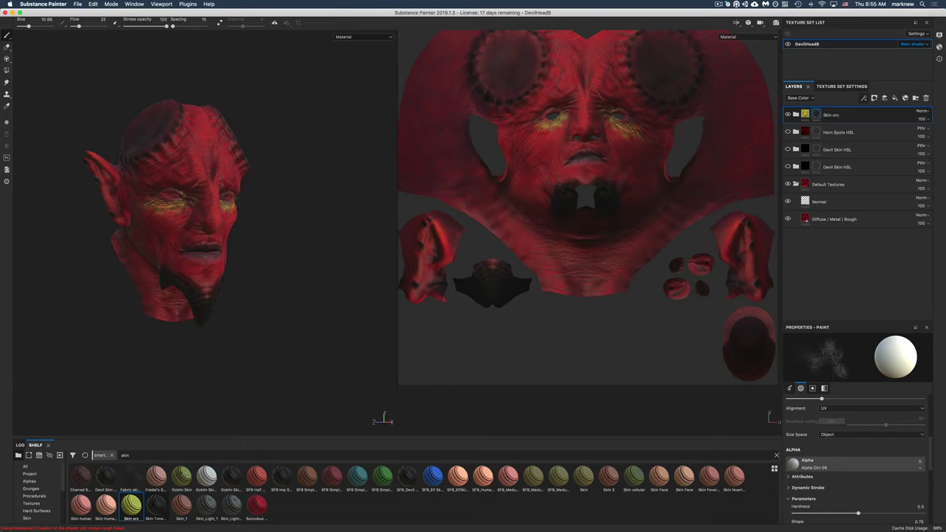
pyautogui.moveTo(296, 196)
pyautogui.keyDown('alt'); pyautogui.mouseDown()
pyautogui.moveTo(217, 197)
pyautogui.moveTo(234, 190)
pyautogui.moveTo(289, 201)
pyautogui.moveTo(281, 219)
pyautogui.moveTo(217, 229)
pyautogui.moveTo(150, 211)
pyautogui.mouseUp(); pyautogui.keyUp('alt')
pyautogui.doubleClick(833, 116)
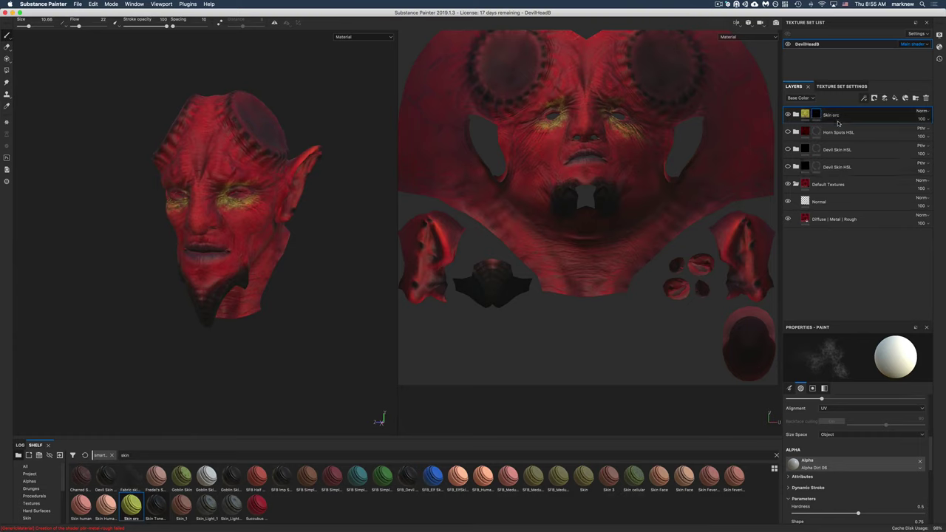
pyautogui.click(796, 114)
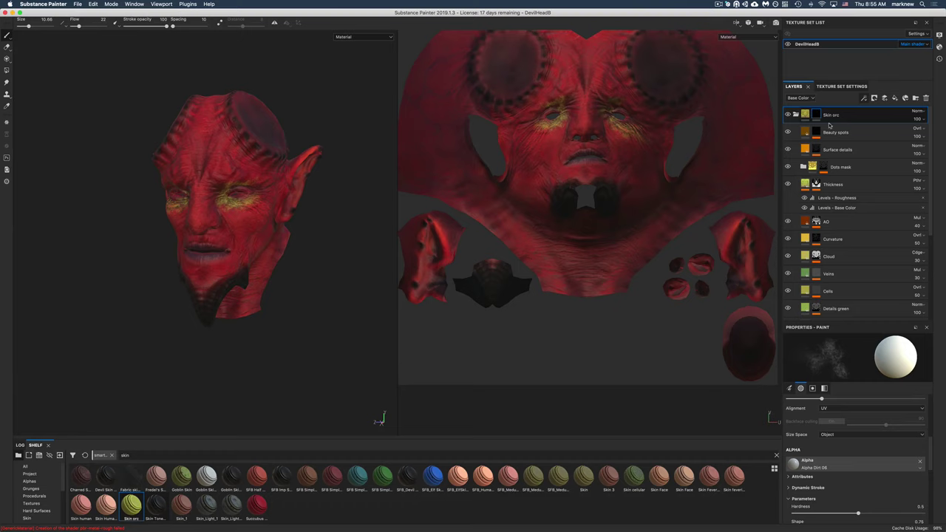
pyautogui.scroll(-5, 830, 286)
pyautogui.scroll(5, 832, 286)
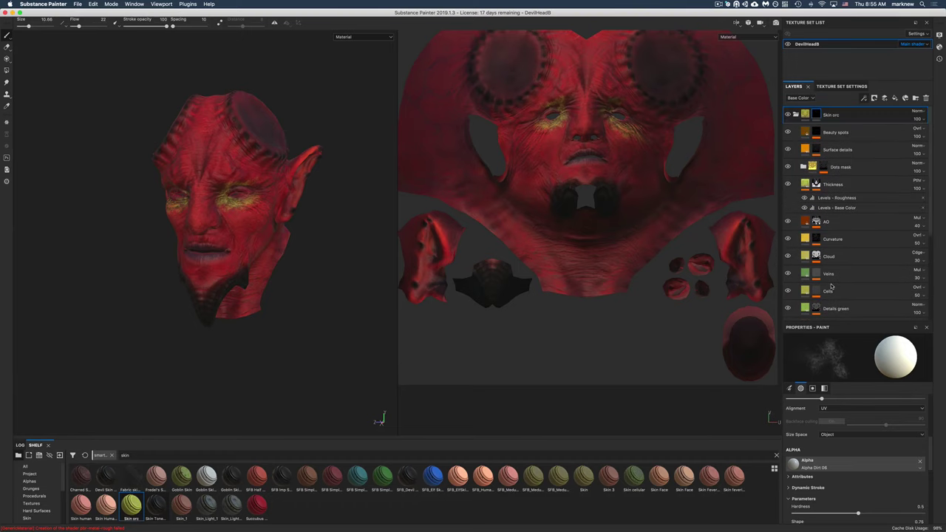
pyautogui.click(839, 132)
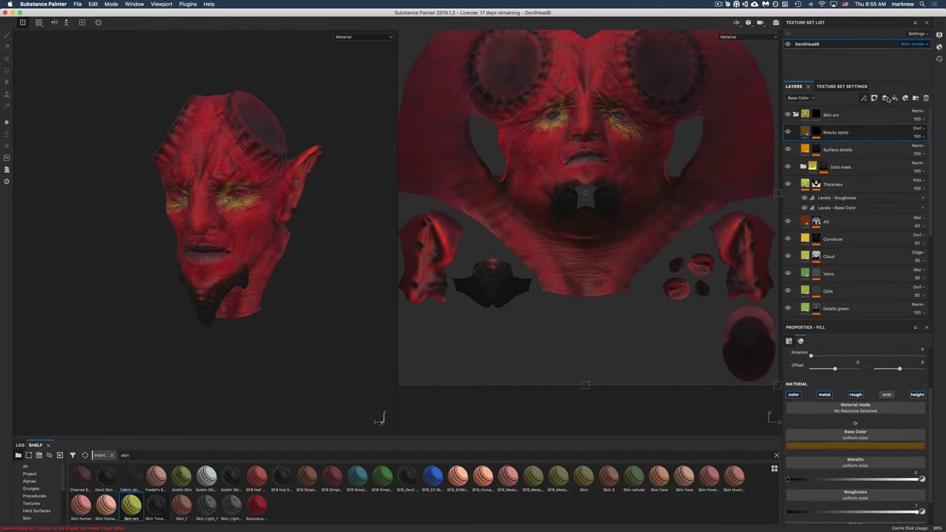
pyautogui.click(885, 98)
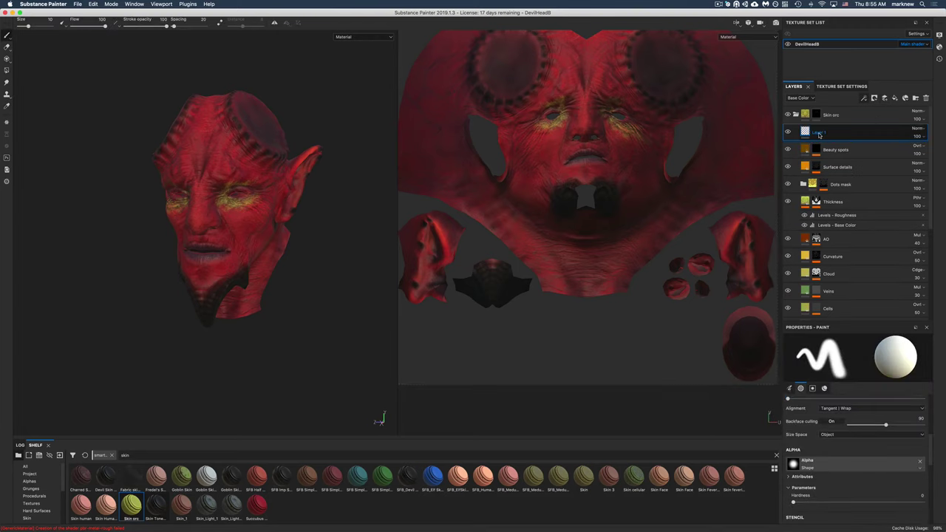
pyautogui.click(915, 128)
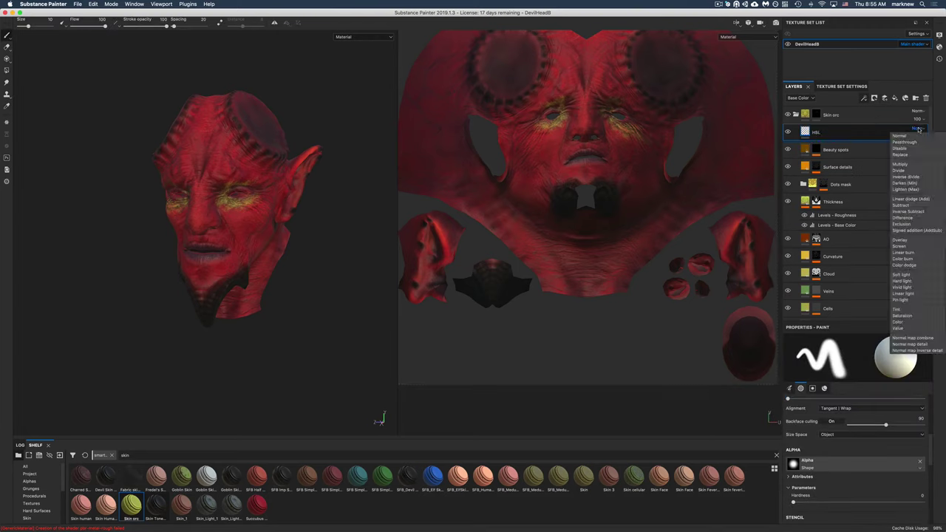
pyautogui.click(917, 140)
# Add an HSL Perceptive filter to the HSL layer with hue 0.76, saturation 0.64 and lightness 0.31.
pyautogui.click(863, 98)
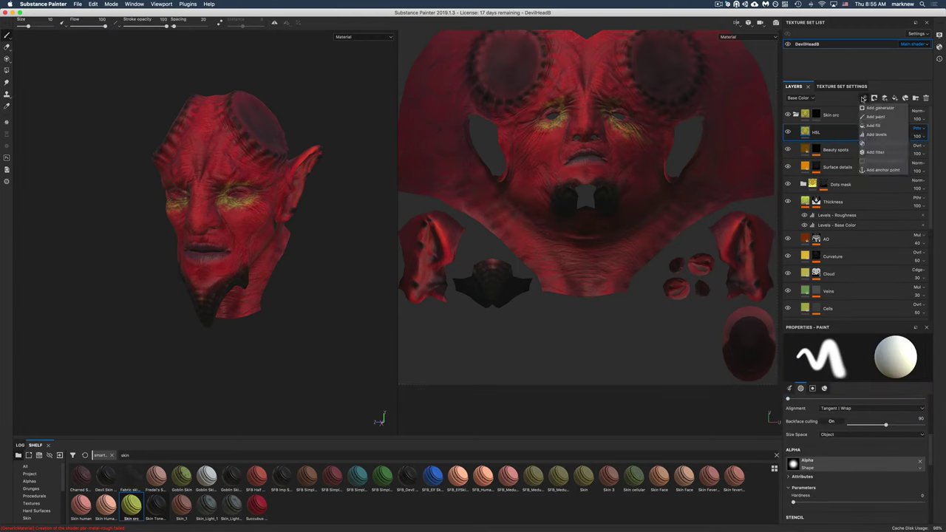
pyautogui.click(875, 152)
pyautogui.click(825, 368)
pyautogui.click(836, 392)
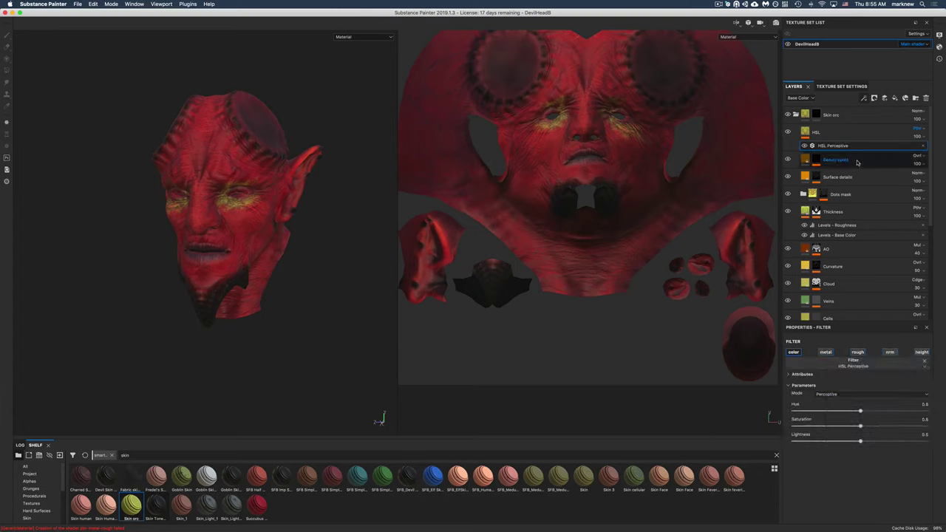
pyautogui.moveTo(860, 410); pyautogui.dragTo(835, 443)
pyautogui.keyDown('alt'); pyautogui.moveTo(159, 222); pyautogui.dragTo(214, 235); pyautogui.keyUp('alt')
# Select the Skin orc folder's mask and paint the material into the inner ears with a larger brush.
pyautogui.click(816, 119)
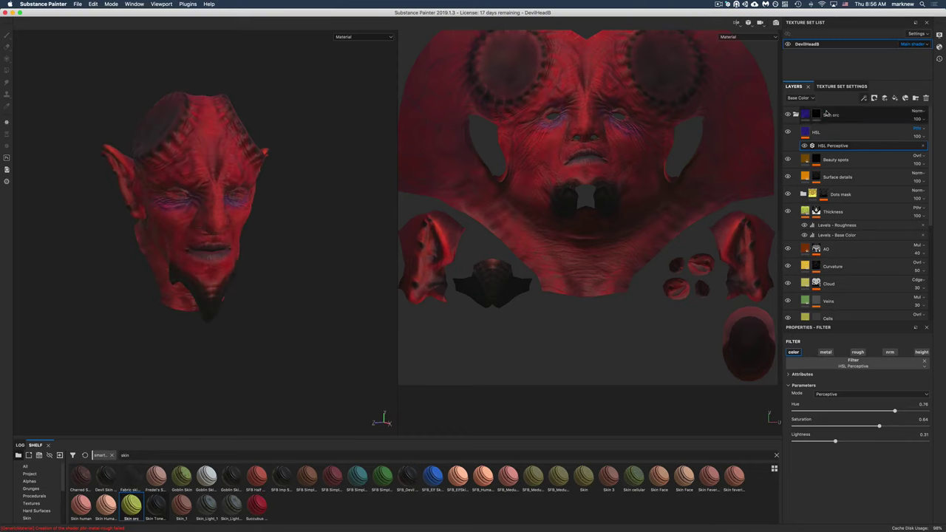
pyautogui.keyDown('alt'); pyautogui.moveTo(296, 180); pyautogui.dragTo(229, 180); pyautogui.keyUp('alt')
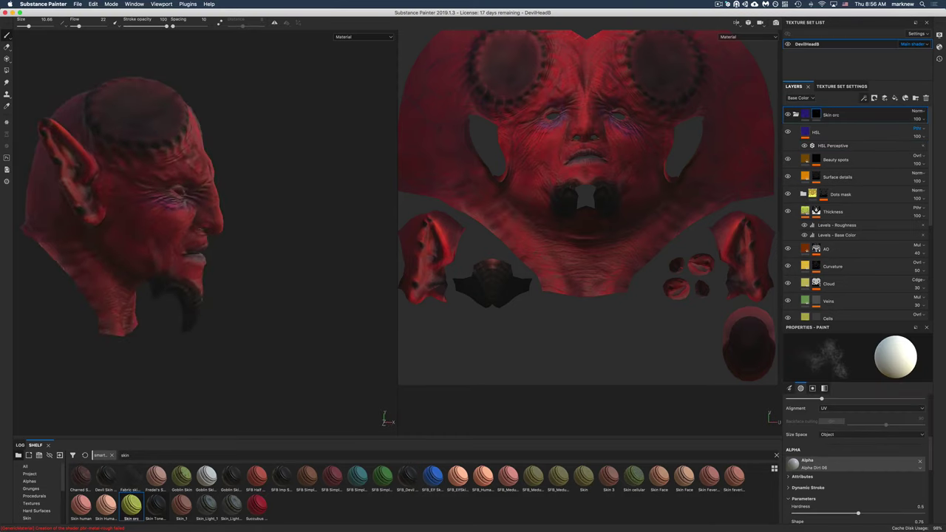
pyautogui.keyDown('ctrl'); pyautogui.moveTo(122, 185); pyautogui.dragTo(128, 191, button='right'); pyautogui.keyUp('ctrl')
pyautogui.keyDown('alt'); pyautogui.moveTo(128, 191); pyautogui.dragTo(99, 201); pyautogui.keyUp('alt')
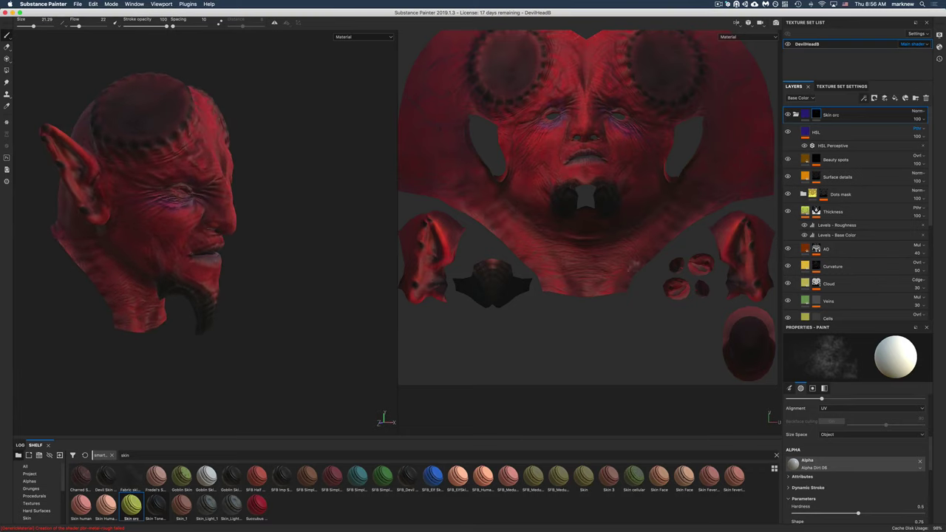
pyautogui.press(']')
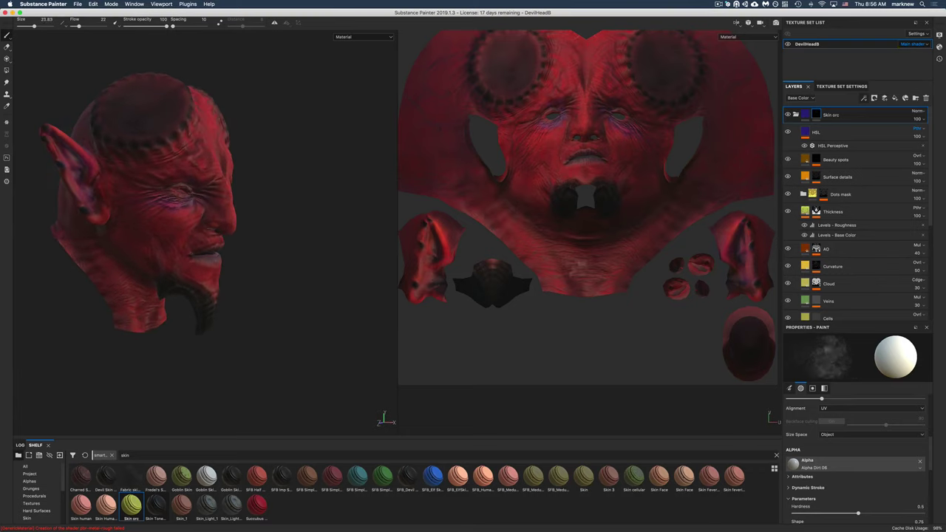
pyautogui.moveTo(439, 248)
pyautogui.mouseDown()
pyautogui.moveTo(427, 260)
pyautogui.moveTo(432, 231)
pyautogui.moveTo(439, 255)
pyautogui.mouseUp()
# Paint the Skin orc material onto the forehead between the brows with a smaller brush.
pyautogui.moveTo(210, 227)
pyautogui.keyDown('alt'); pyautogui.mouseDown()
pyautogui.moveTo(121, 244)
pyautogui.moveTo(252, 303)
pyautogui.moveTo(224, 296)
pyautogui.mouseUp(); pyautogui.keyUp('alt')
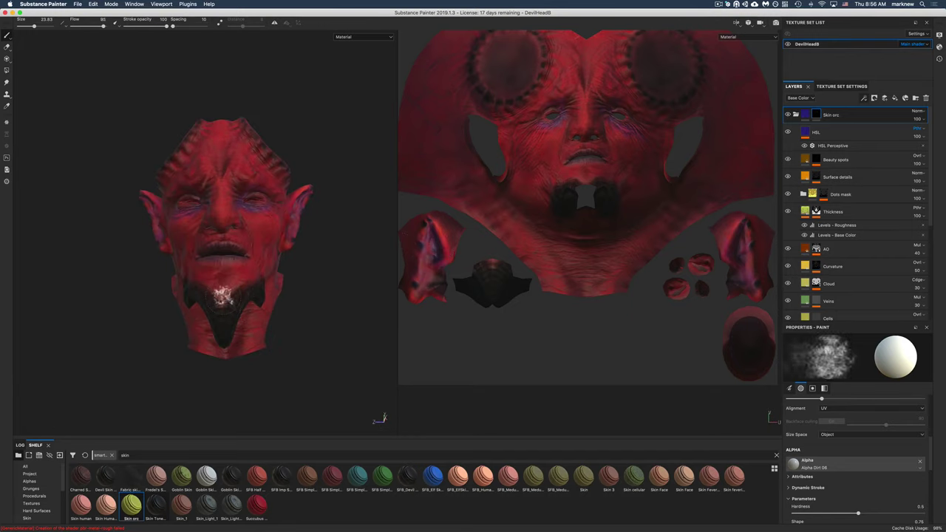
pyautogui.keyDown('ctrl'); pyautogui.moveTo(222, 295); pyautogui.dragTo(221, 302, button='right'); pyautogui.keyUp('ctrl')
pyautogui.moveTo(186, 300)
pyautogui.keyDown('alt'); pyautogui.mouseDown()
pyautogui.moveTo(211, 355)
pyautogui.moveTo(247, 247)
pyautogui.moveTo(244, 262)
pyautogui.moveTo(230, 245)
pyautogui.mouseUp(); pyautogui.keyUp('alt')
pyautogui.keyDown('ctrl'); pyautogui.moveTo(231, 245); pyautogui.dragTo(222, 245, button='right'); pyautogui.keyUp('ctrl')
pyautogui.moveTo(226, 246)
pyautogui.mouseDown()
pyautogui.moveTo(229, 275)
pyautogui.moveTo(255, 244)
pyautogui.moveTo(306, 275)
pyautogui.mouseUp()
pyautogui.press('f')
pyautogui.scroll(-3, 304, 271)
pyautogui.scroll(-1, 614, 232)
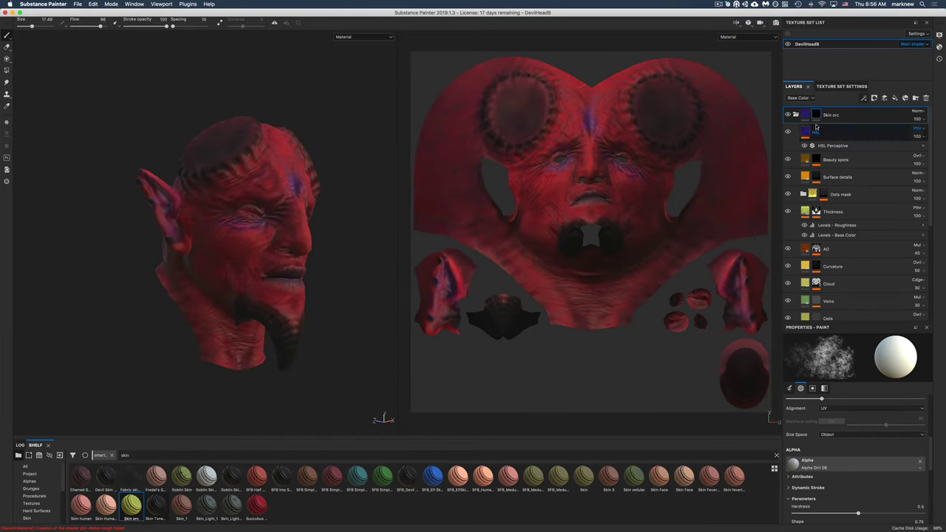
# Collapse the Skin orc folder, move it directly above Default Textures, and compare the head with the upper Devil Skin HSL shown and hidden.
pyautogui.click(796, 115)
pyautogui.moveTo(842, 116); pyautogui.dragTo(841, 176)
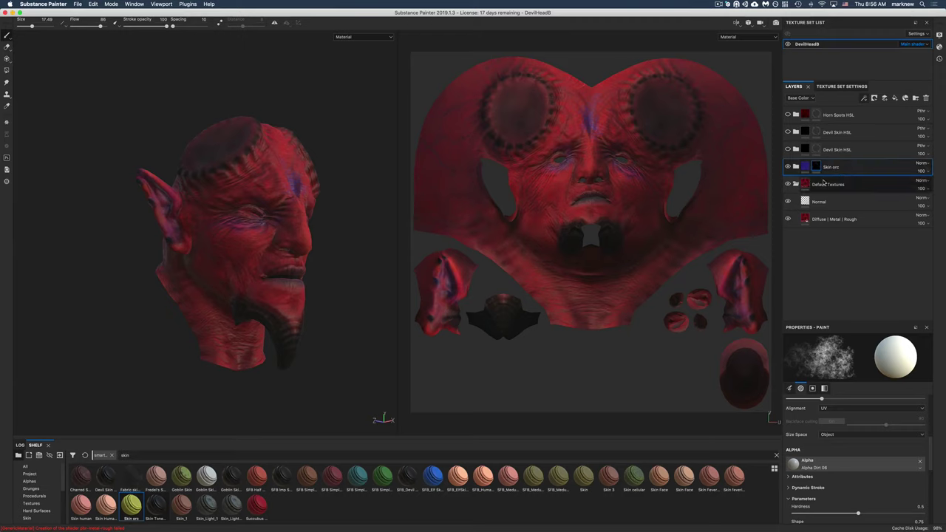
pyautogui.click(787, 115)
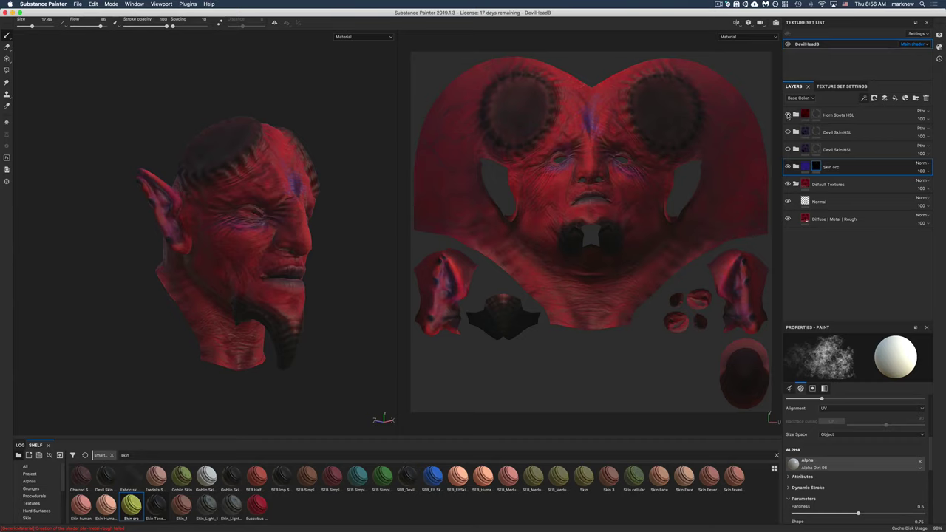
pyautogui.click(788, 133)
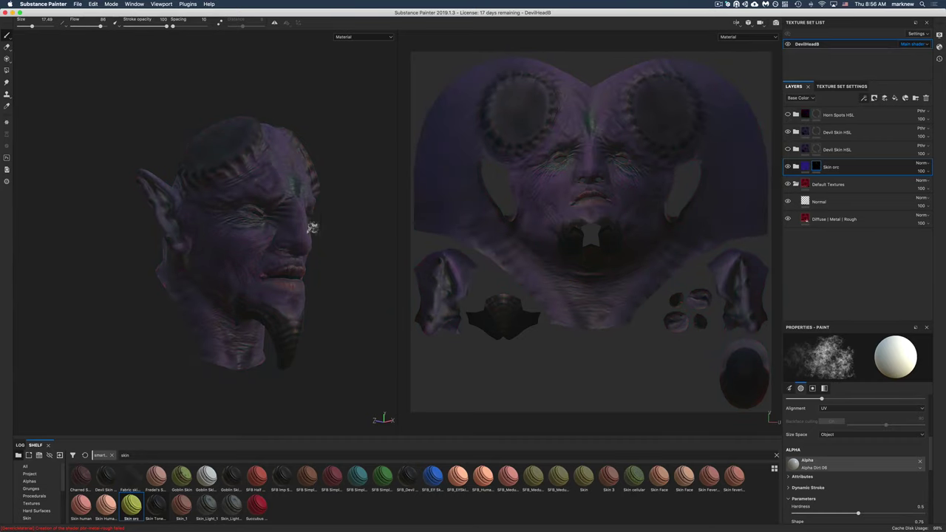
pyautogui.keyDown('alt'); pyautogui.moveTo(312, 228); pyautogui.dragTo(251, 262); pyautogui.keyUp('alt')
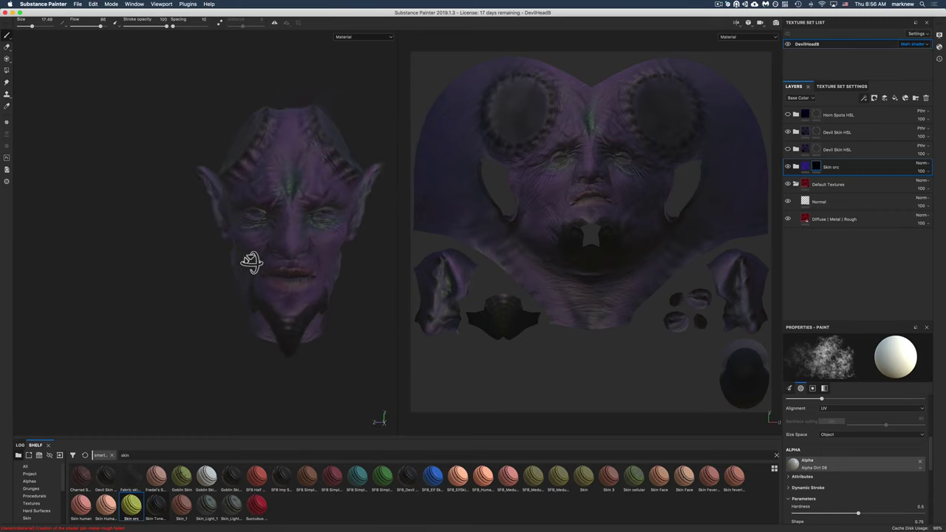
pyautogui.click(788, 133)
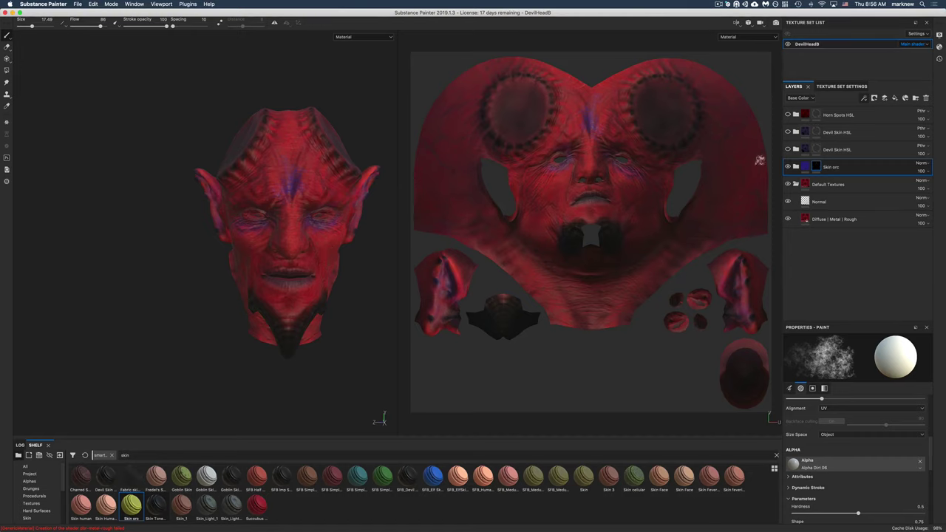
# Inspect the painted material on the forehead, around the eyes and in the ears from close up.
pyautogui.keyDown('alt'); pyautogui.moveTo(218, 235); pyautogui.dragTo(338, 186); pyautogui.keyUp('alt')
pyautogui.scroll(4, 345, 212)
pyautogui.scroll(3, 351, 214)
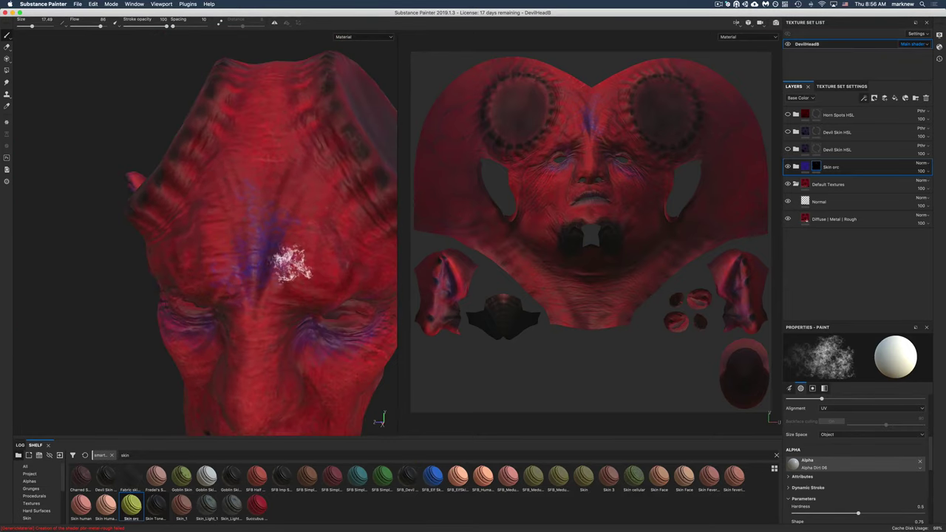
pyautogui.keyDown('alt'); pyautogui.moveTo(289, 264); pyautogui.dragTo(328, 211); pyautogui.keyUp('alt')
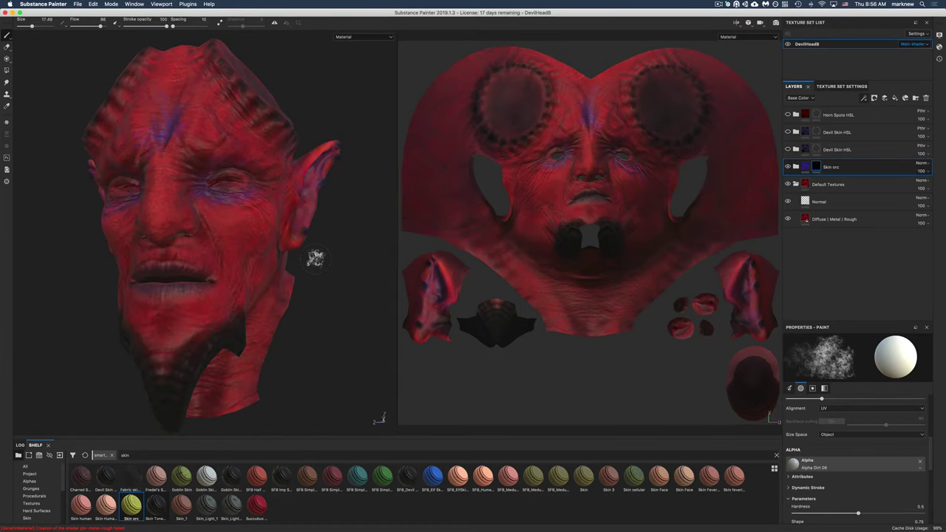
pyautogui.keyDown('alt'); pyautogui.moveTo(315, 257); pyautogui.dragTo(245, 268); pyautogui.keyUp('alt')
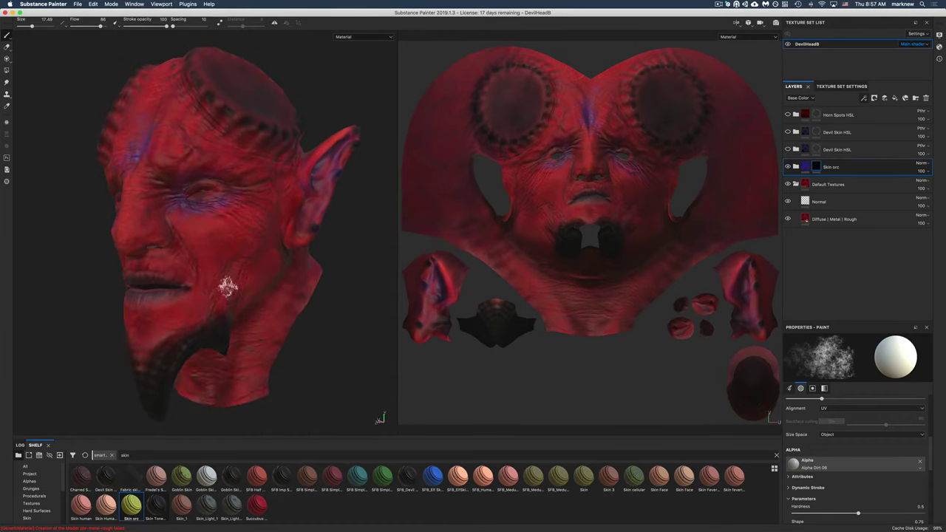
pyautogui.press('[')
pyautogui.press('[')
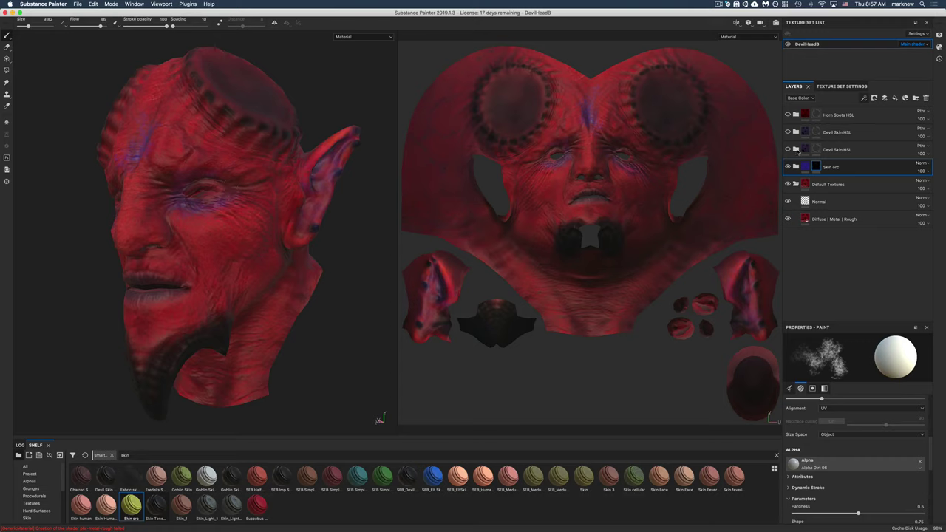
# Set the Skin orc folder's HSL Perceptive filter to hue 0.38, saturation 0.39 and lightness 0.12.
pyautogui.click(796, 167)
pyautogui.click(831, 197)
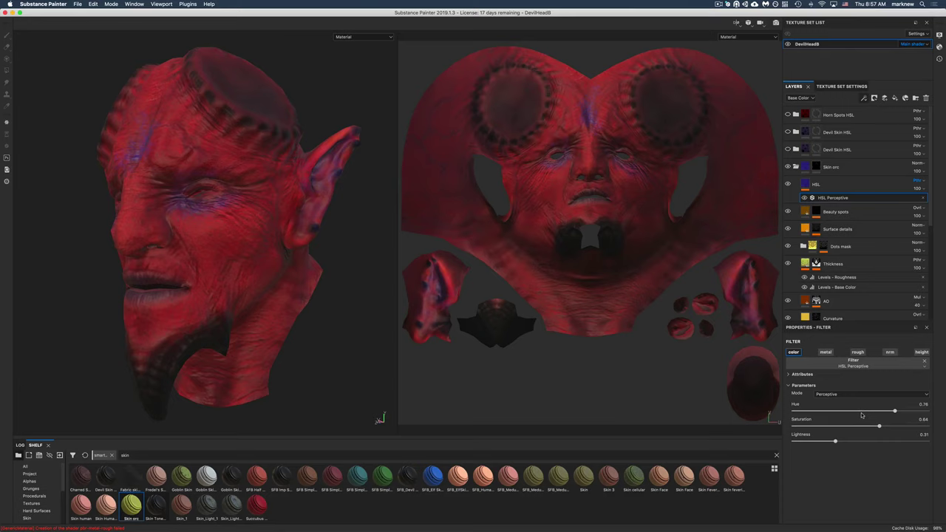
pyautogui.click(859, 412)
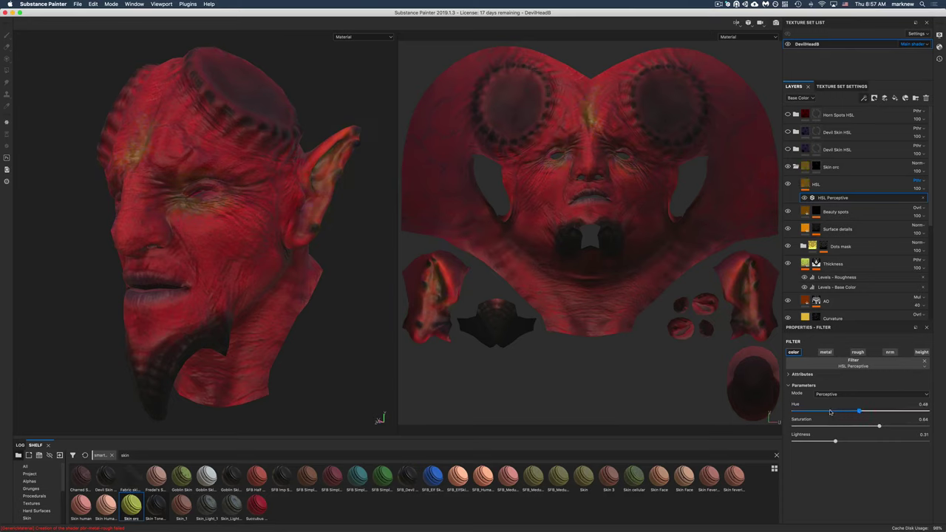
pyautogui.click(831, 412)
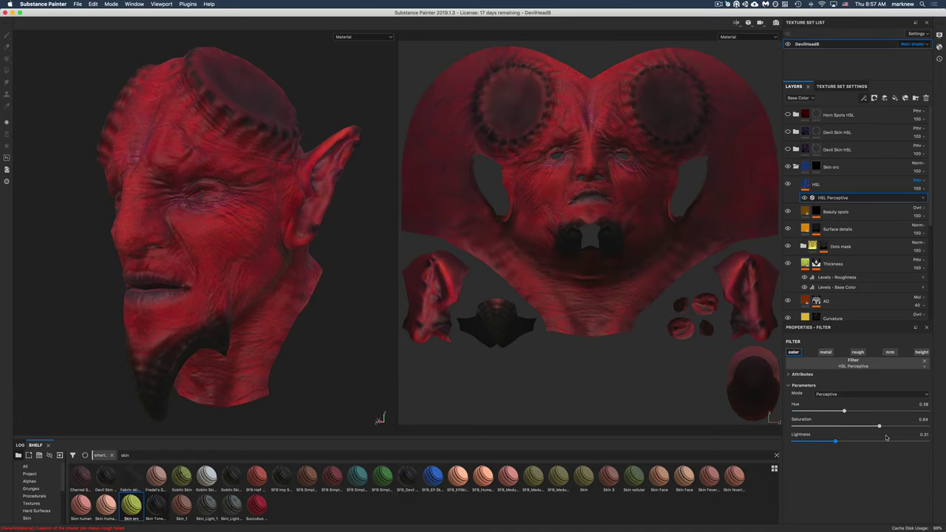
pyautogui.click(813, 442)
pyautogui.moveTo(879, 427); pyautogui.dragTo(845, 427)
pyautogui.keyDown('alt'); pyautogui.moveTo(166, 192); pyautogui.dragTo(244, 225); pyautogui.keyUp('alt')
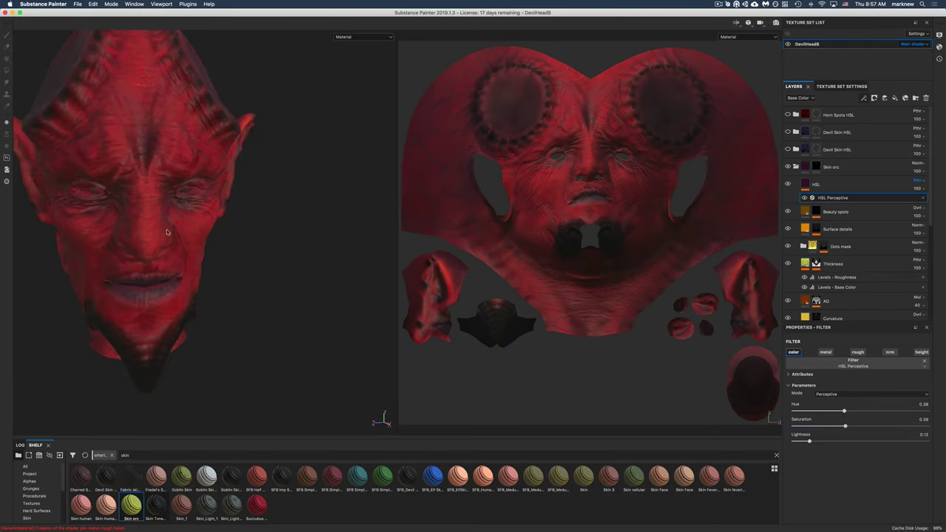
pyautogui.keyDown('alt'); pyautogui.moveTo(168, 233); pyautogui.dragTo(222, 247); pyautogui.keyUp('alt')
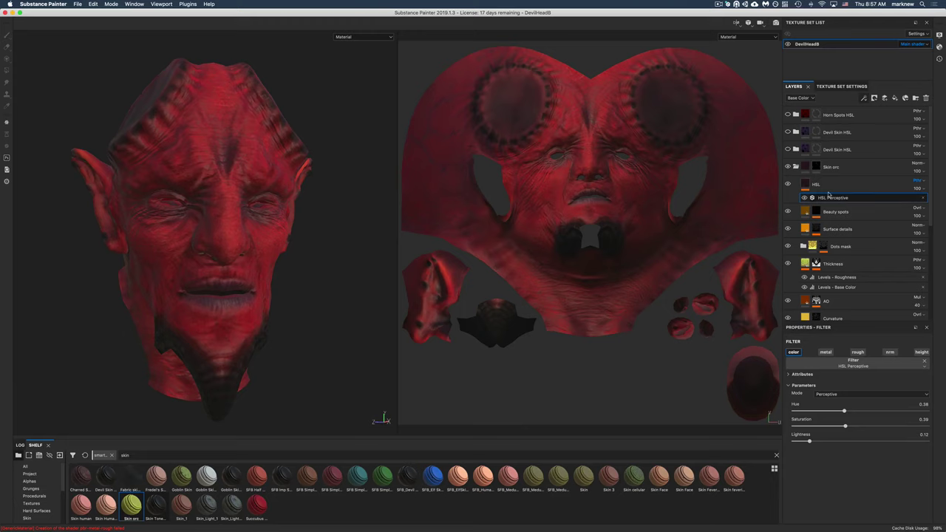
# Select the Skin orc folder's mask and enlarge the brush to a size of about 30.
pyautogui.click(830, 168)
pyautogui.moveTo(124, 217)
pyautogui.keyDown('alt'); pyautogui.mouseDown()
pyautogui.moveTo(197, 239)
pyautogui.moveTo(221, 332)
pyautogui.moveTo(171, 339)
pyautogui.moveTo(184, 339)
pyautogui.mouseUp(); pyautogui.keyUp('alt')
pyautogui.press(']')
pyautogui.press(']')
pyautogui.press(']')
pyautogui.press(']')
pyautogui.press(']')
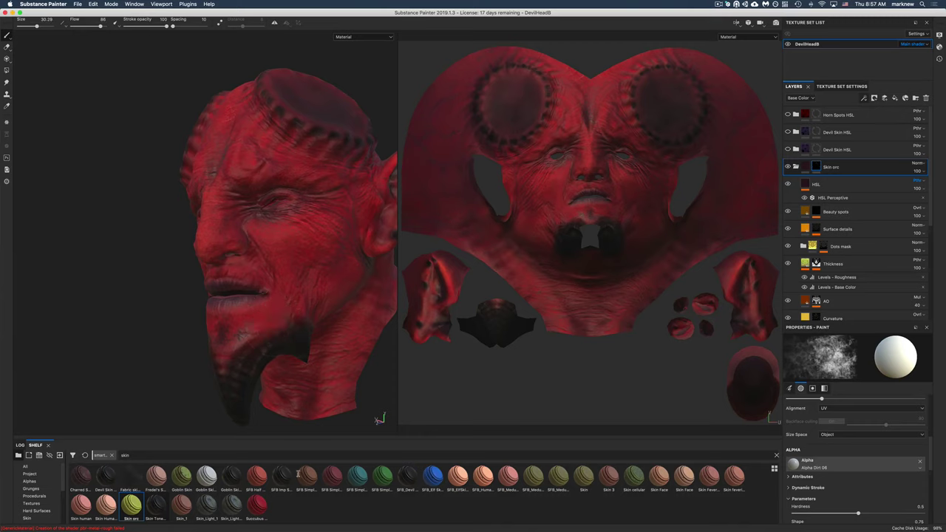
# Choose the Dots brush from the Brushes category for the Skin orc mask and reduce its size to about 7.6.
pyautogui.scroll(-3, 35, 489)
pyautogui.click(31, 511)
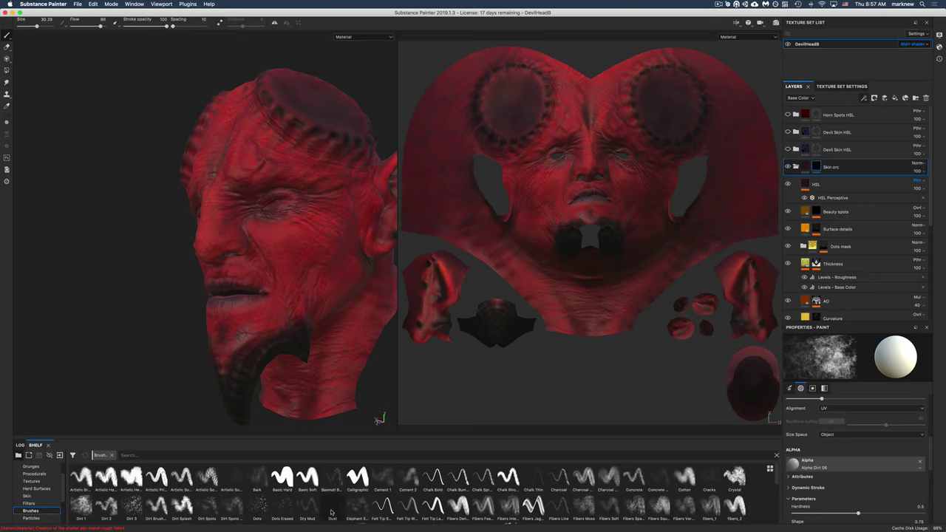
pyautogui.click(257, 506)
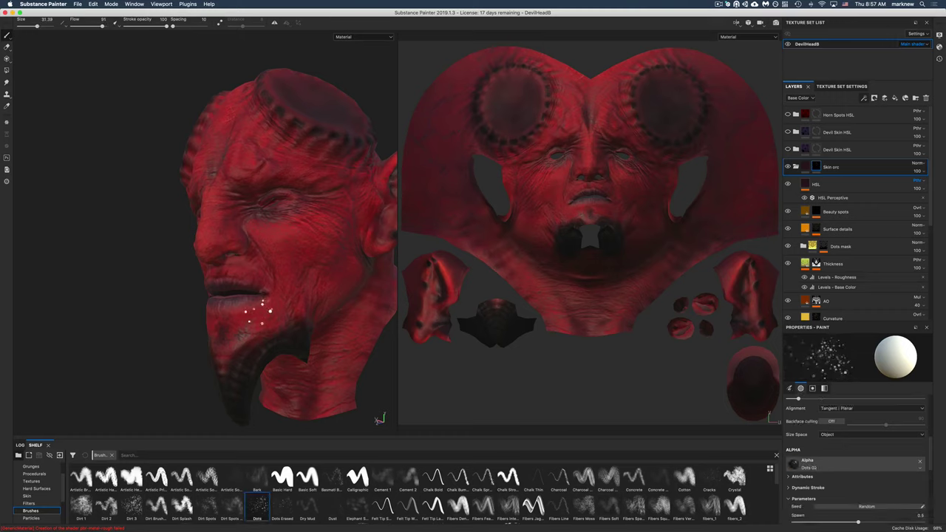
pyautogui.press('[')
pyautogui.press('[')
pyautogui.press('[')
pyautogui.press('[')
pyautogui.press('[')
pyautogui.keyDown('alt'); pyautogui.moveTo(241, 336); pyautogui.dragTo(444, 330); pyautogui.keyUp('alt')
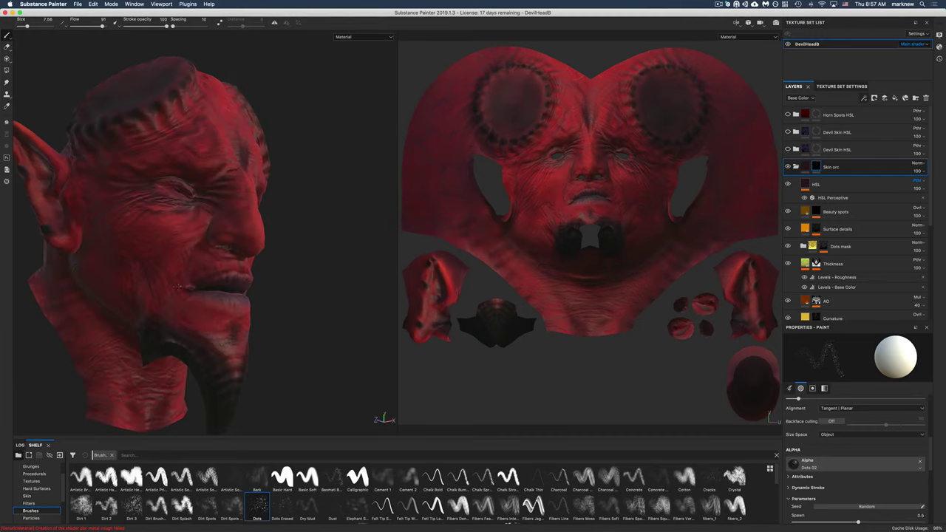
pyautogui.keyDown('alt'); pyautogui.moveTo(175, 287); pyautogui.dragTo(258, 262); pyautogui.keyUp('alt')
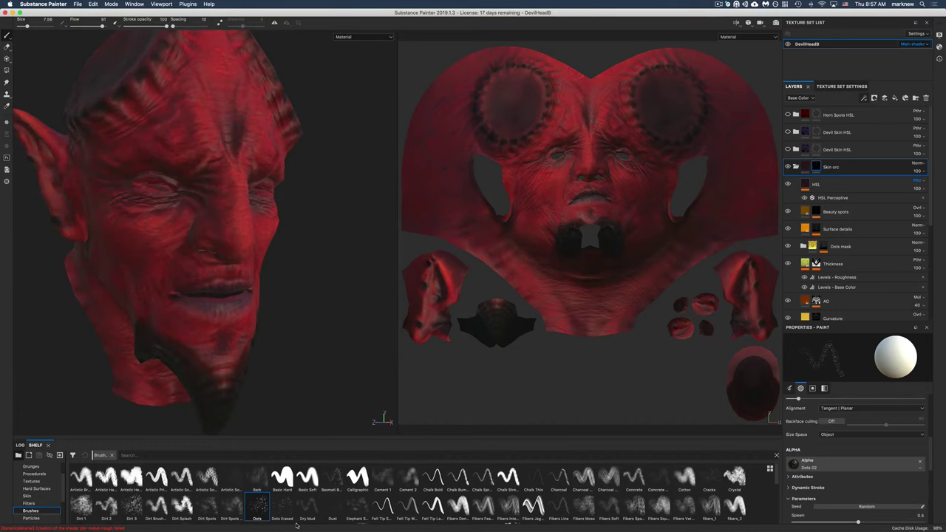
# Add a fill layer above the Horn Spots HSL folder with only the height channel enabled and a raised height value.
pyautogui.click(853, 116)
pyautogui.click(896, 99)
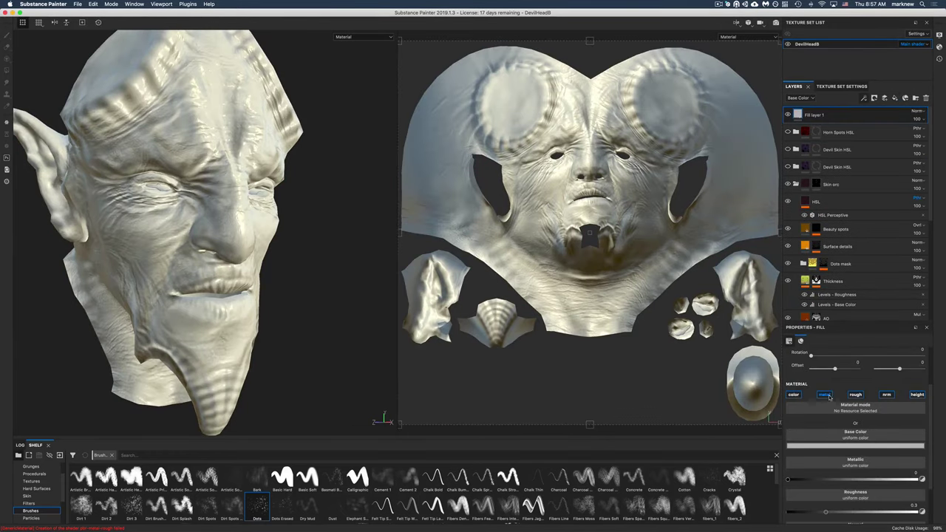
pyautogui.click(886, 395)
pyautogui.click(794, 397)
pyautogui.click(886, 397)
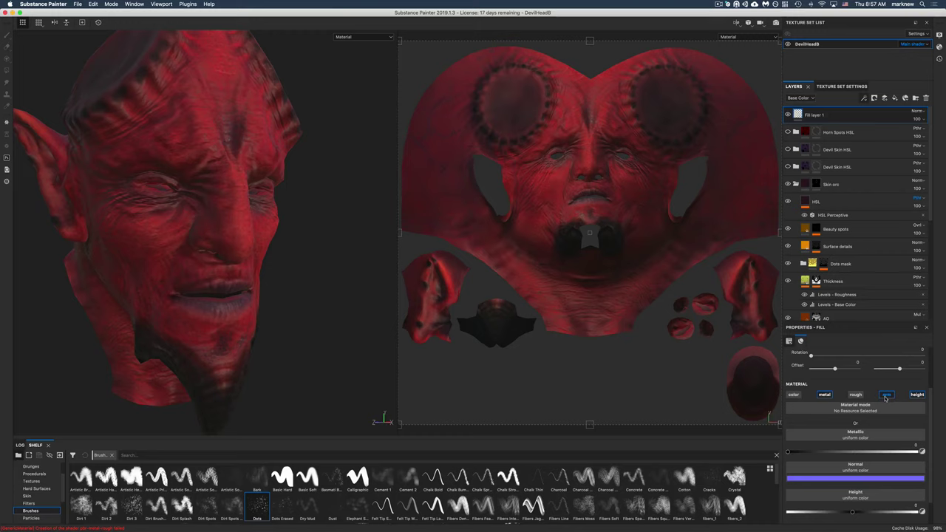
pyautogui.click(825, 397)
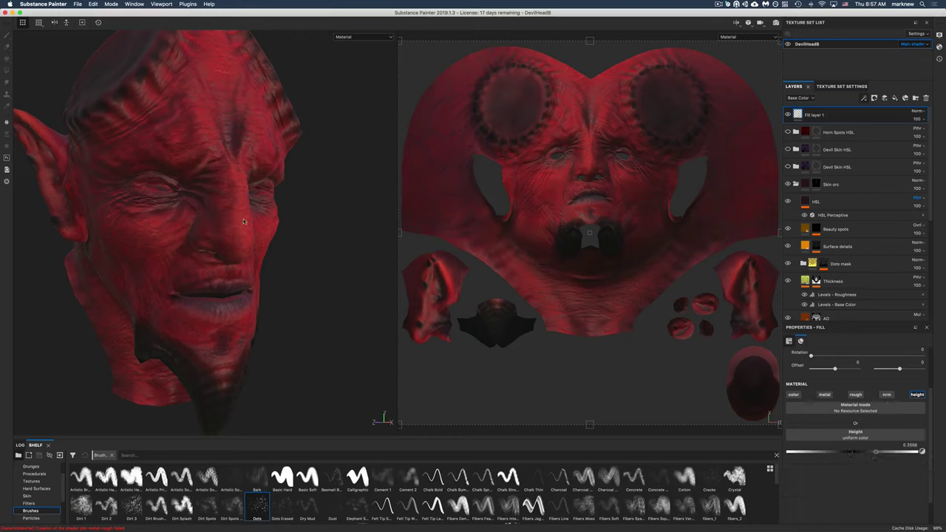
# Give the fill layer a black mask and paint raised dots on the nose with the Dots brush at size about 11.6.
pyautogui.rightClick(816, 114)
pyautogui.click(837, 127)
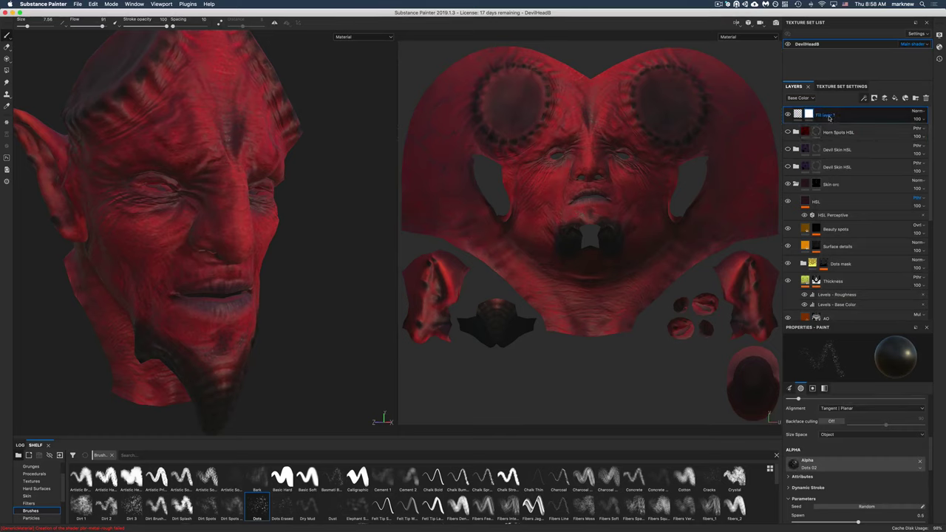
pyautogui.rightClick(827, 115)
pyautogui.click(839, 128)
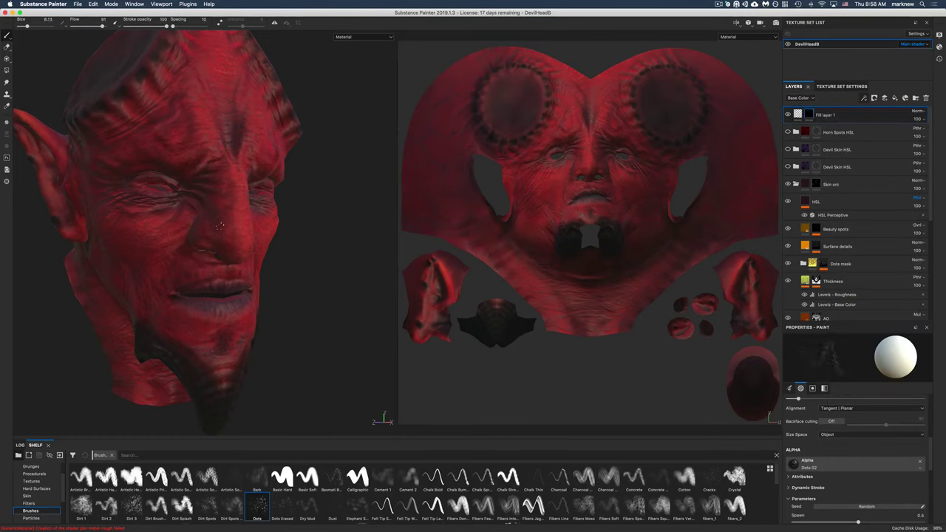
pyautogui.moveTo(281, 265)
pyautogui.keyDown('alt'); pyautogui.mouseDown()
pyautogui.moveTo(104, 251)
pyautogui.moveTo(284, 259)
pyautogui.mouseUp(); pyautogui.keyUp('alt')
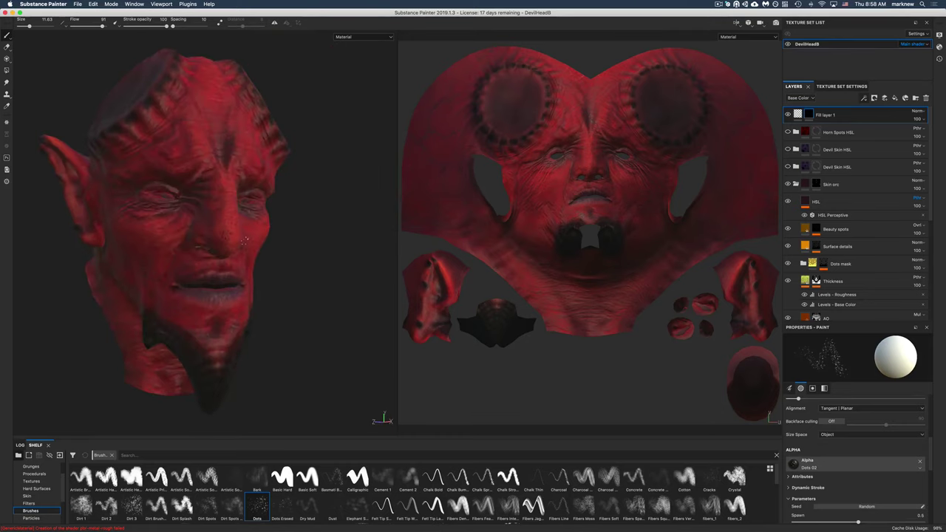
pyautogui.scroll(5, 285, 259)
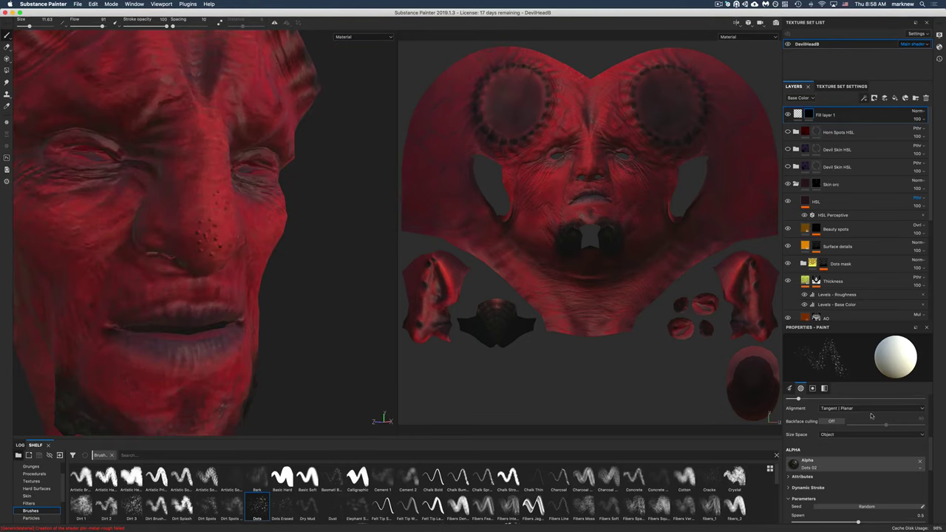
# Set the fill layer's height to about 0.073 and check the bumps on the face.
pyautogui.doubleClick(819, 115)
pyautogui.press('Return')
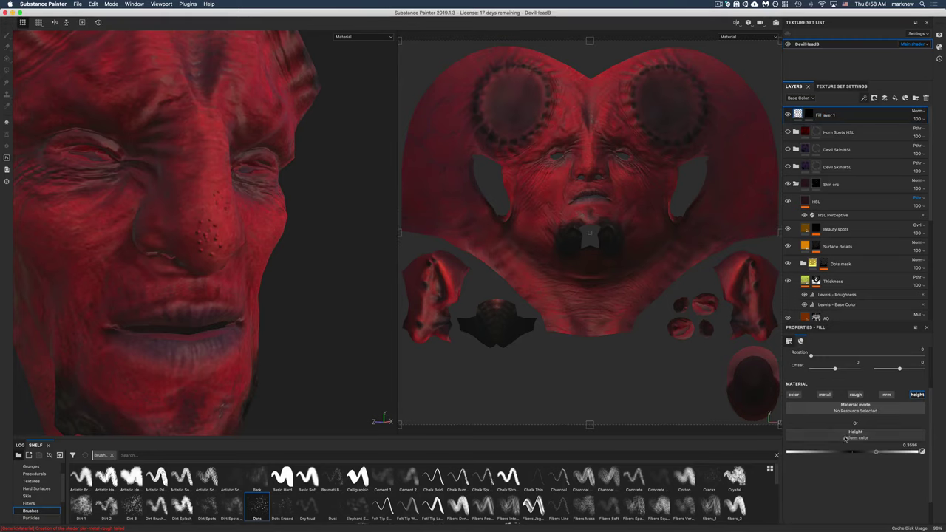
pyautogui.moveTo(852, 453); pyautogui.dragTo(859, 453)
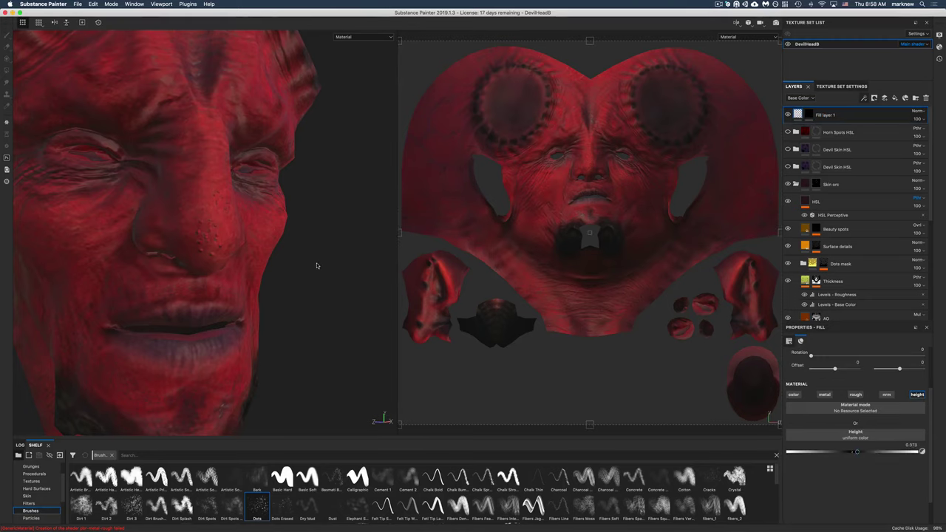
pyautogui.keyDown('alt'); pyautogui.moveTo(317, 266); pyautogui.dragTo(203, 293); pyautogui.keyUp('alt')
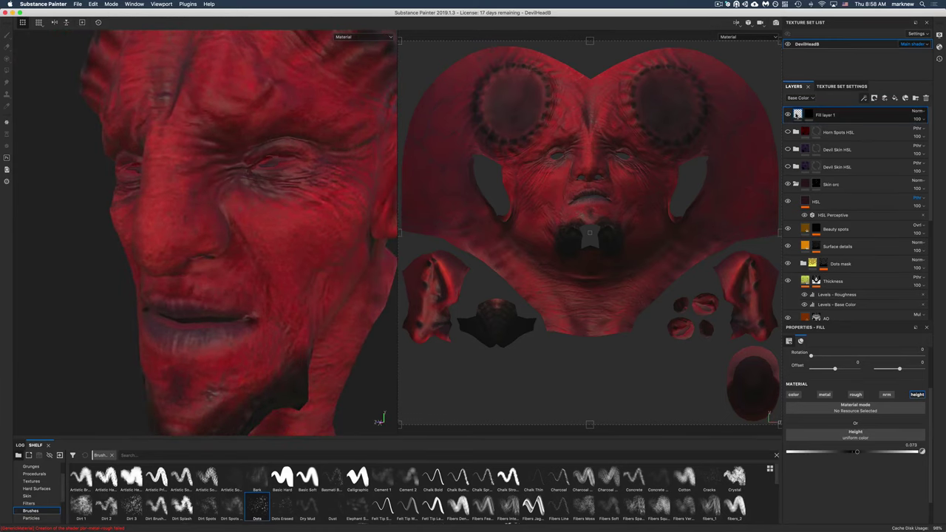
# Select the fill layer's mask, enlarge the brush to a size of about 16.3 and choose the Cracks brush.
pyautogui.press('1')
pyautogui.press(']')
pyautogui.press(']')
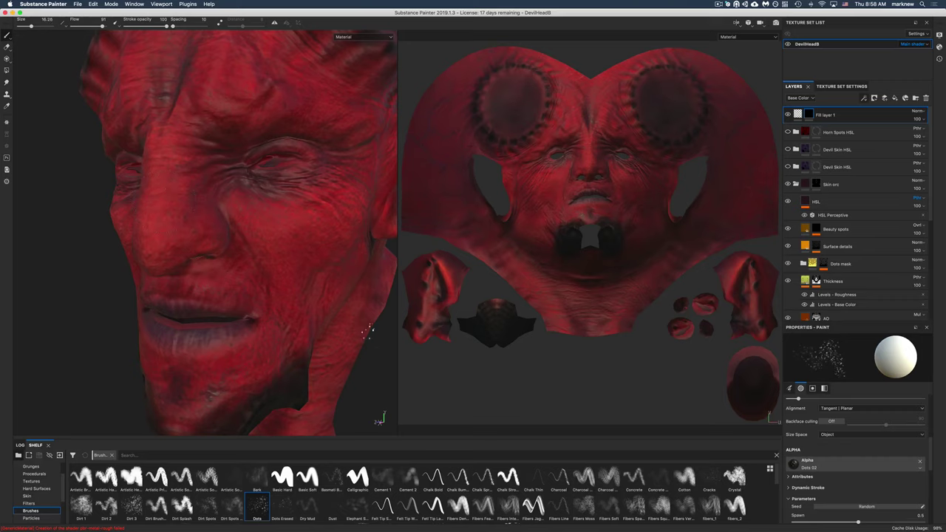
pyautogui.click(709, 477)
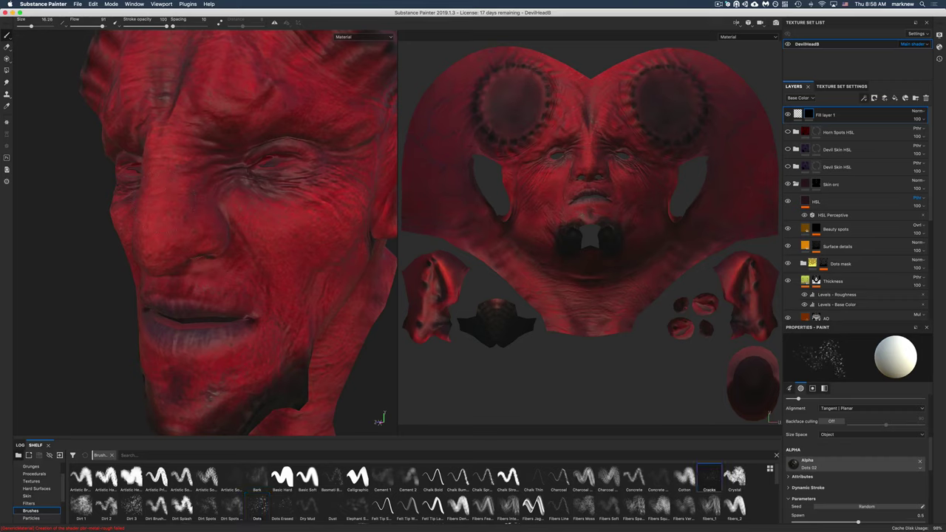
# Examine the head's surface from several angles, up close and as a whole, and under rotated environment lighting.
pyautogui.moveTo(206, 225)
pyautogui.keyDown('alt'); pyautogui.mouseDown()
pyautogui.moveTo(276, 245)
pyautogui.moveTo(194, 227)
pyautogui.mouseUp(); pyautogui.keyUp('alt')
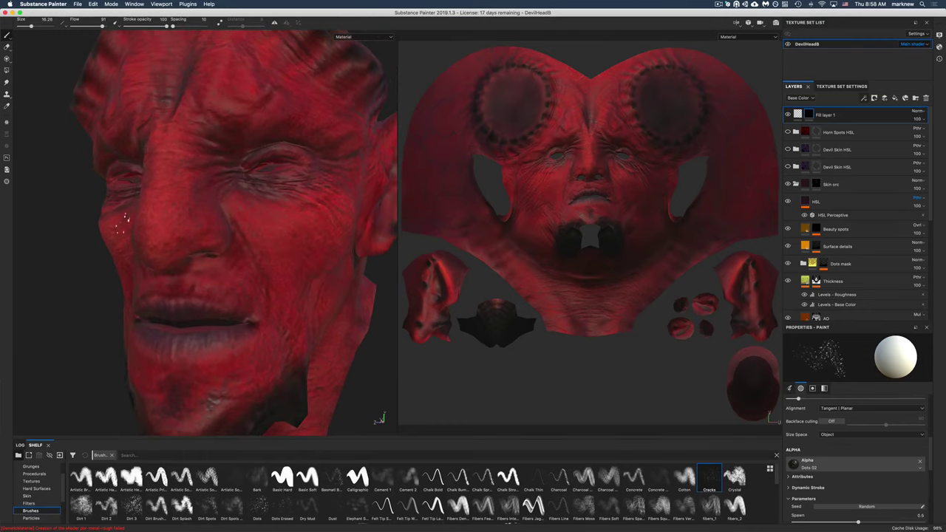
pyautogui.keyDown('alt'); pyautogui.moveTo(123, 222); pyautogui.dragTo(217, 232); pyautogui.keyUp('alt')
pyautogui.moveTo(151, 235)
pyautogui.keyDown('alt'); pyautogui.mouseDown()
pyautogui.moveTo(122, 255)
pyautogui.moveTo(99, 235)
pyautogui.mouseUp(); pyautogui.keyUp('alt')
pyautogui.keyDown('alt'); pyautogui.moveTo(166, 224); pyautogui.dragTo(287, 230); pyautogui.keyUp('alt')
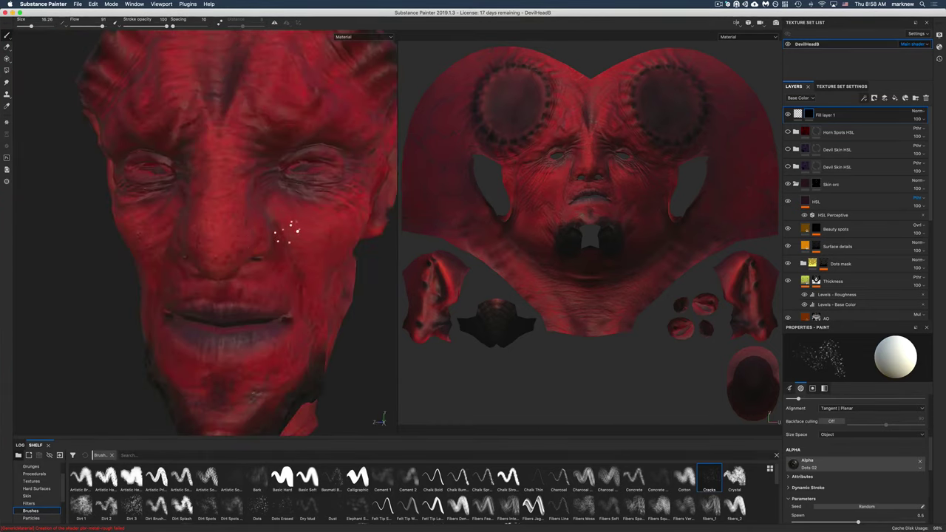
pyautogui.scroll(-3, 327, 274)
pyautogui.keyDown('alt'); pyautogui.moveTo(164, 290); pyautogui.dragTo(231, 286); pyautogui.keyUp('alt')
pyautogui.scroll(-3, 197, 285)
pyautogui.keyDown('shift'); pyautogui.moveTo(230, 286); pyautogui.dragTo(258, 287, button='right'); pyautogui.keyUp('shift')
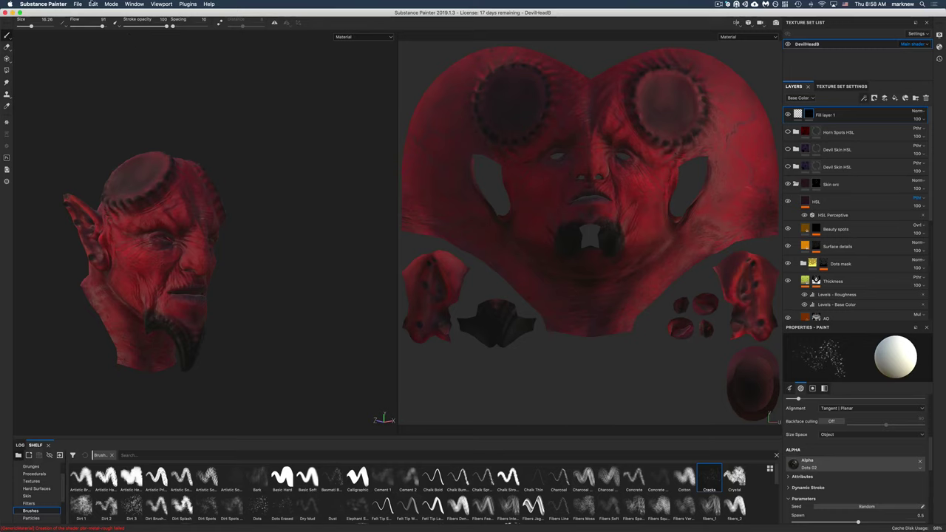
# Open the texture export settings and choose the Unity 5 Custom configuration.
pyautogui.click(76, 4)
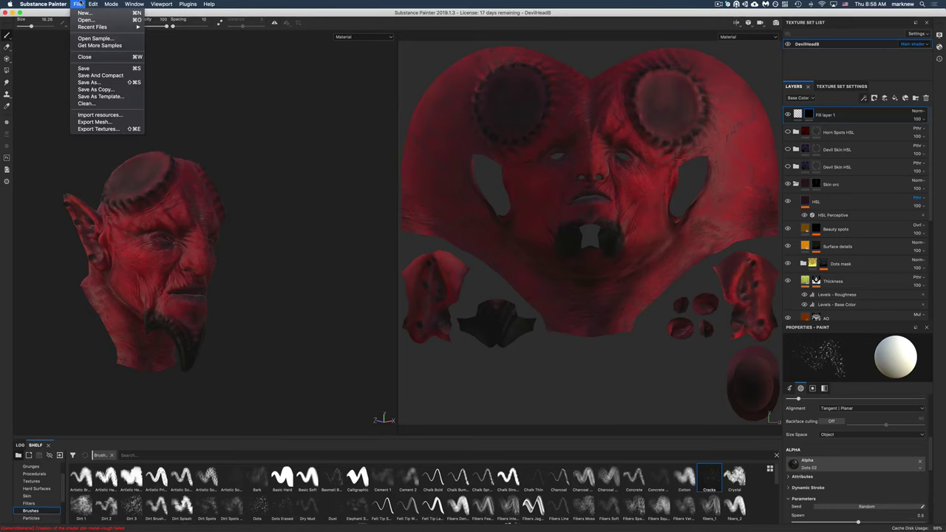
pyautogui.click(104, 128)
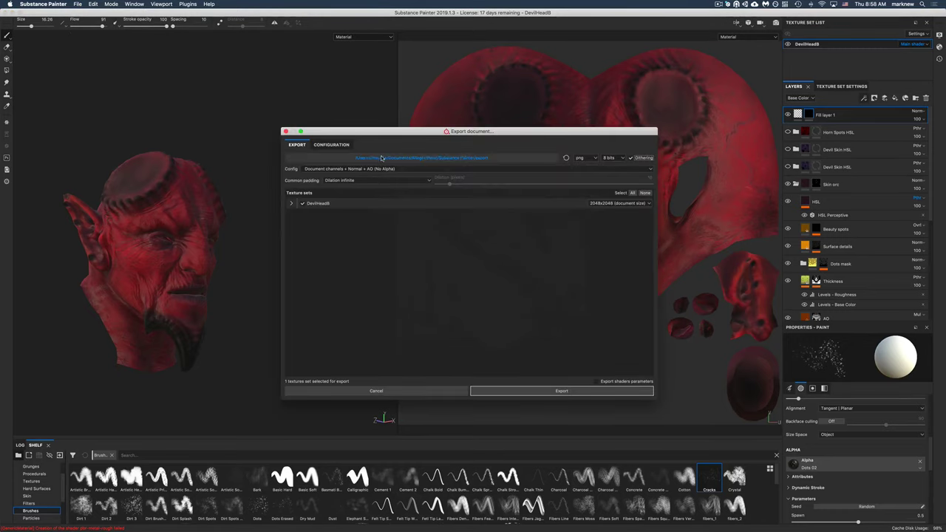
pyautogui.click(368, 169)
pyautogui.scroll(-3, 358, 191)
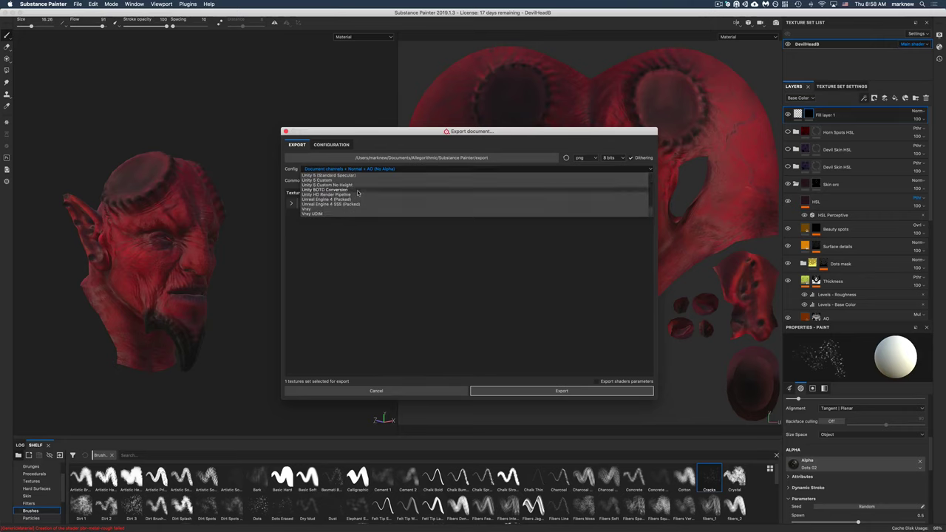
pyautogui.scroll(4, 353, 193)
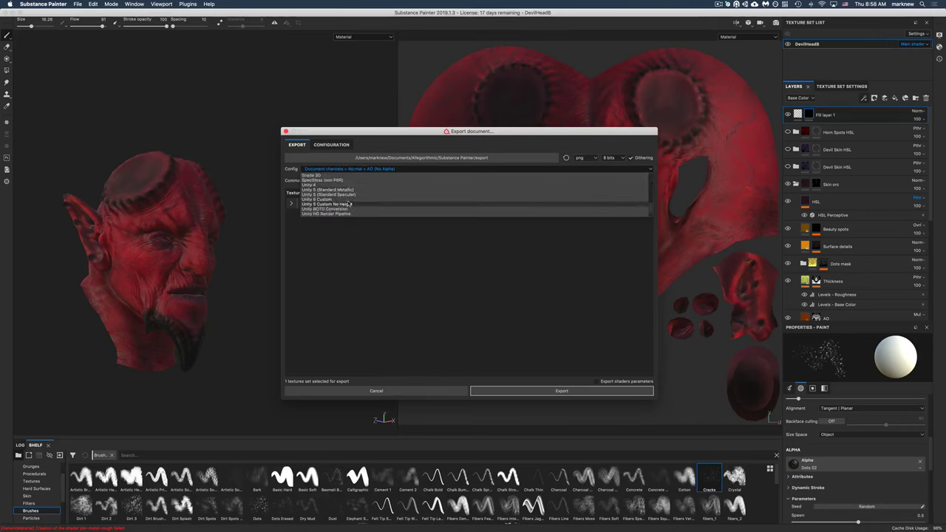
pyautogui.click(342, 201)
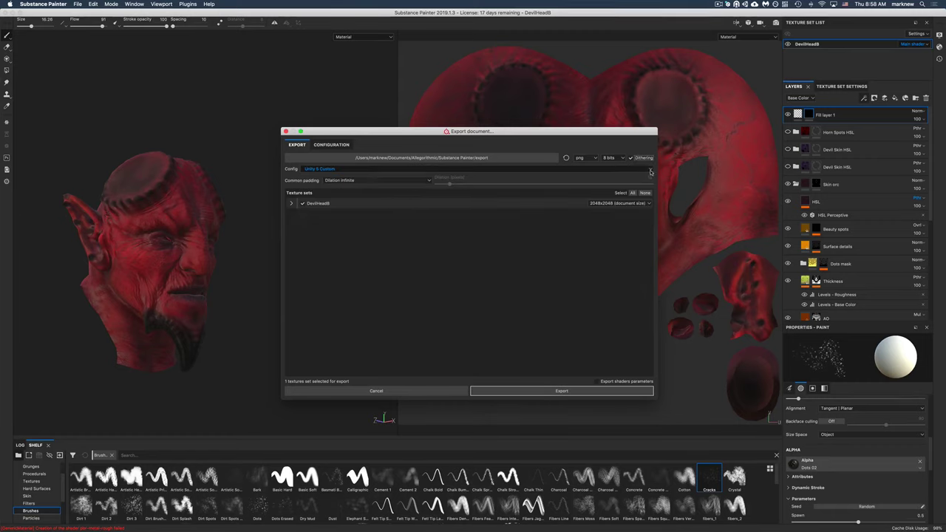
# Review the output maps of the Unity 5 Custom No Height and Unity 5 Custom export presets, closing without exporting.
pyautogui.click(334, 147)
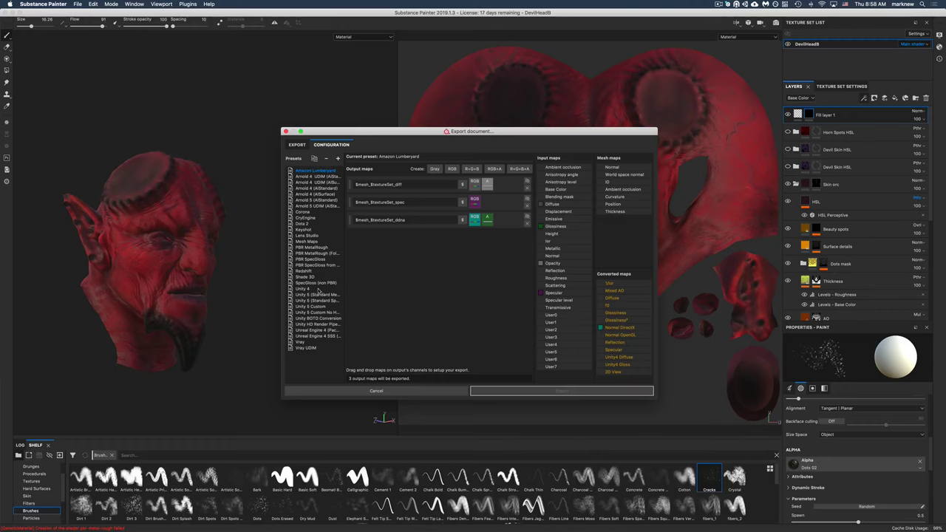
pyautogui.click(314, 313)
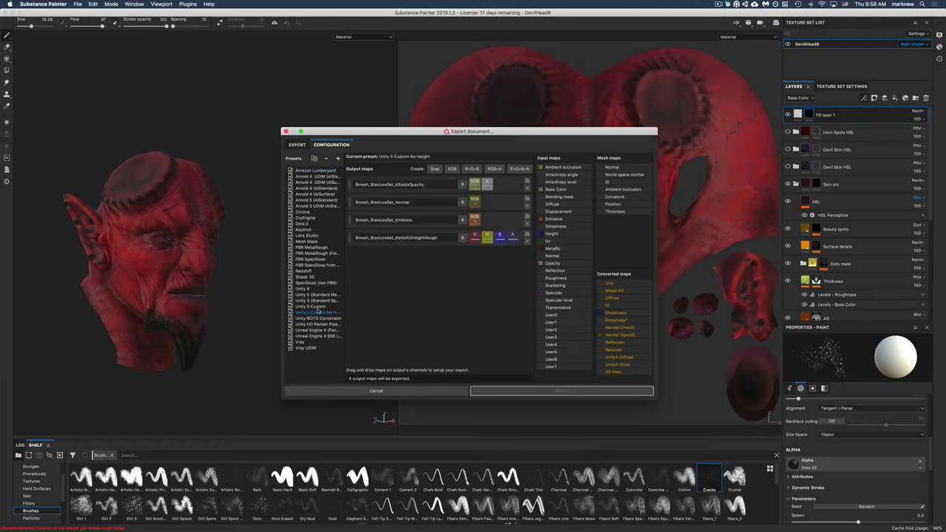
pyautogui.click(318, 307)
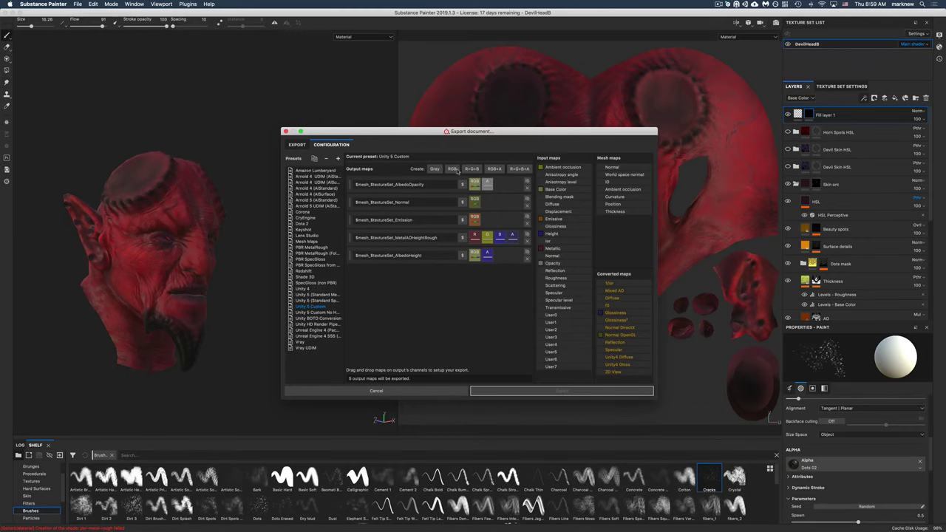
pyautogui.click(366, 391)
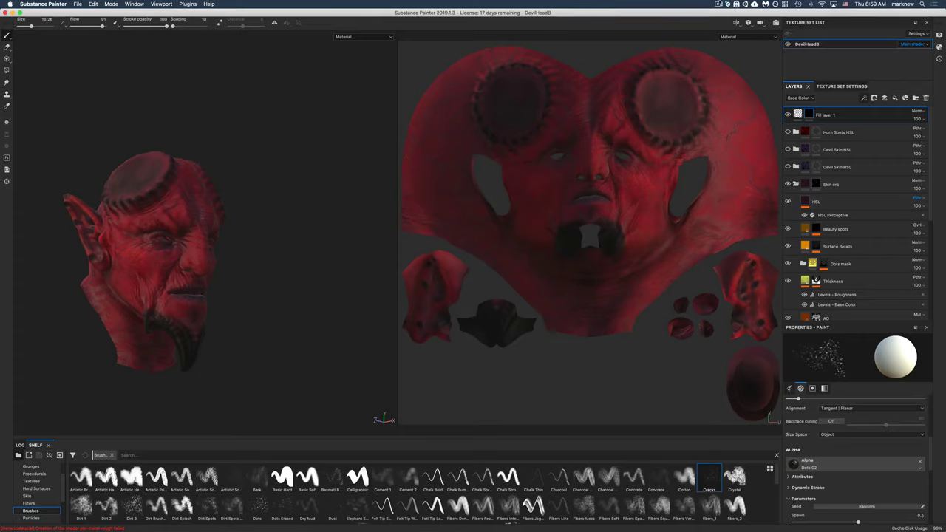